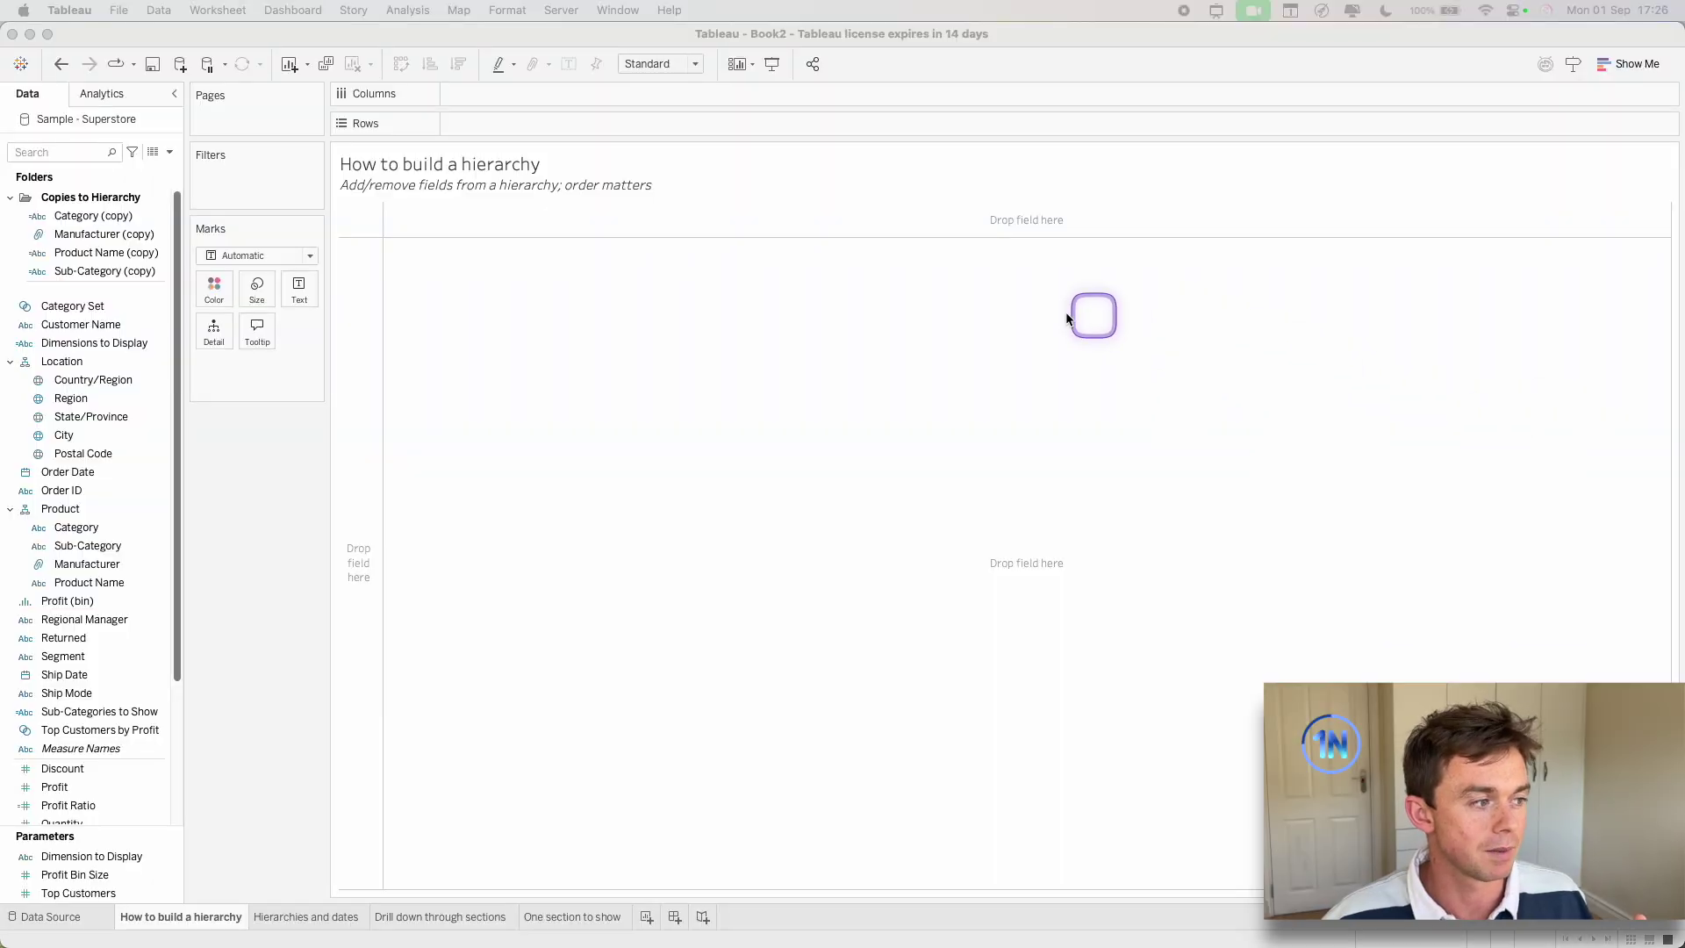
Expand and collapse the Product hierarchy in the Data pane, then add it to Rows.
left_click(63, 509)
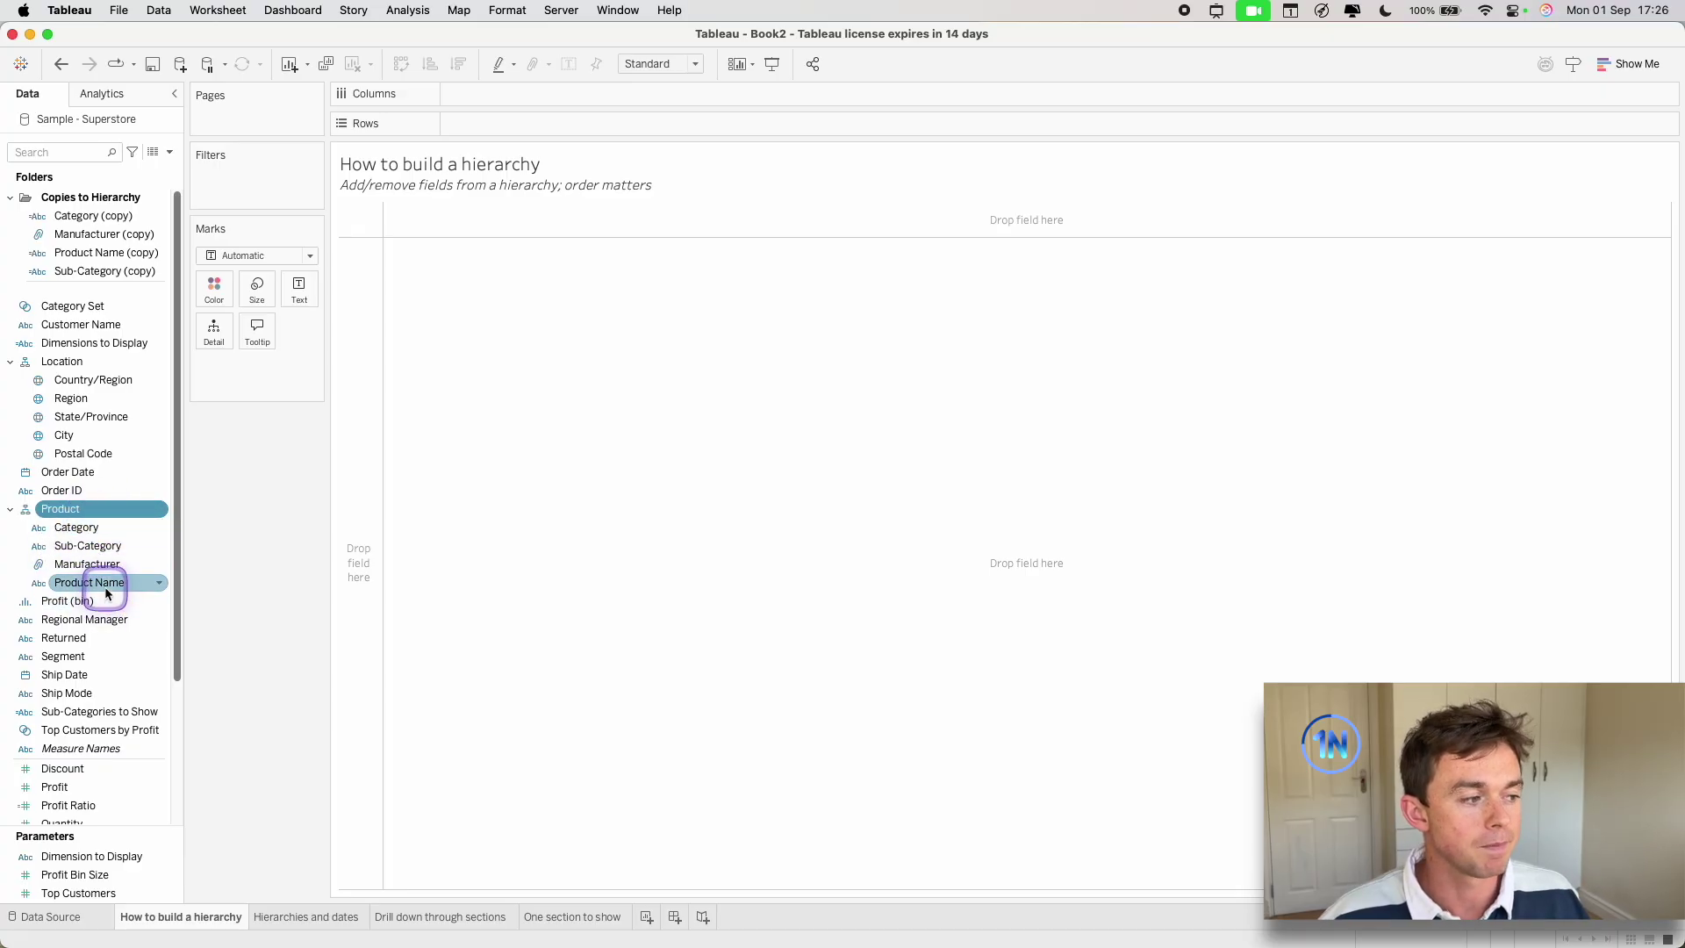
left_click(23, 515)
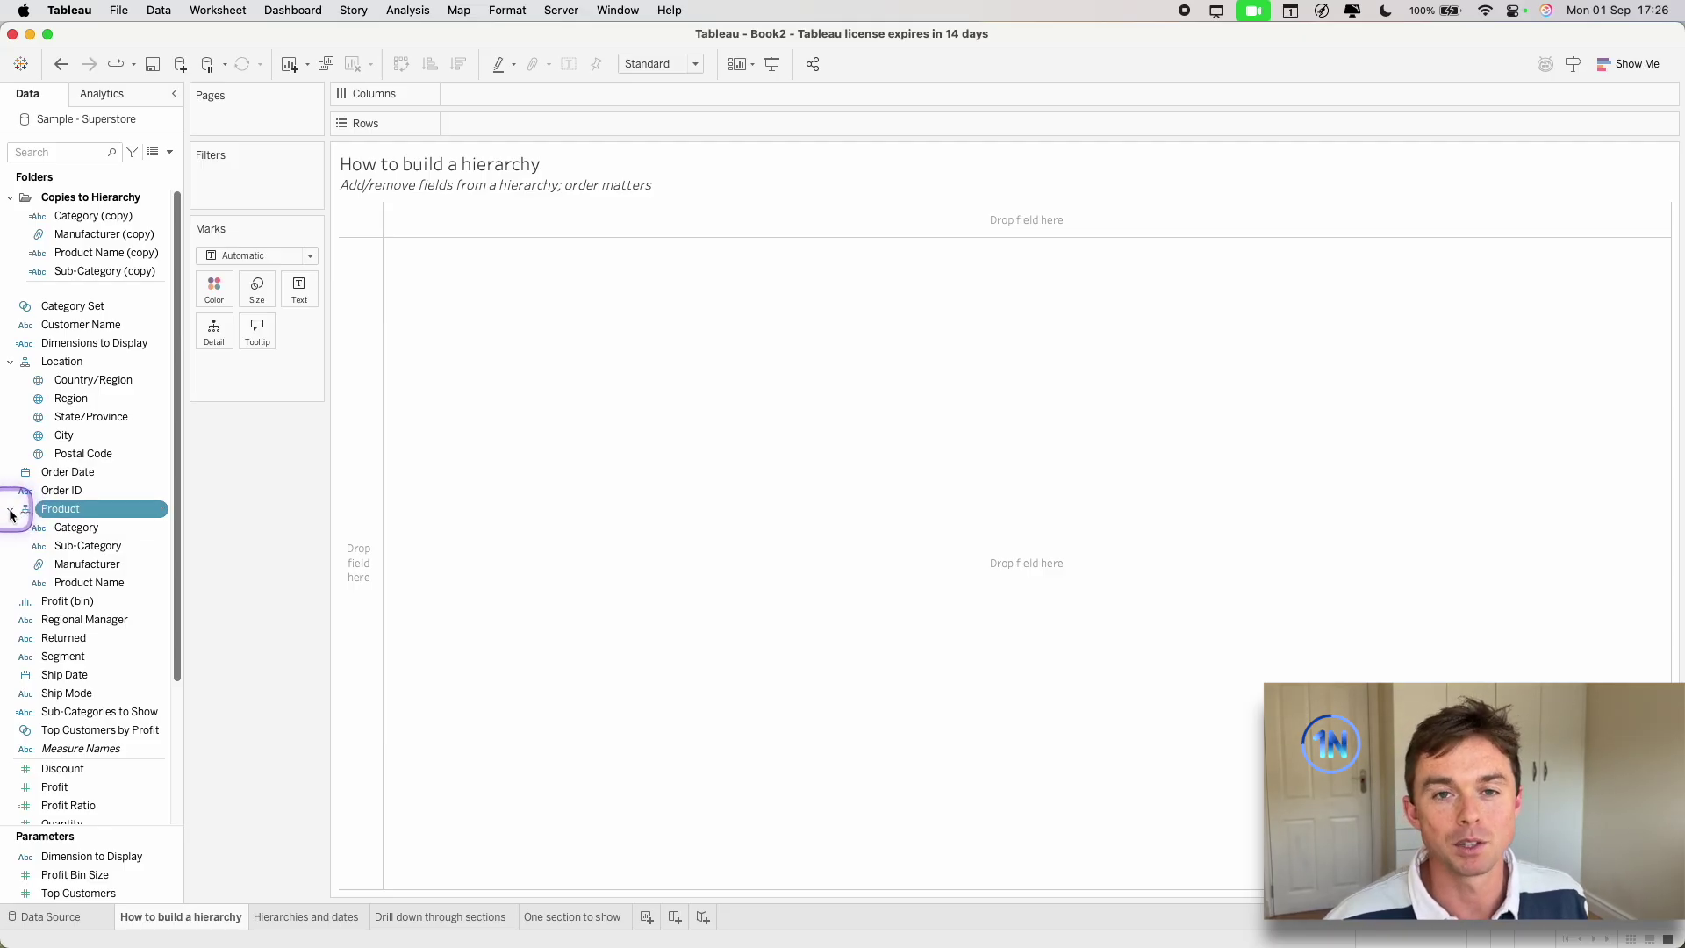
left_click(10, 513)
left_click(11, 514)
left_click(10, 514)
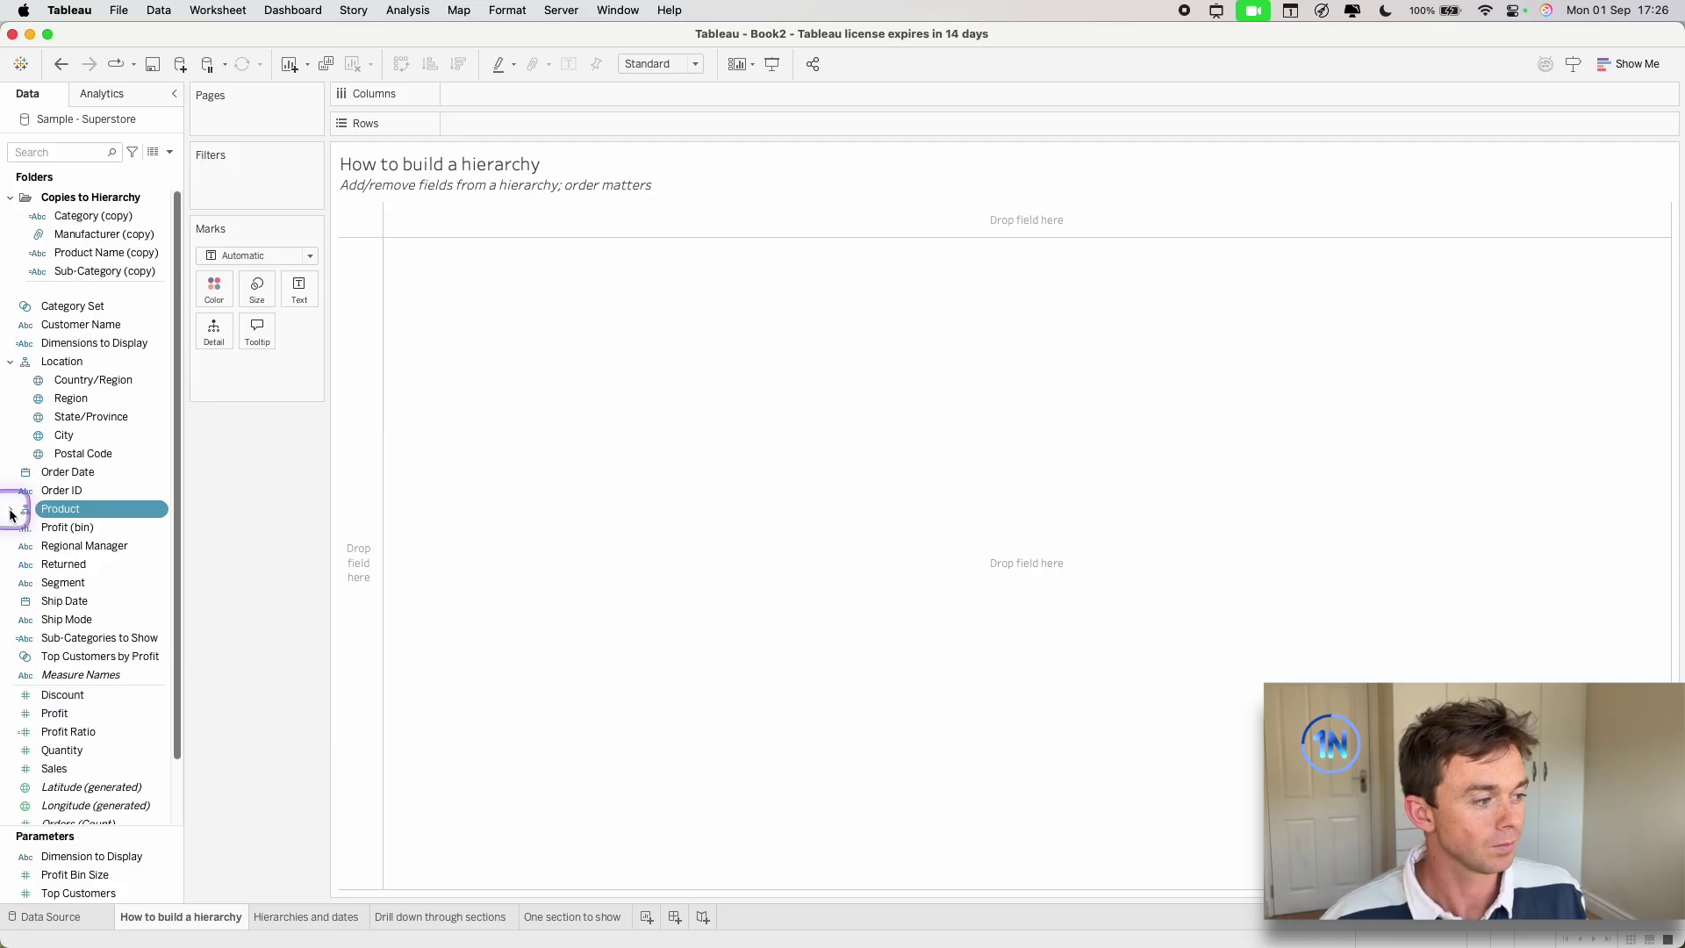
left_click(11, 514)
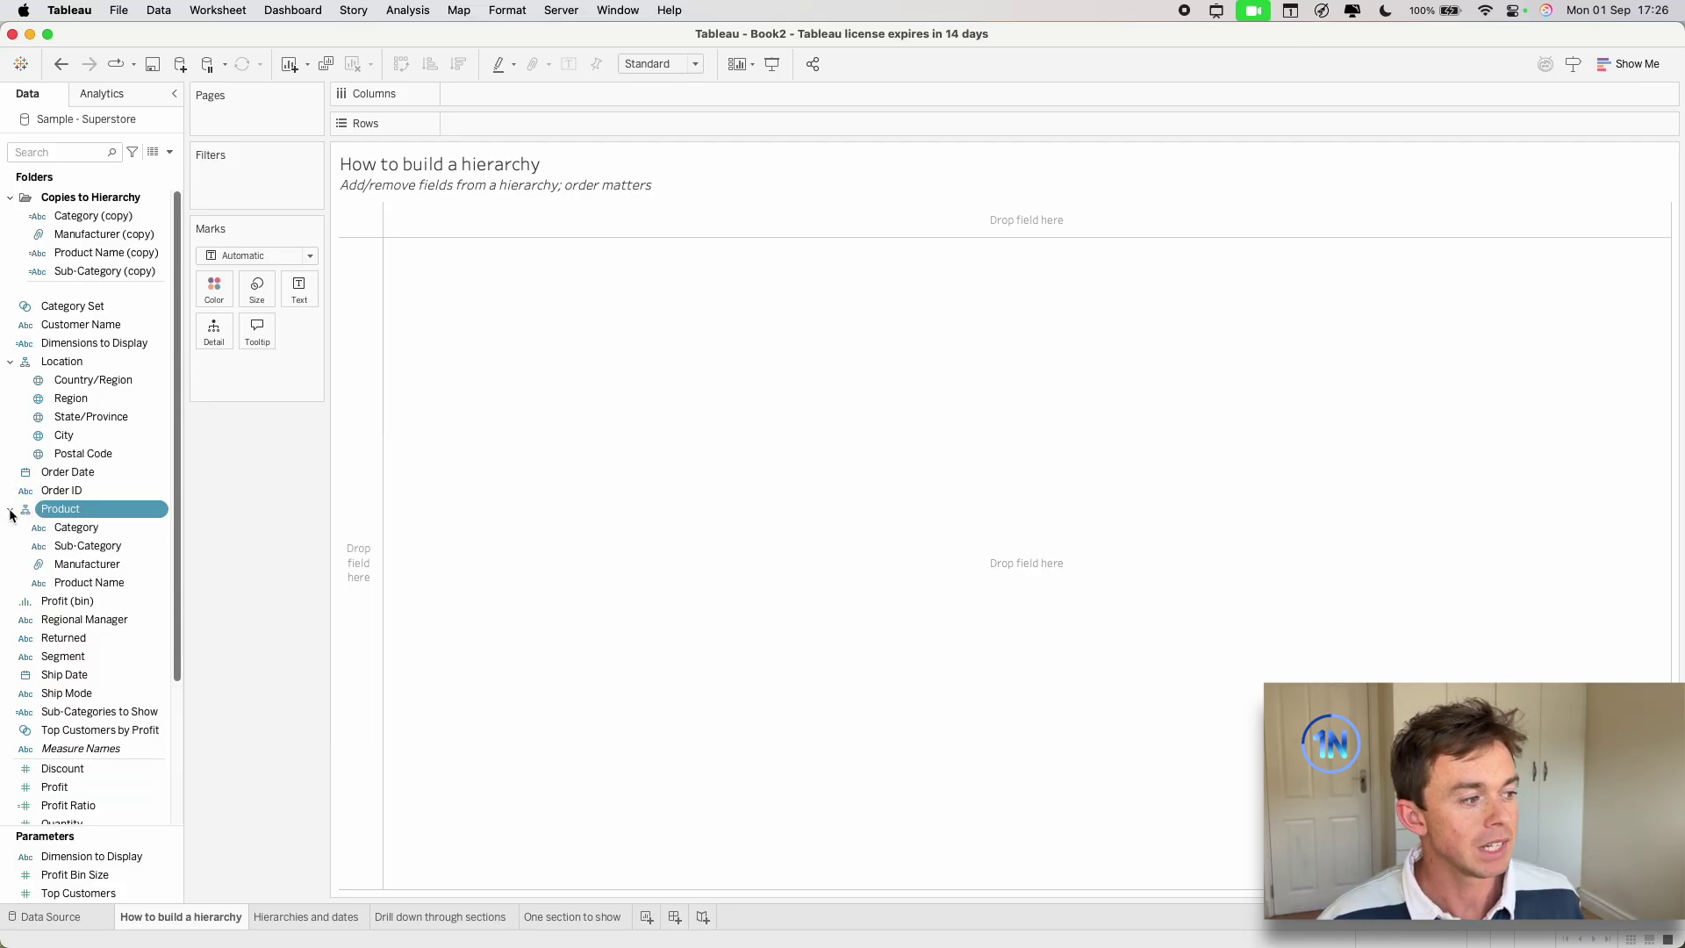
left_click(58, 511)
left_click_drag(58, 514, 490, 127)
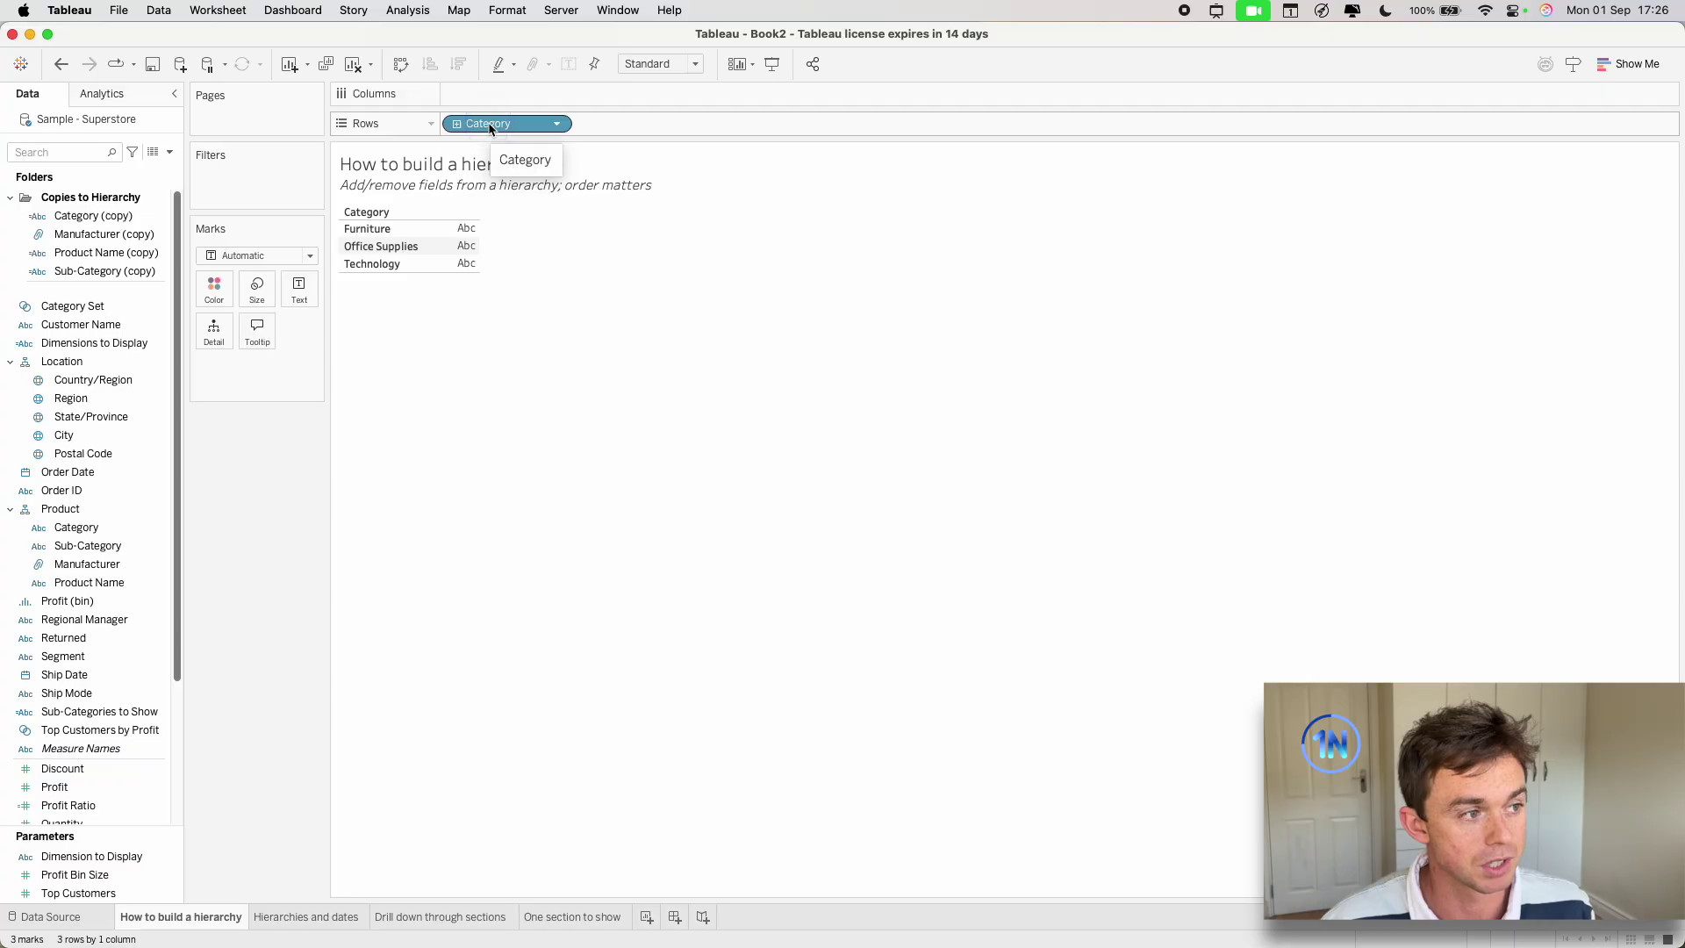
Drill Product from Category to Product Name, collapse back, and remove Category from Rows.
left_click(457, 125)
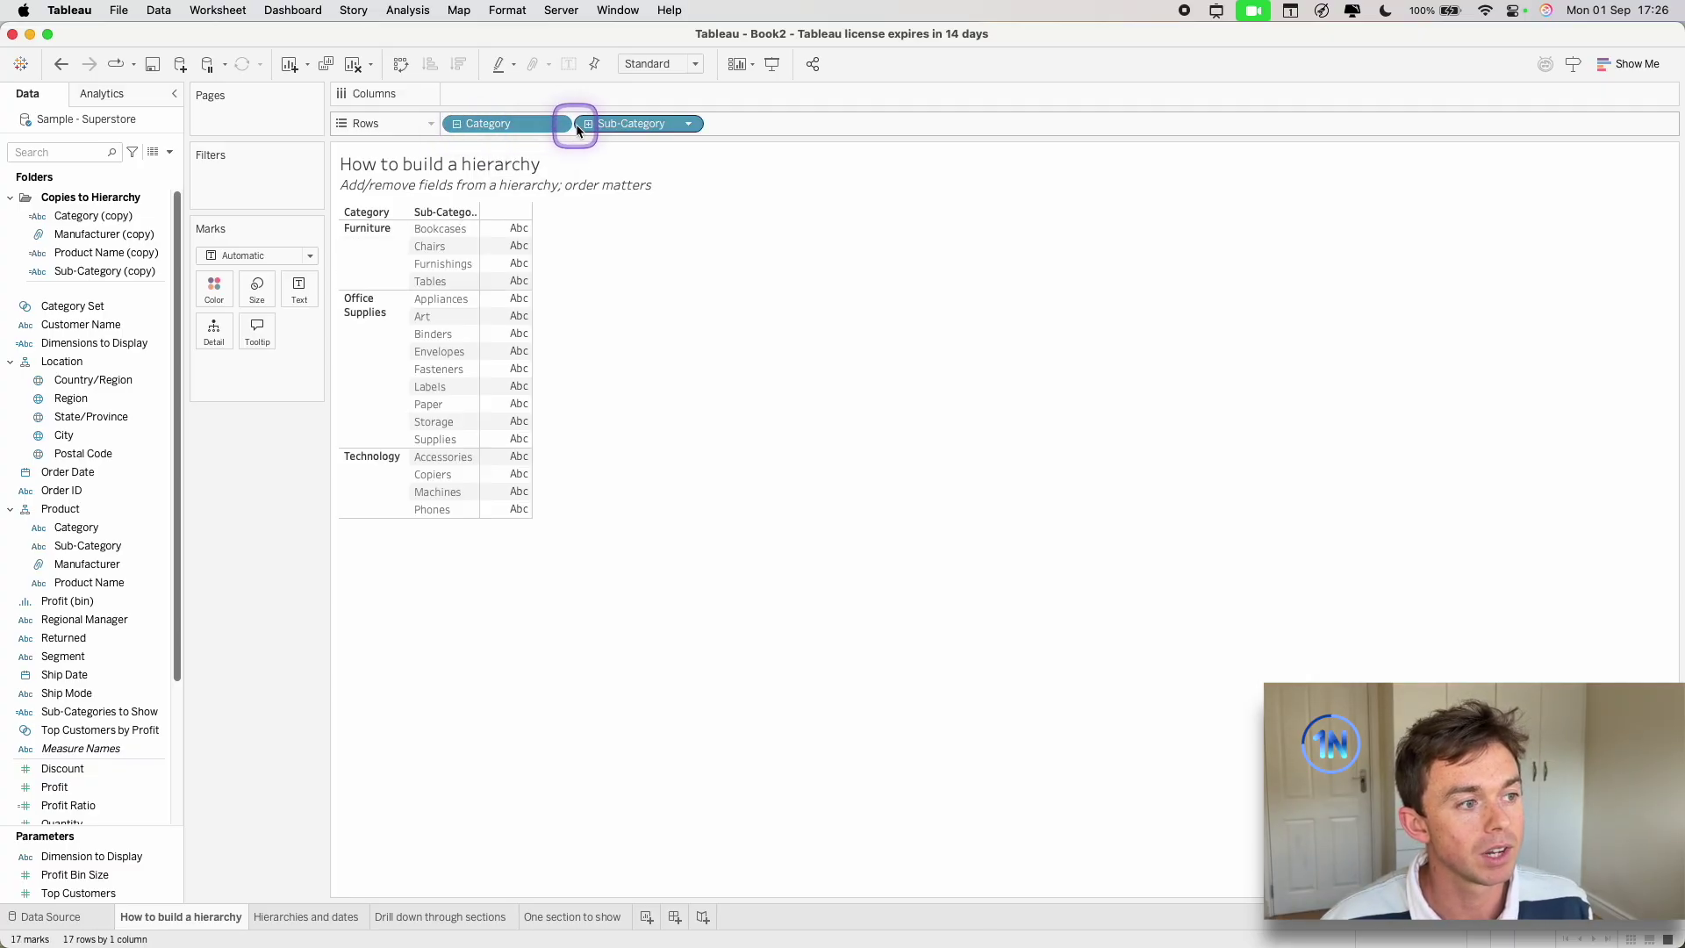
left_click(588, 125)
left_click(718, 125)
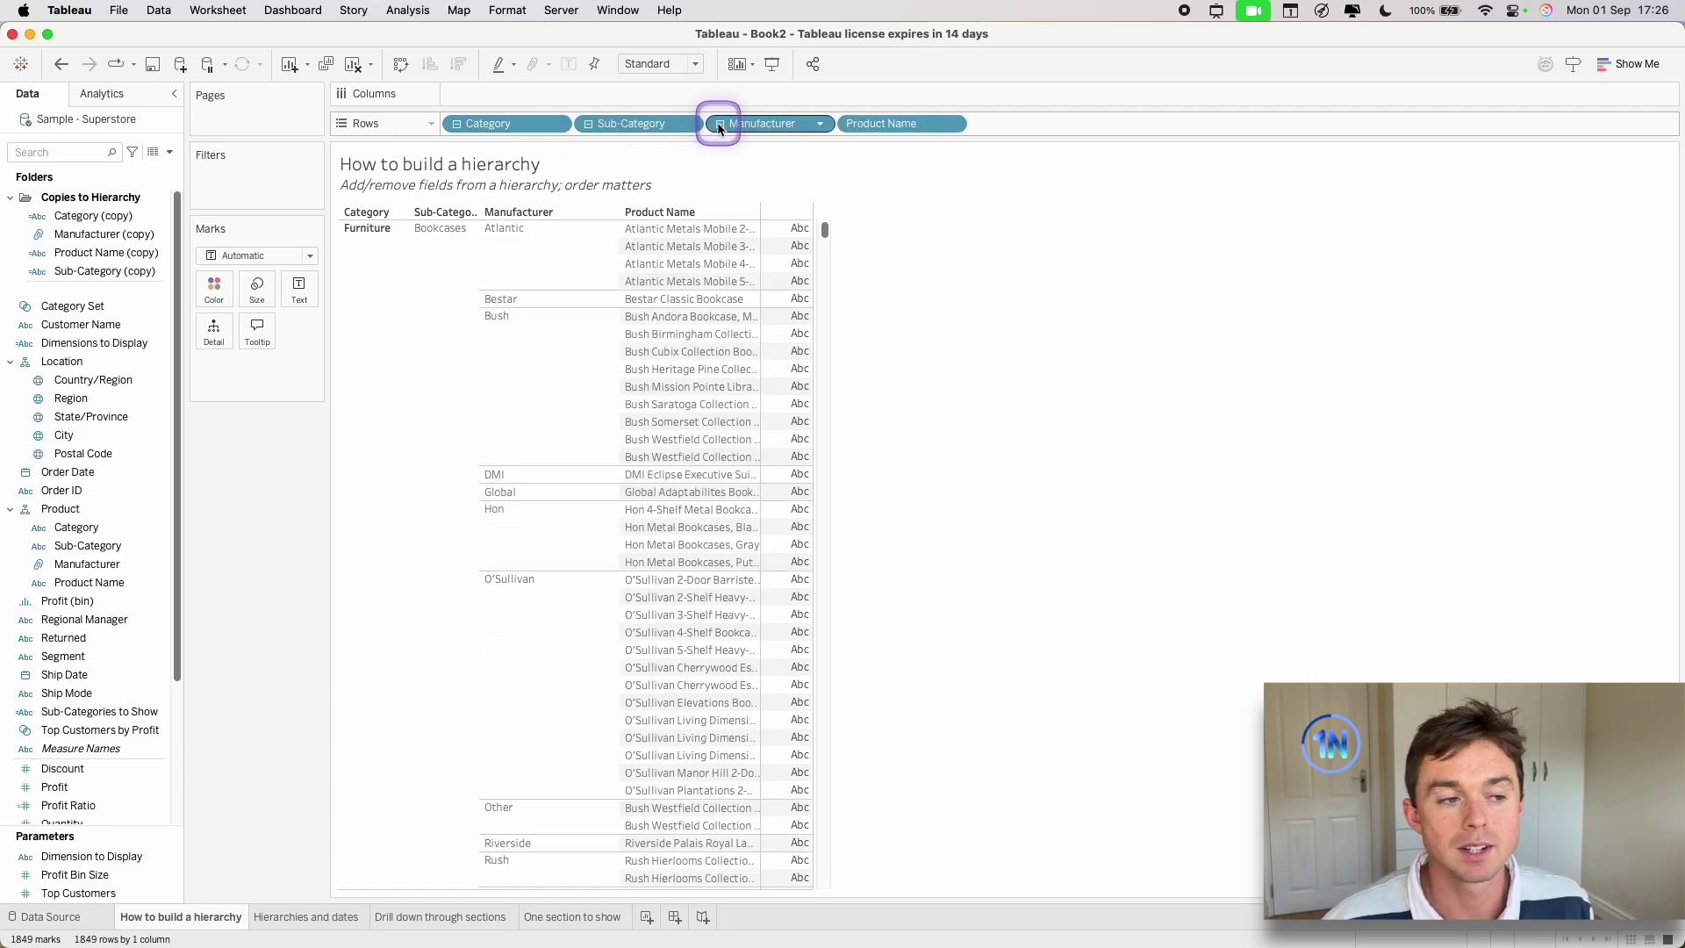
left_click(588, 124)
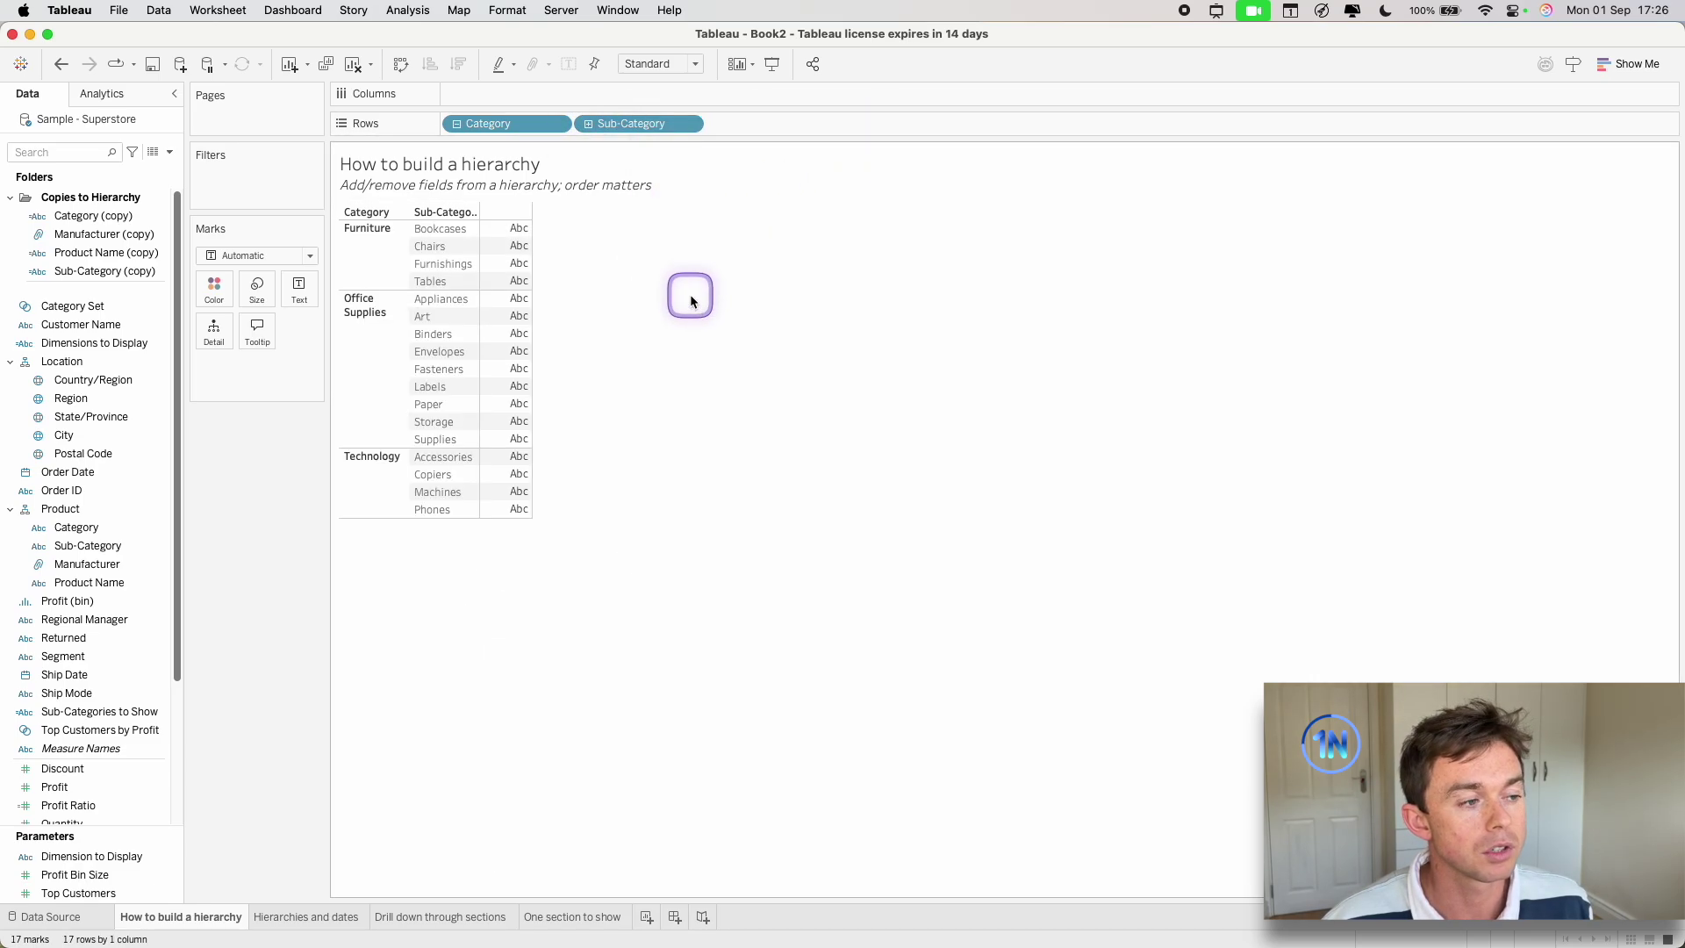
left_click(456, 124)
left_click_drag(488, 124, 266, 441)
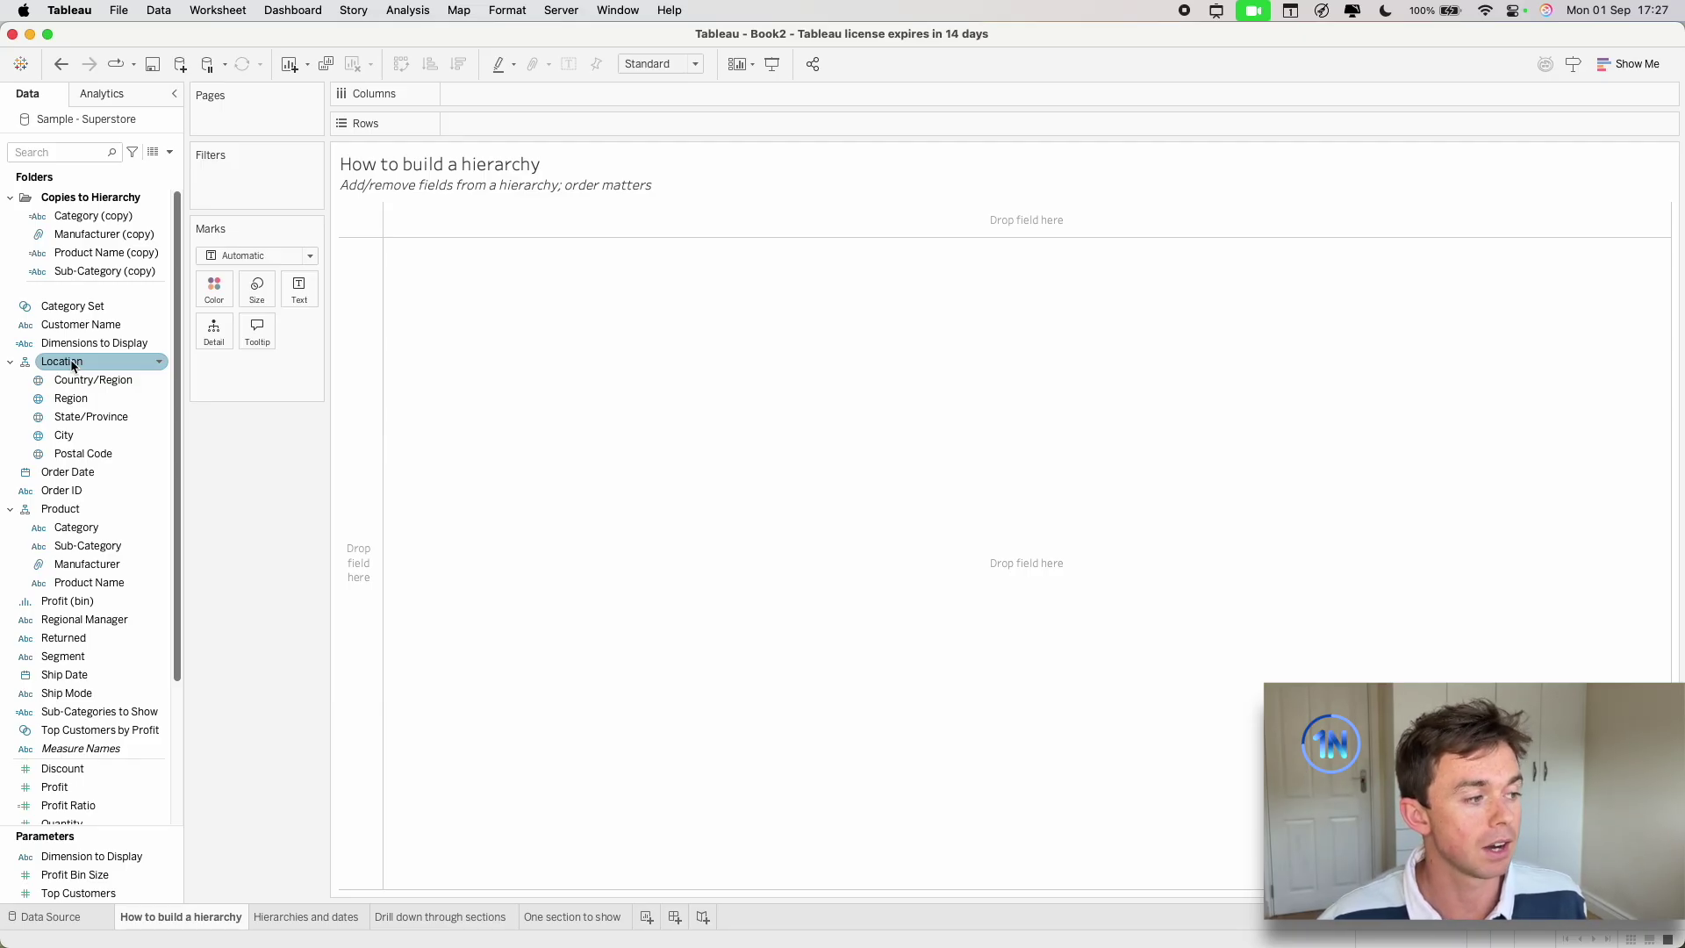
Add State/Province to Rows, drill down to City and Postal Code, then collapse back.
left_click(105, 415)
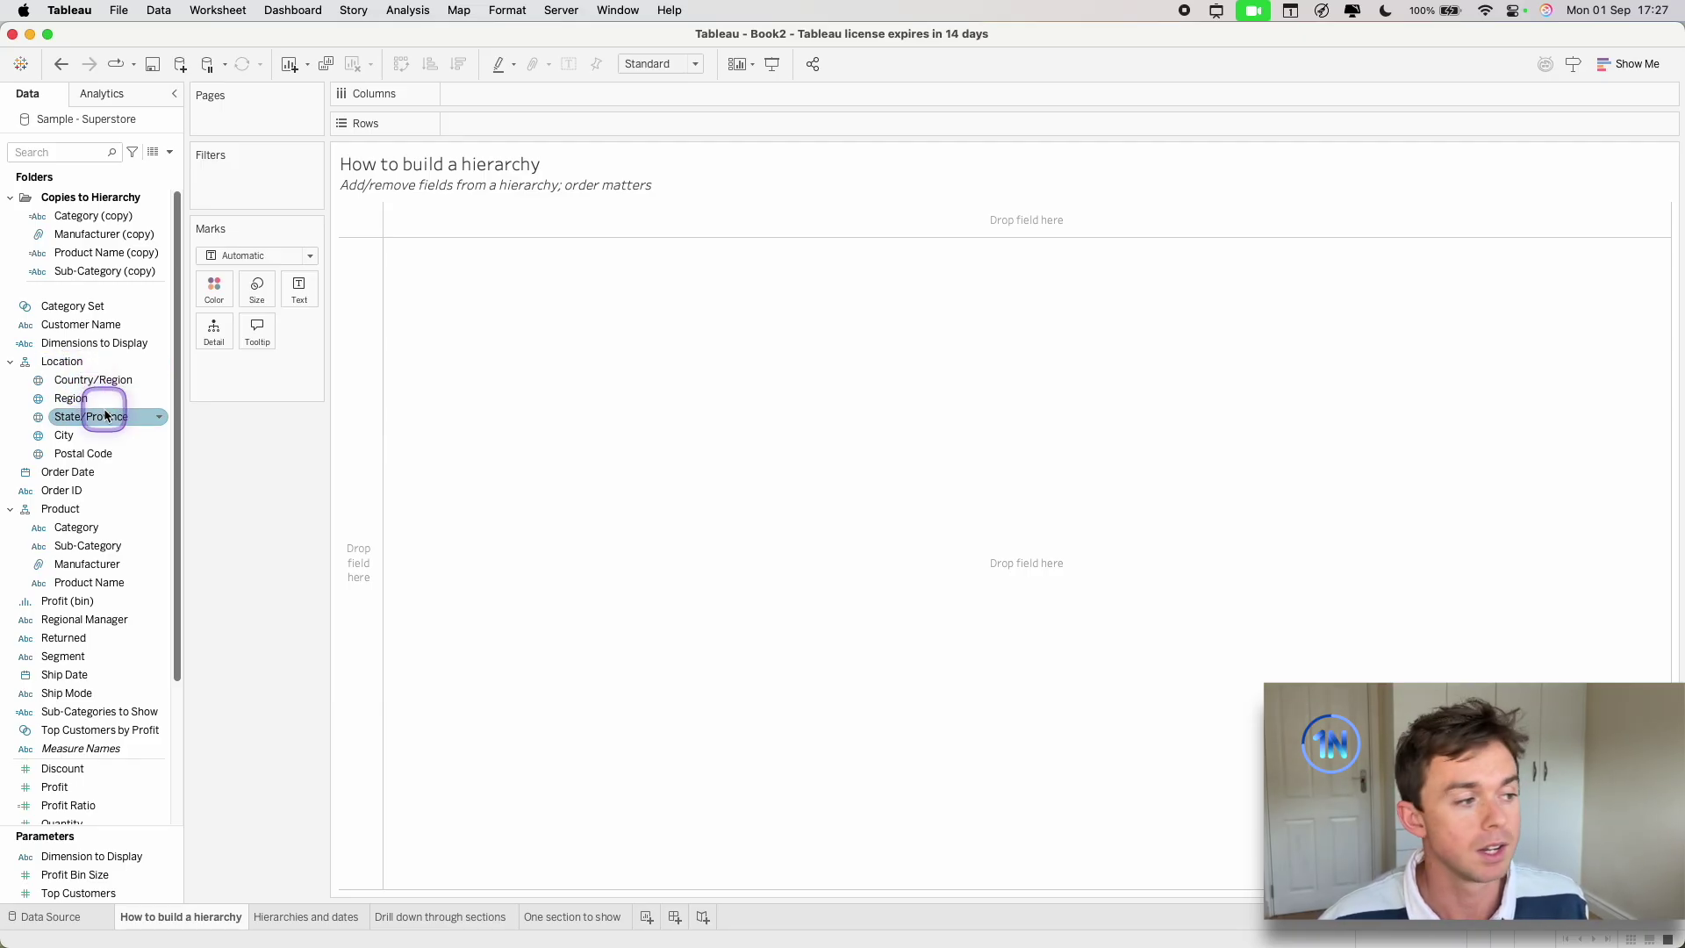
left_click_drag(105, 416, 504, 124)
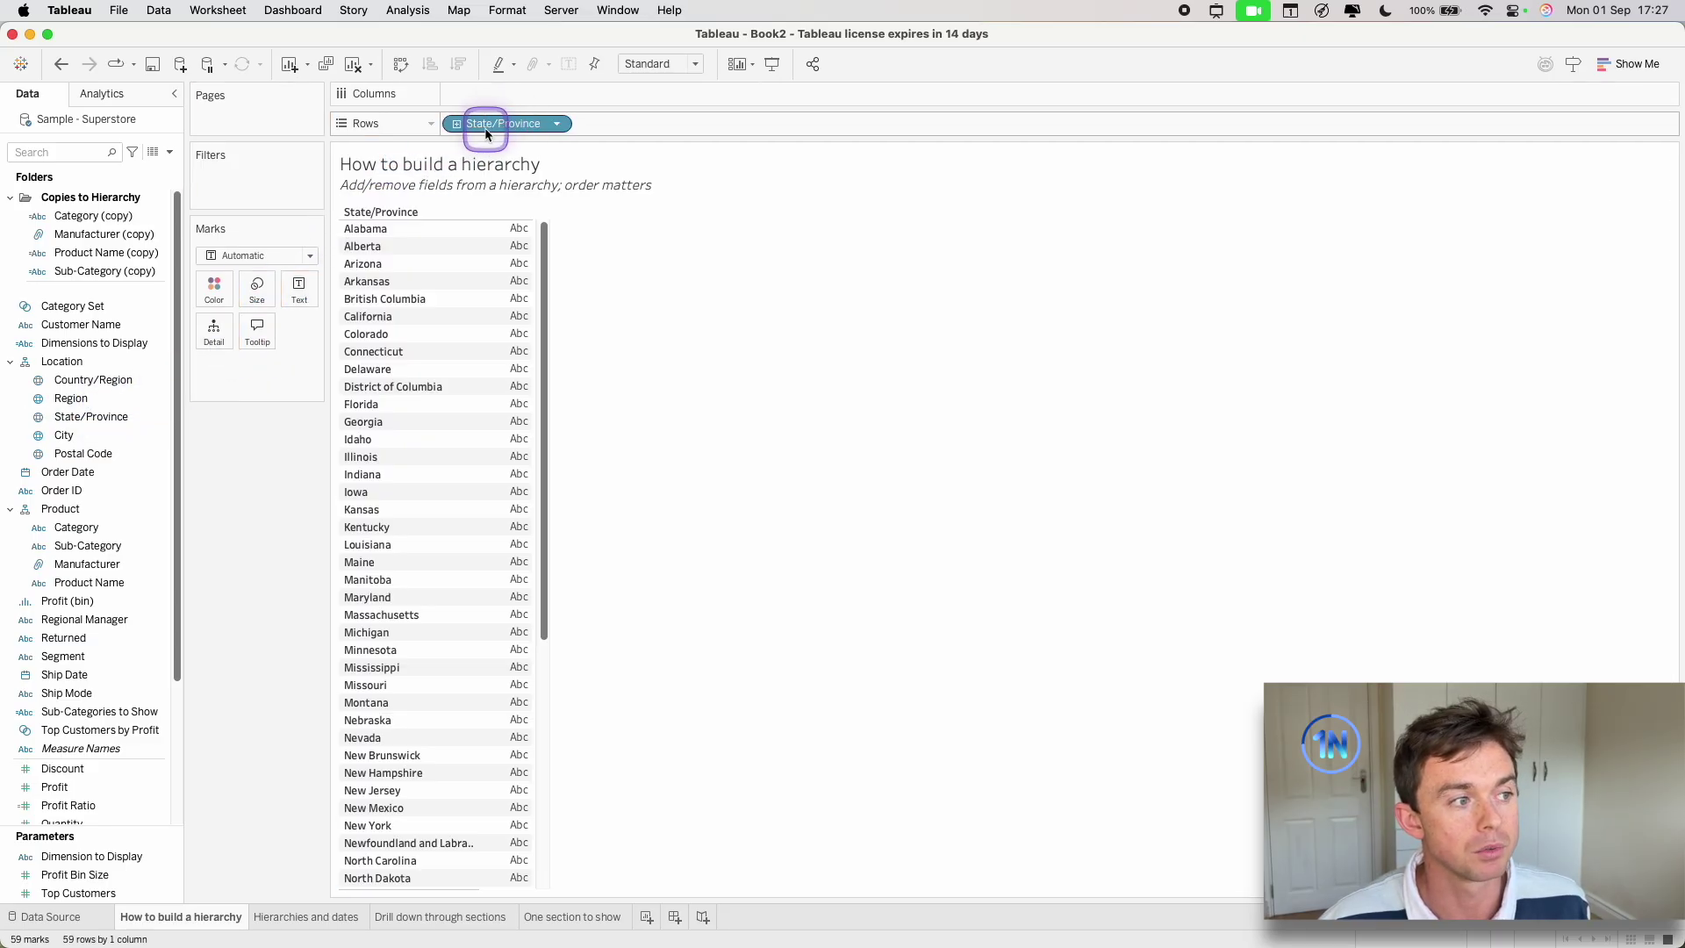
left_click(457, 123)
left_click(591, 126)
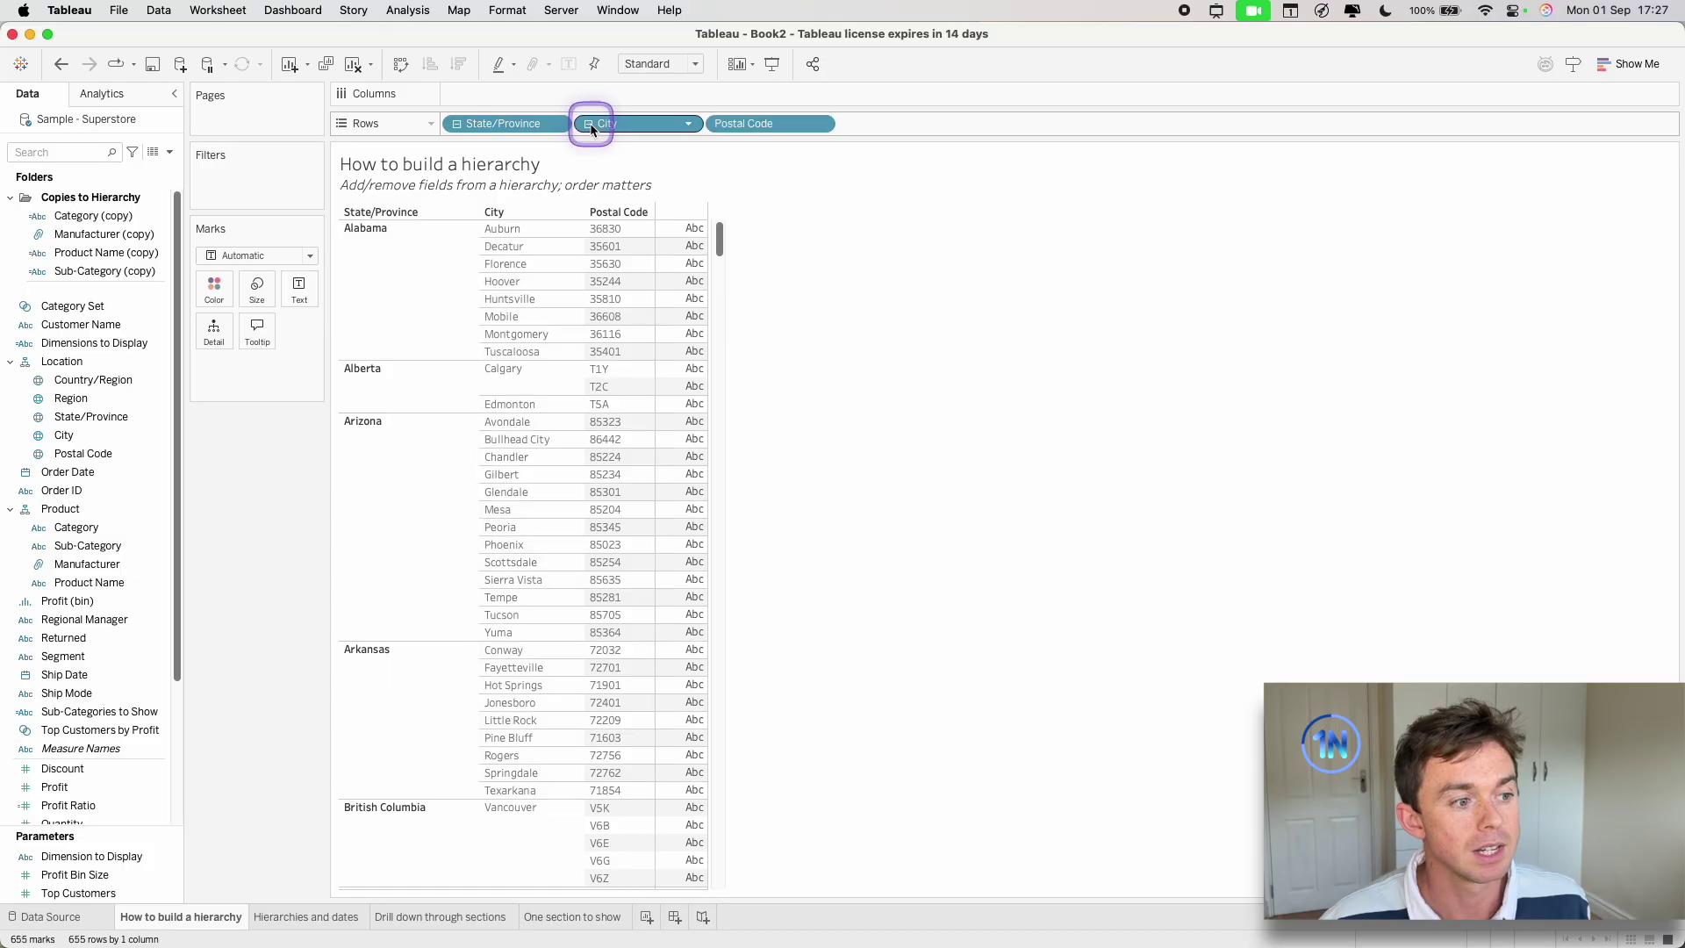
left_click(591, 126)
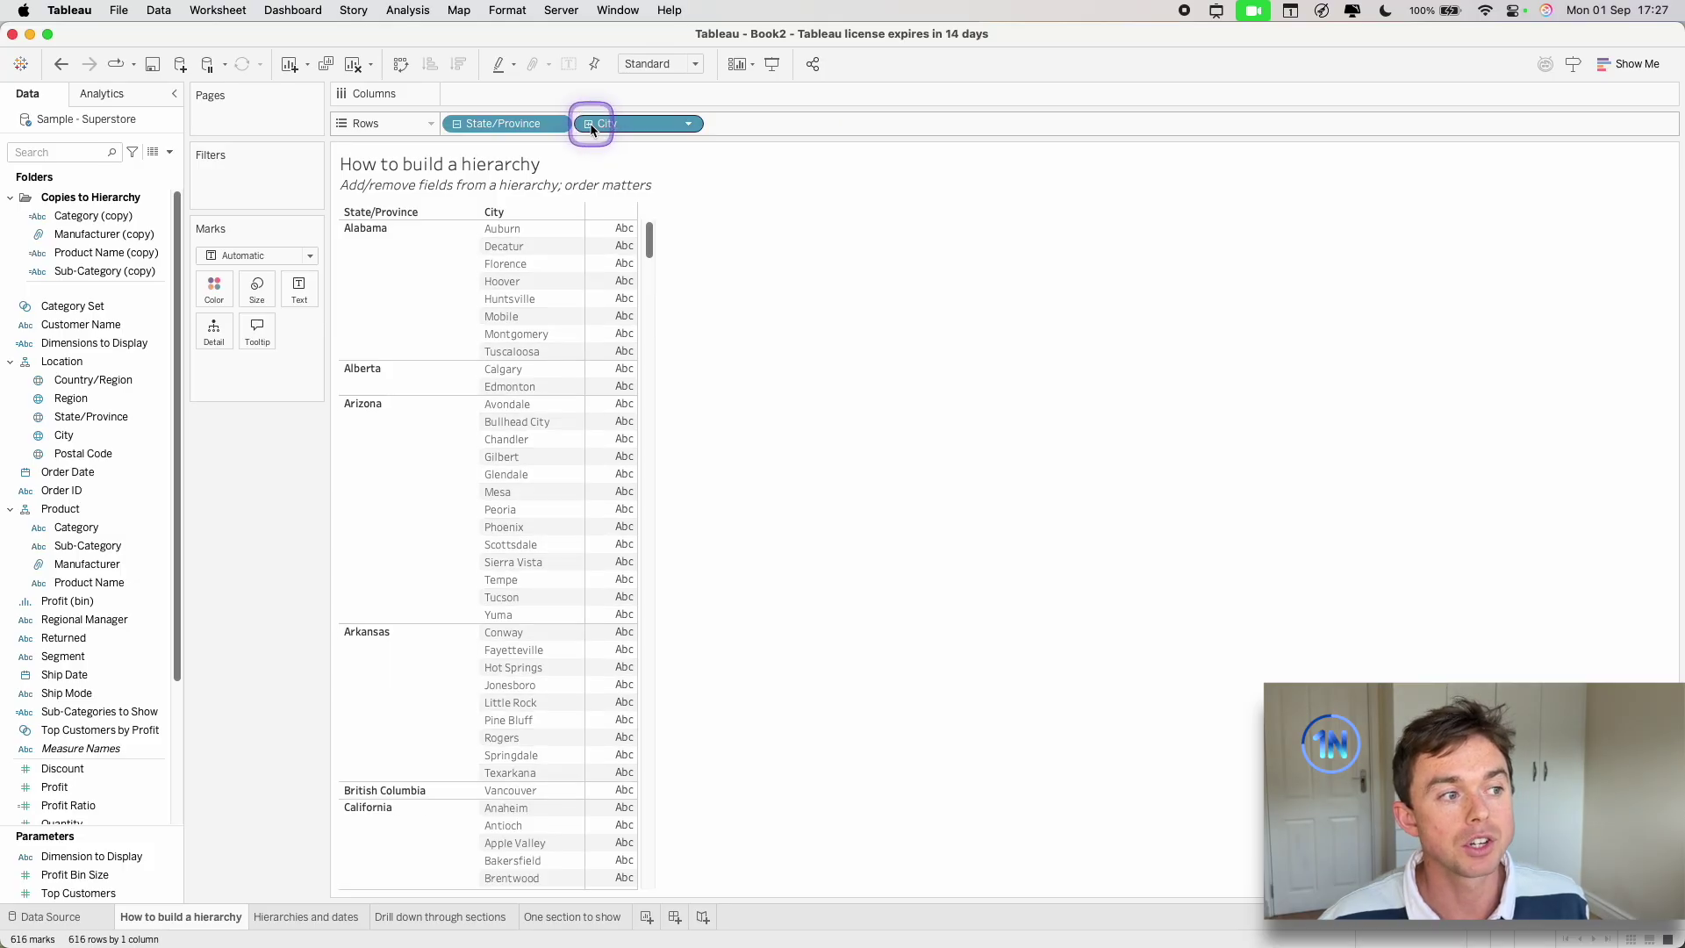
left_click(591, 125)
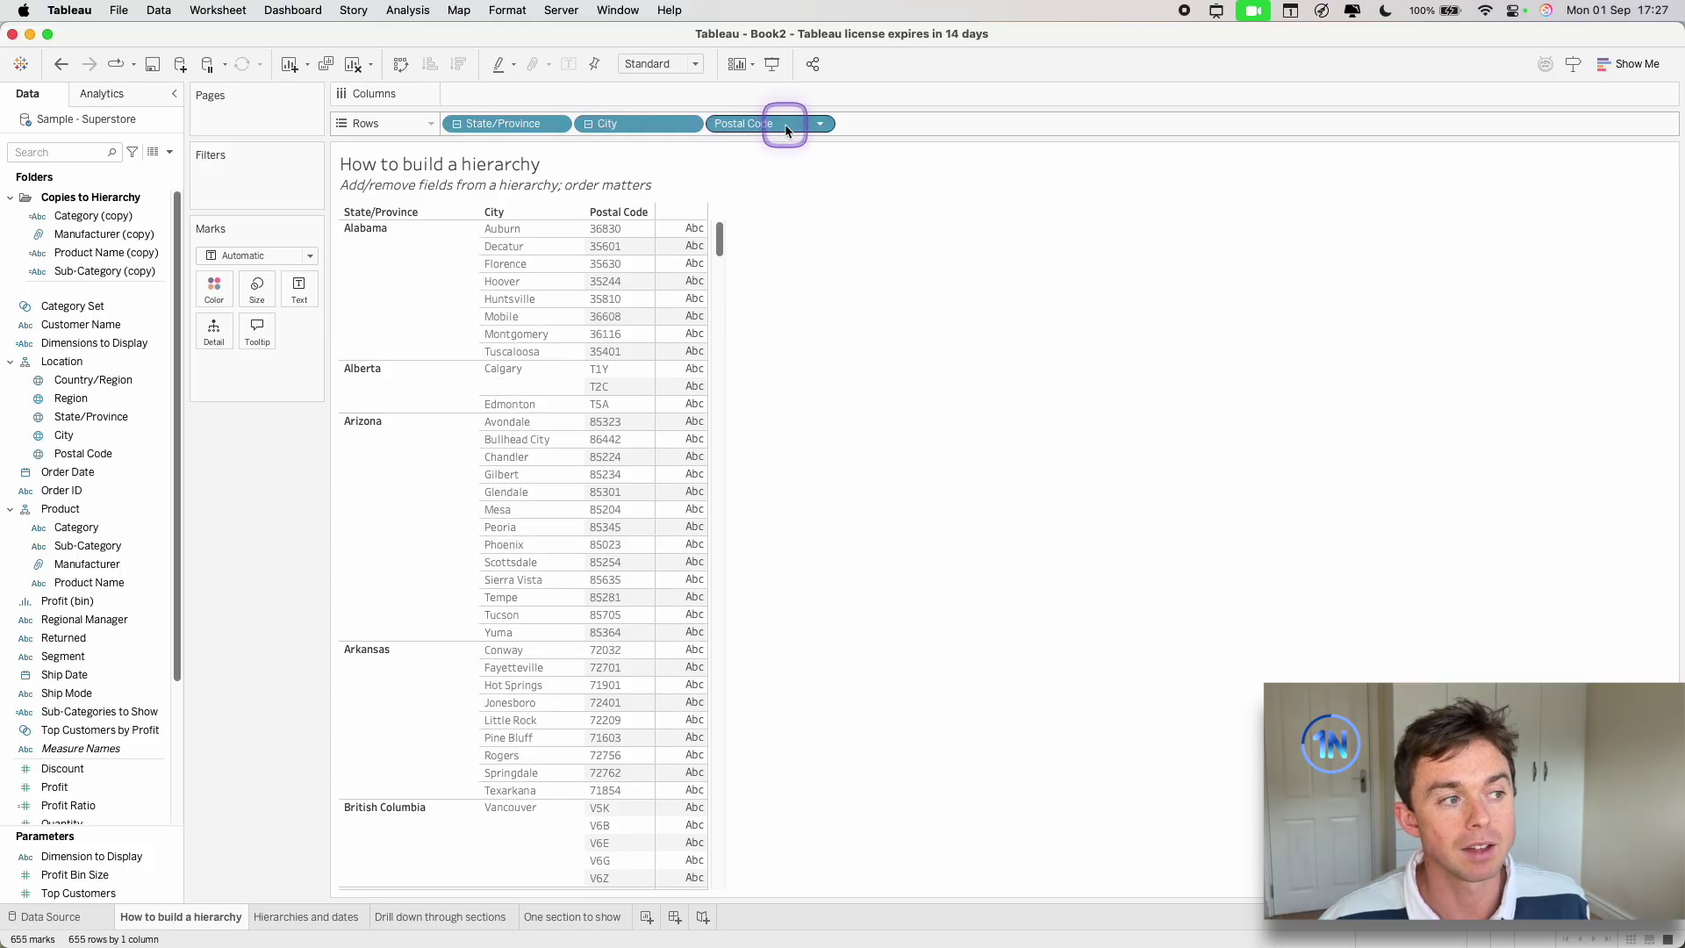
left_click(590, 125)
left_click(457, 123)
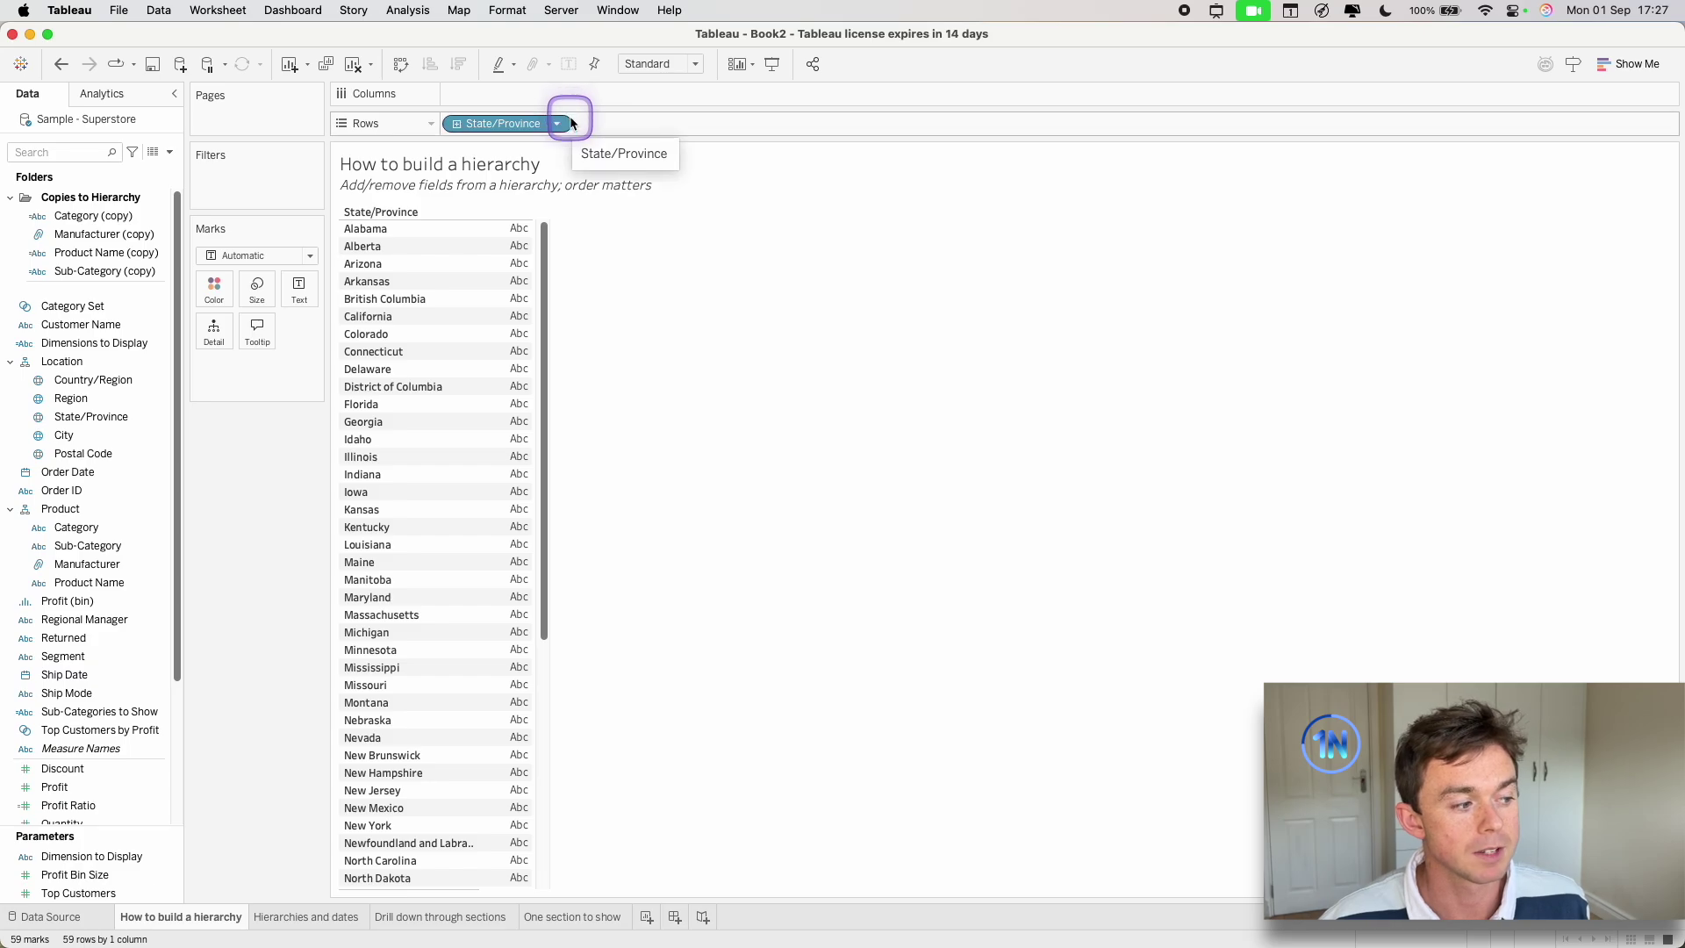
Plot SUM(Profit) bars per state sorted descending, drill to postal codes, and collapse back.
scroll(145, 596, "down", 5)
left_click_drag(146, 643, 575, 91)
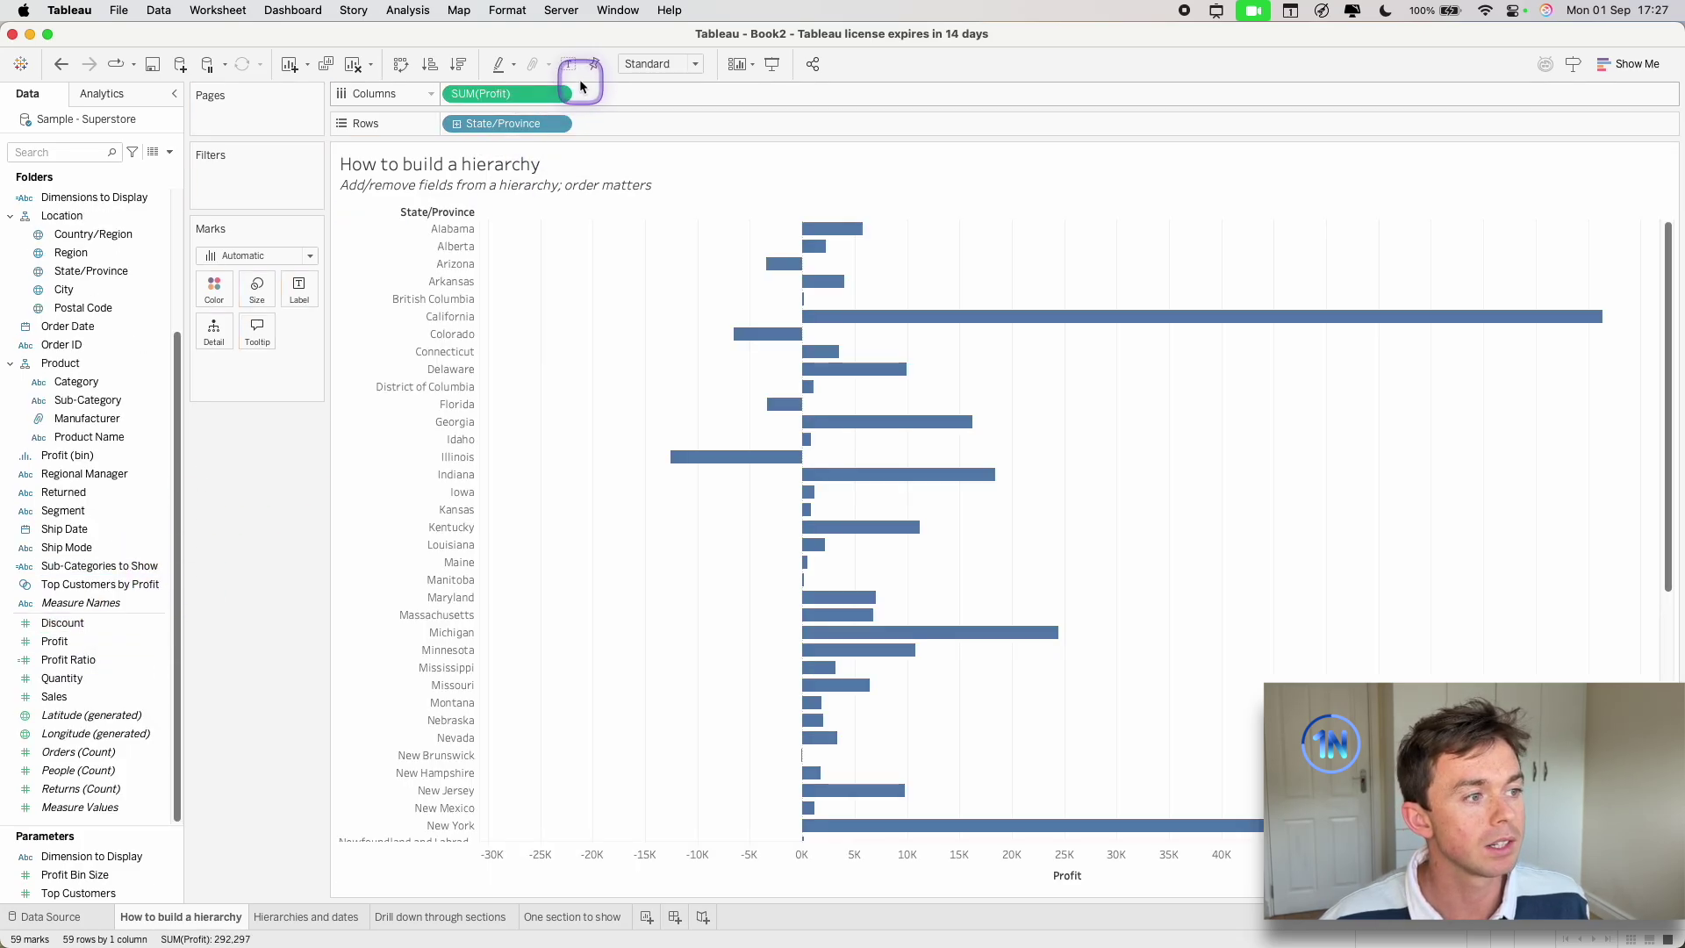
left_click(458, 64)
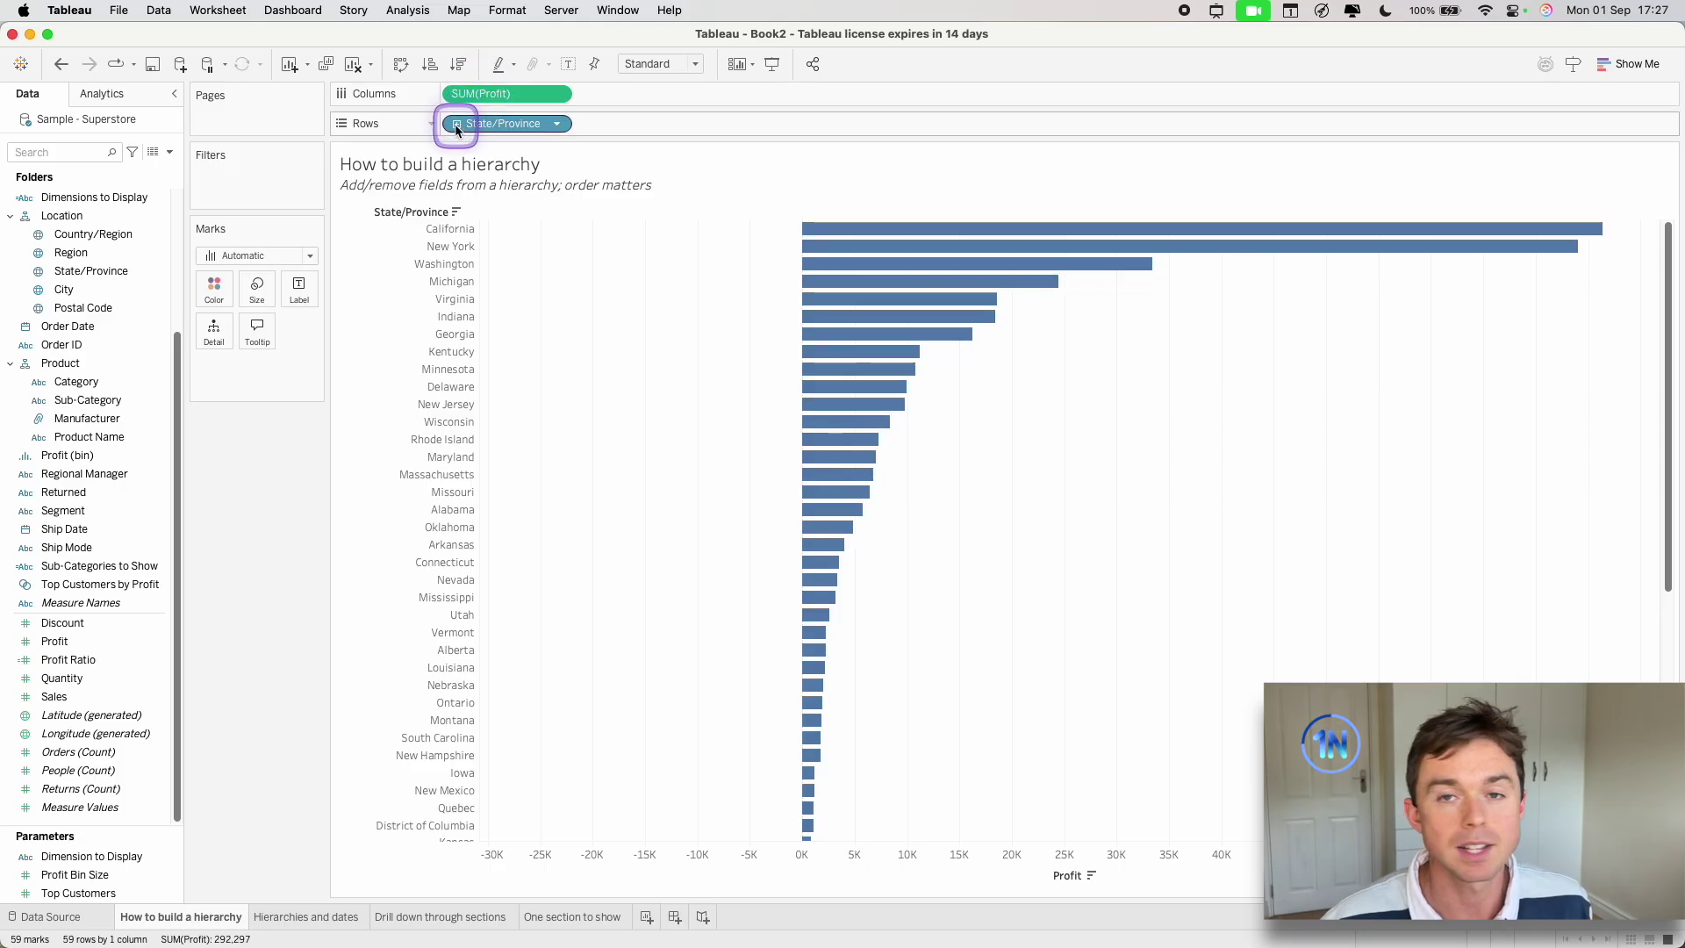
left_click(457, 125)
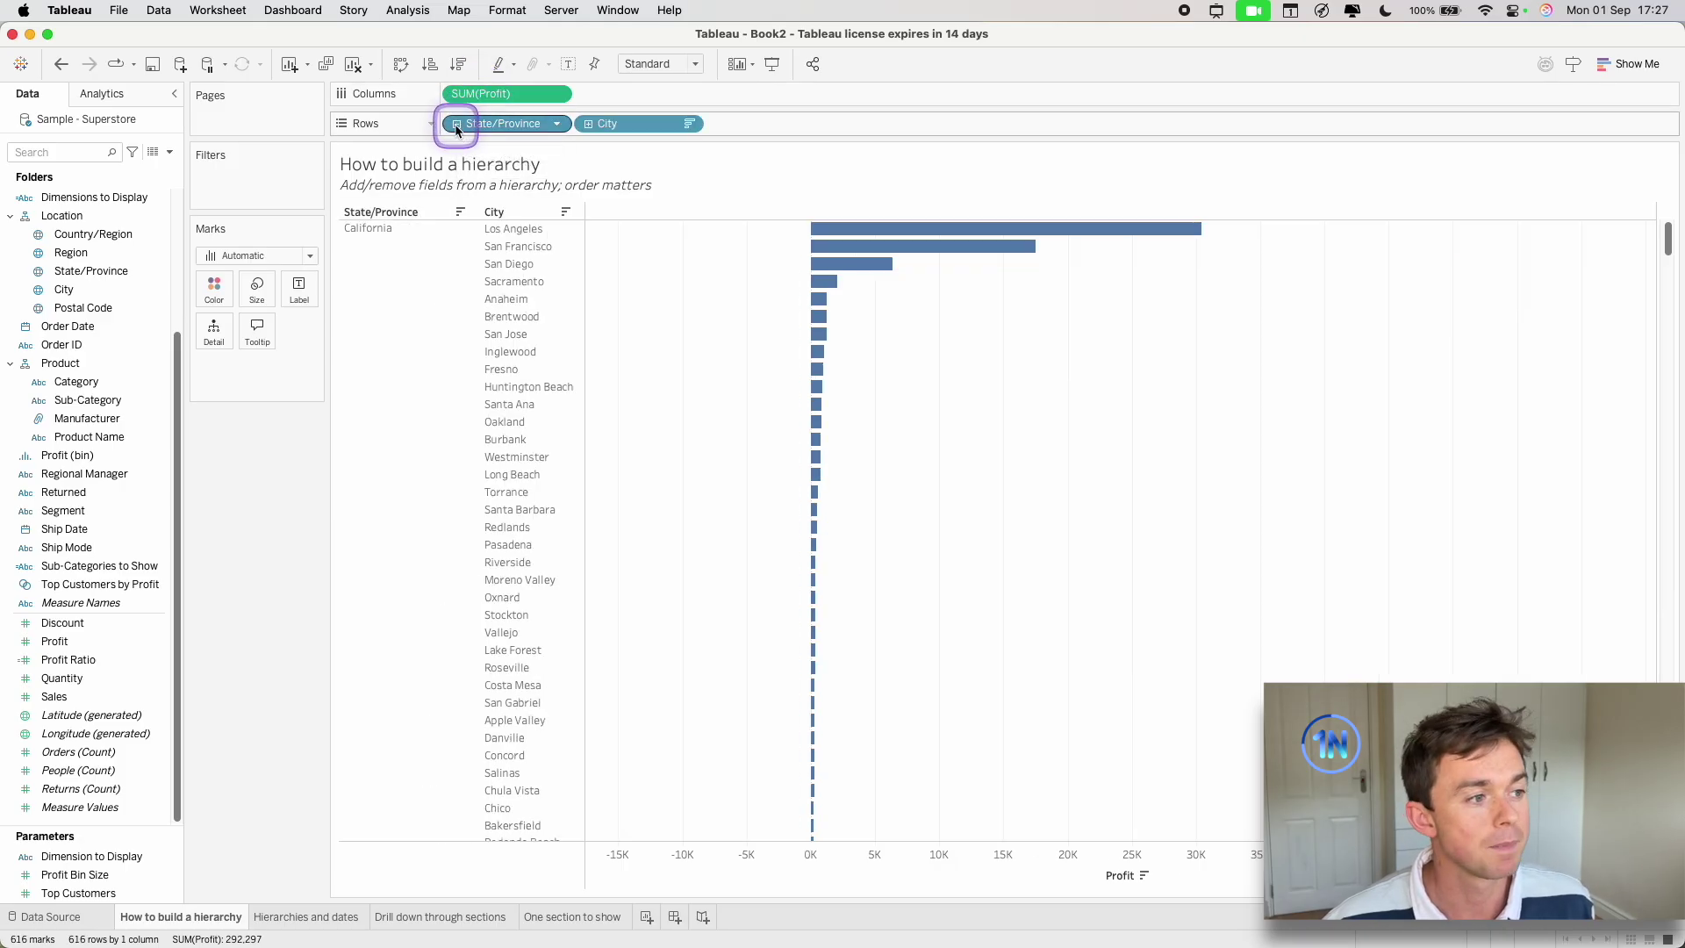
left_click(590, 128)
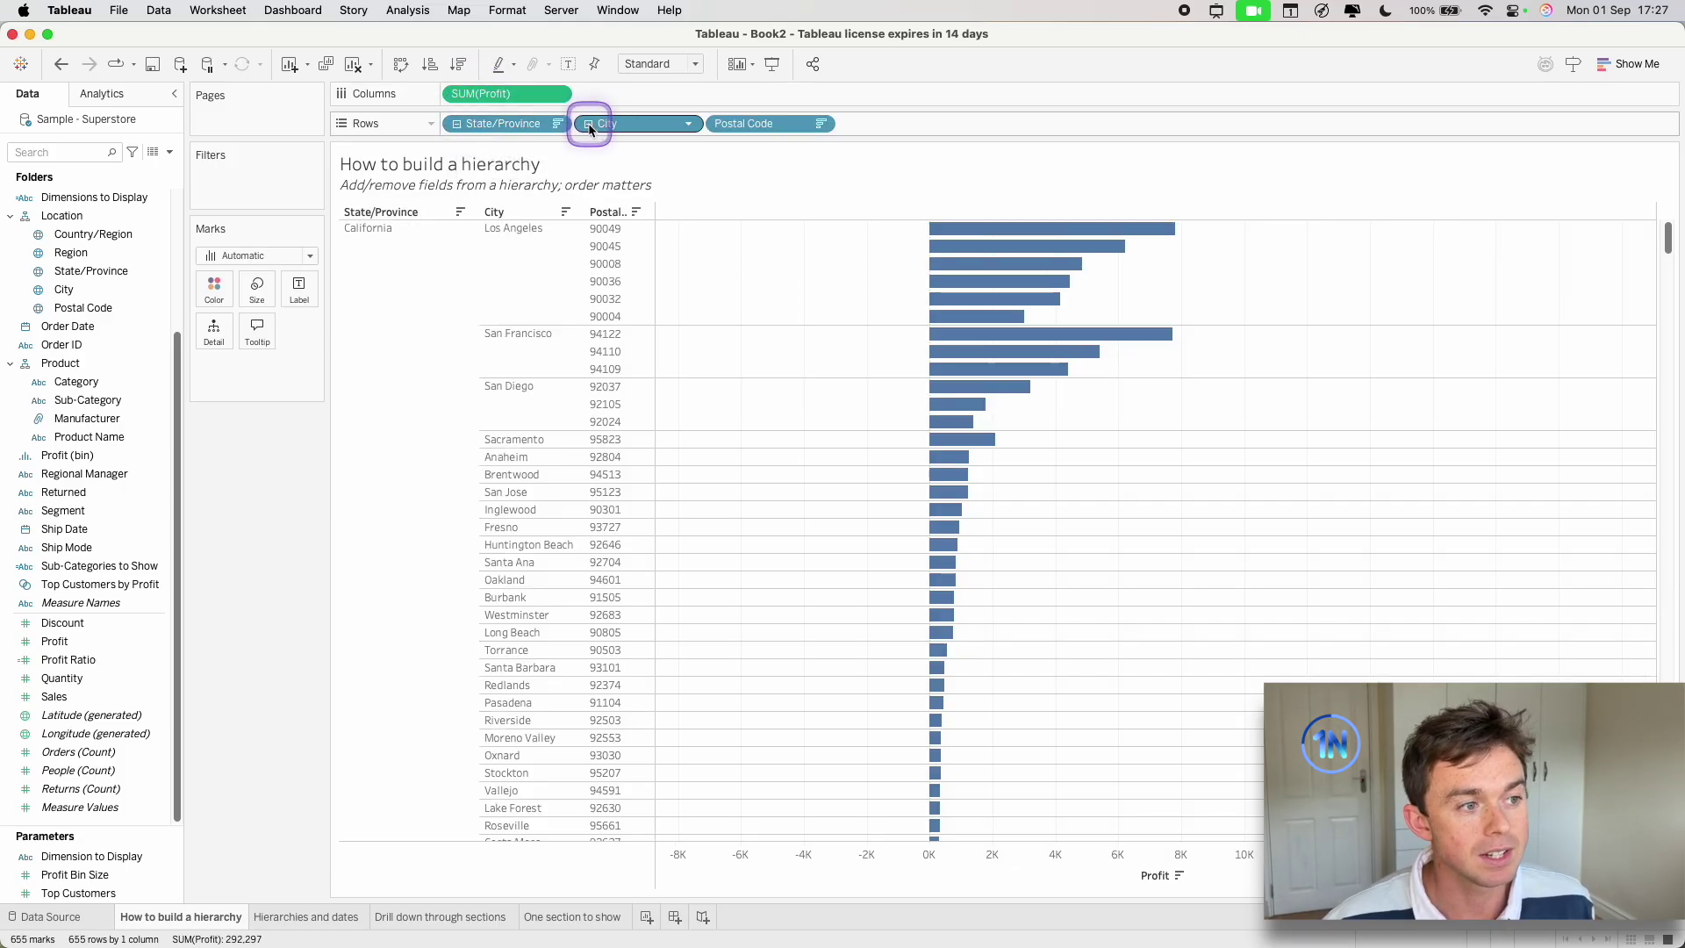
left_click(457, 125)
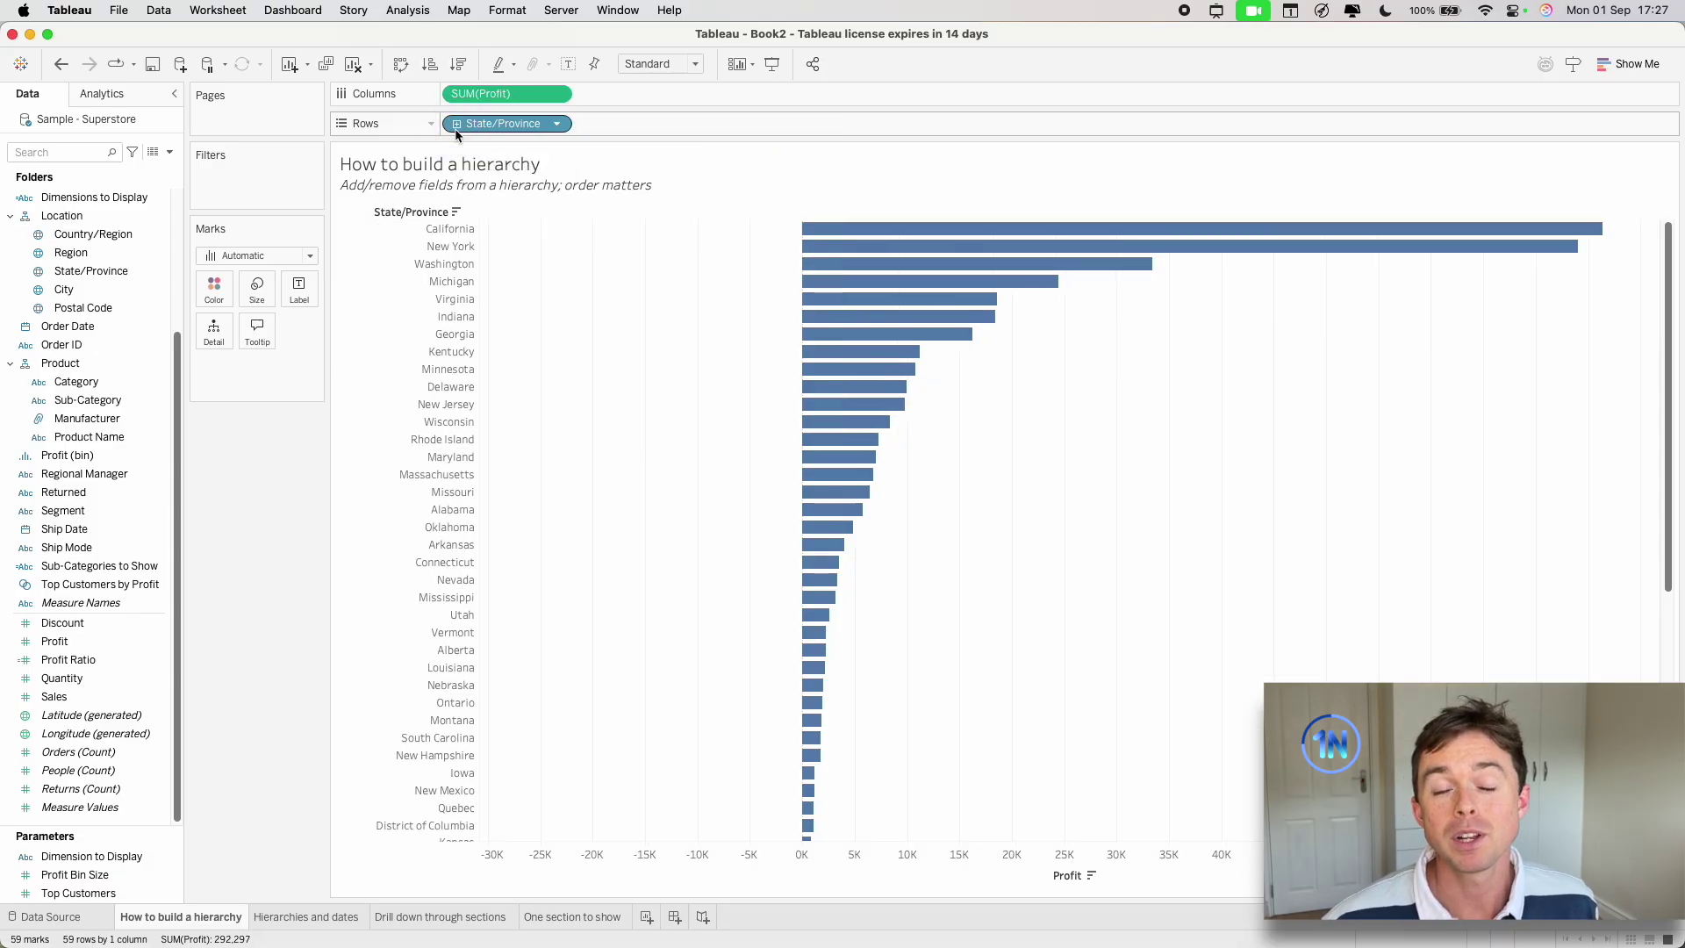
Remove State/Province from Rows, select the four copied fields, and bring up their Hierarchy options.
left_click_drag(456, 130, 290, 435)
scroll(106, 395, "up", 5)
left_click(72, 259)
left_click(79, 216, "super")
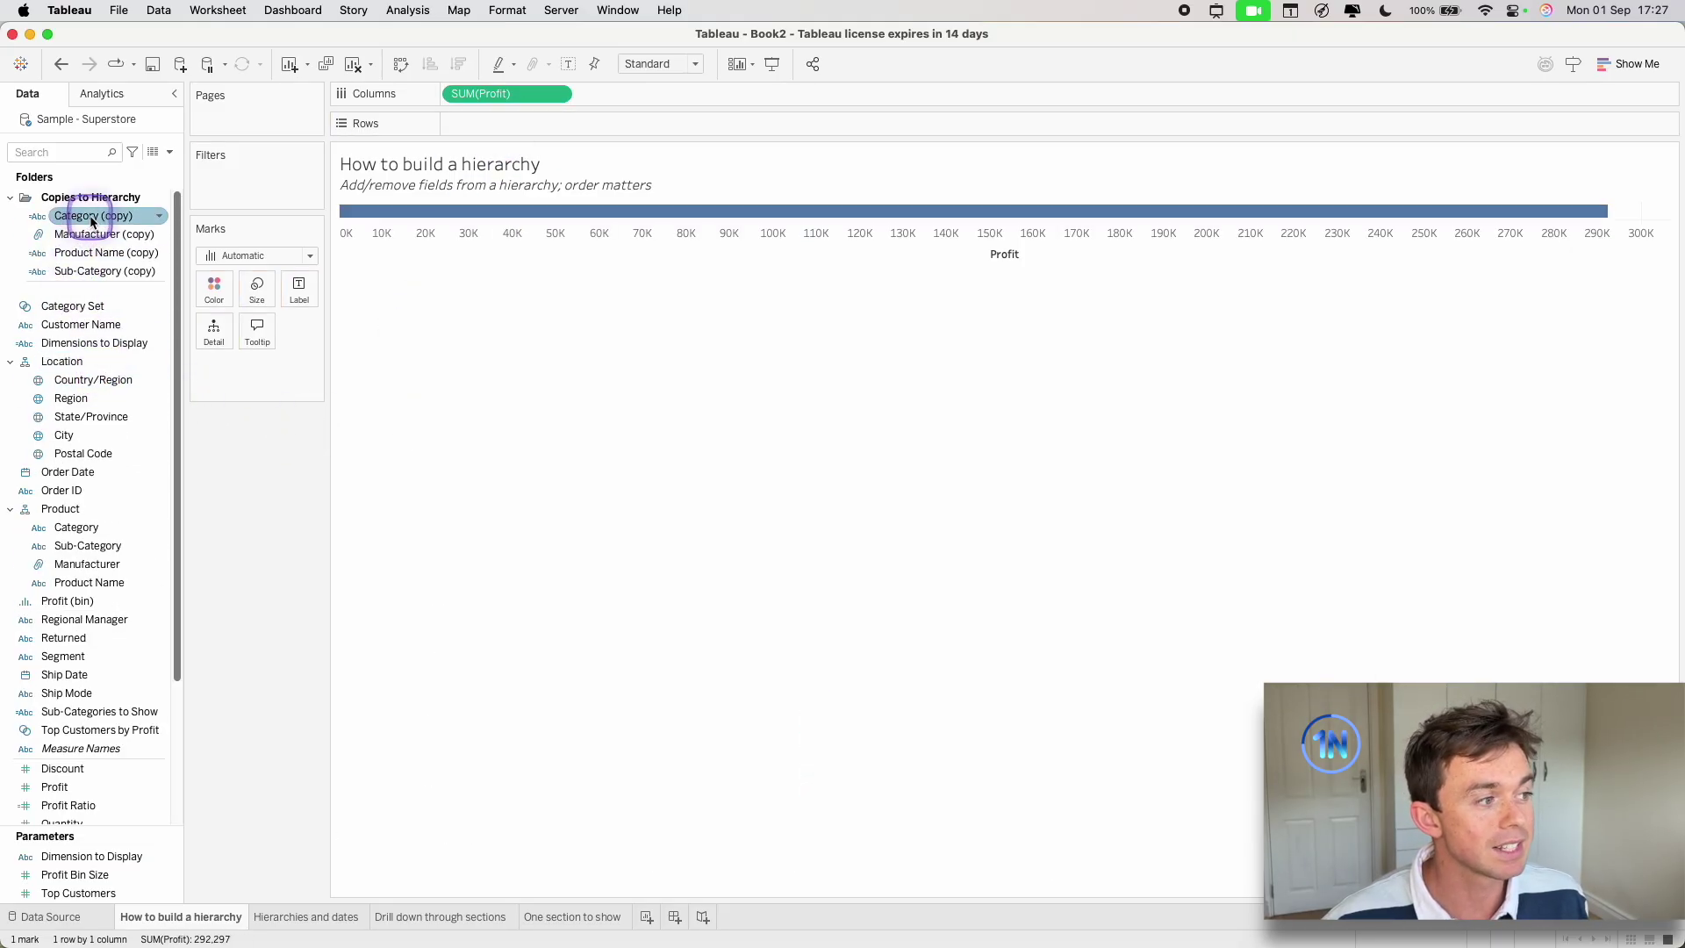
mouse_move(102, 250)
left_mouse_down()
mouse_move(96, 269)
mouse_move(113, 258)
left_mouse_up()
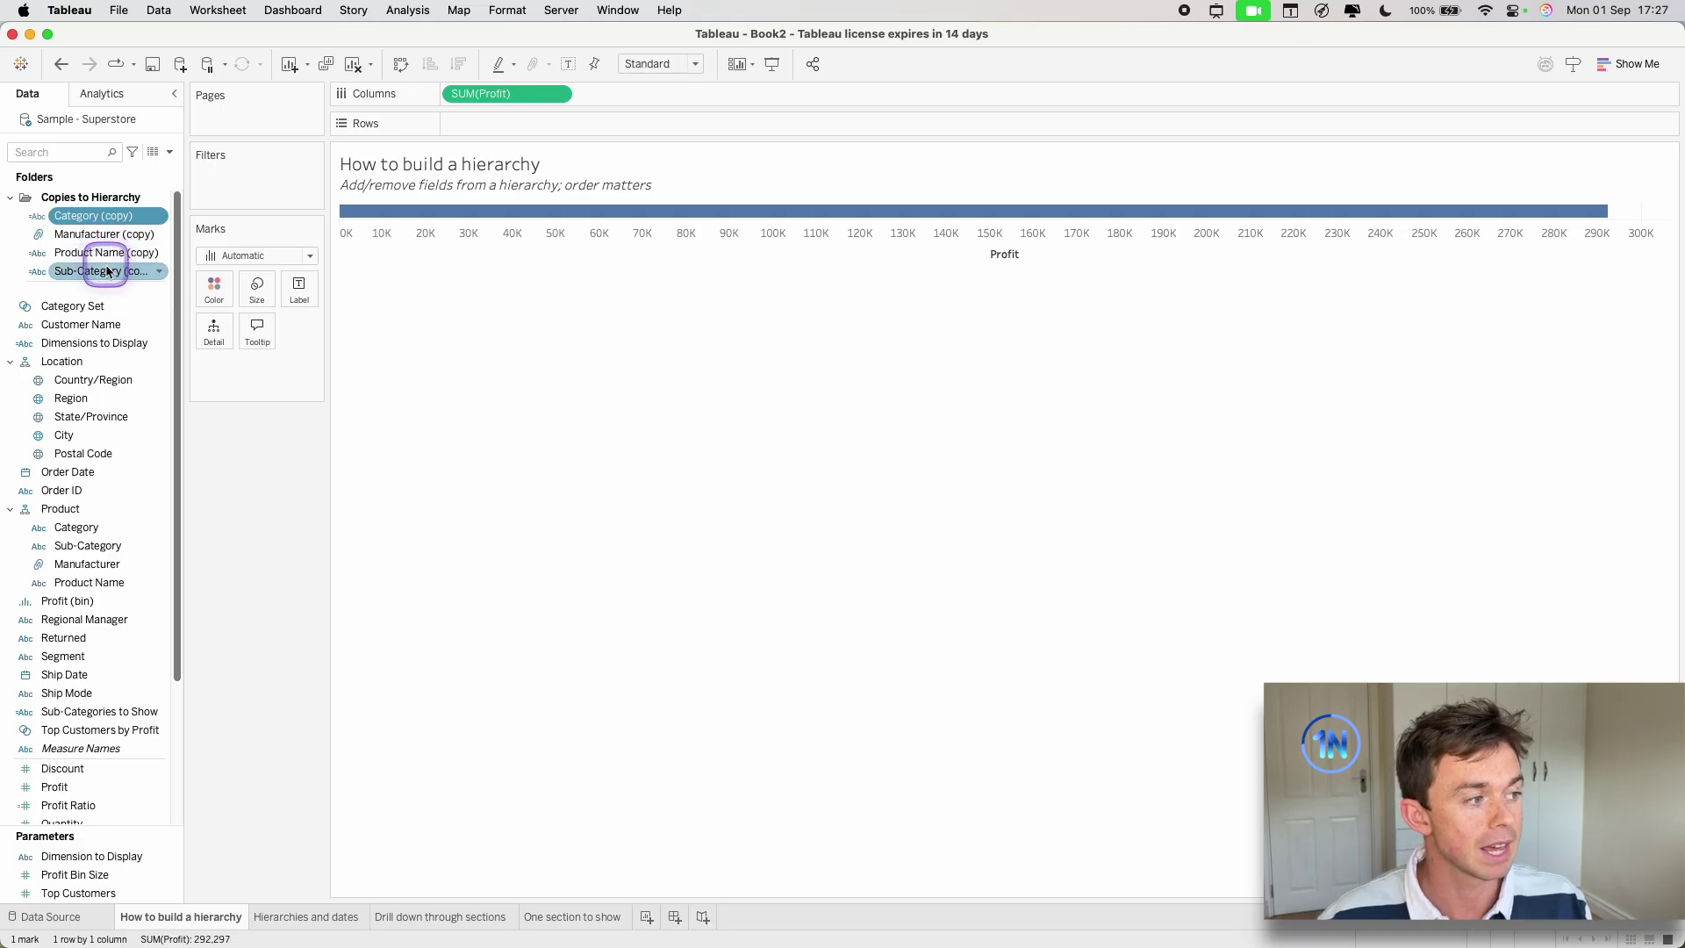
left_click(106, 270, "shift")
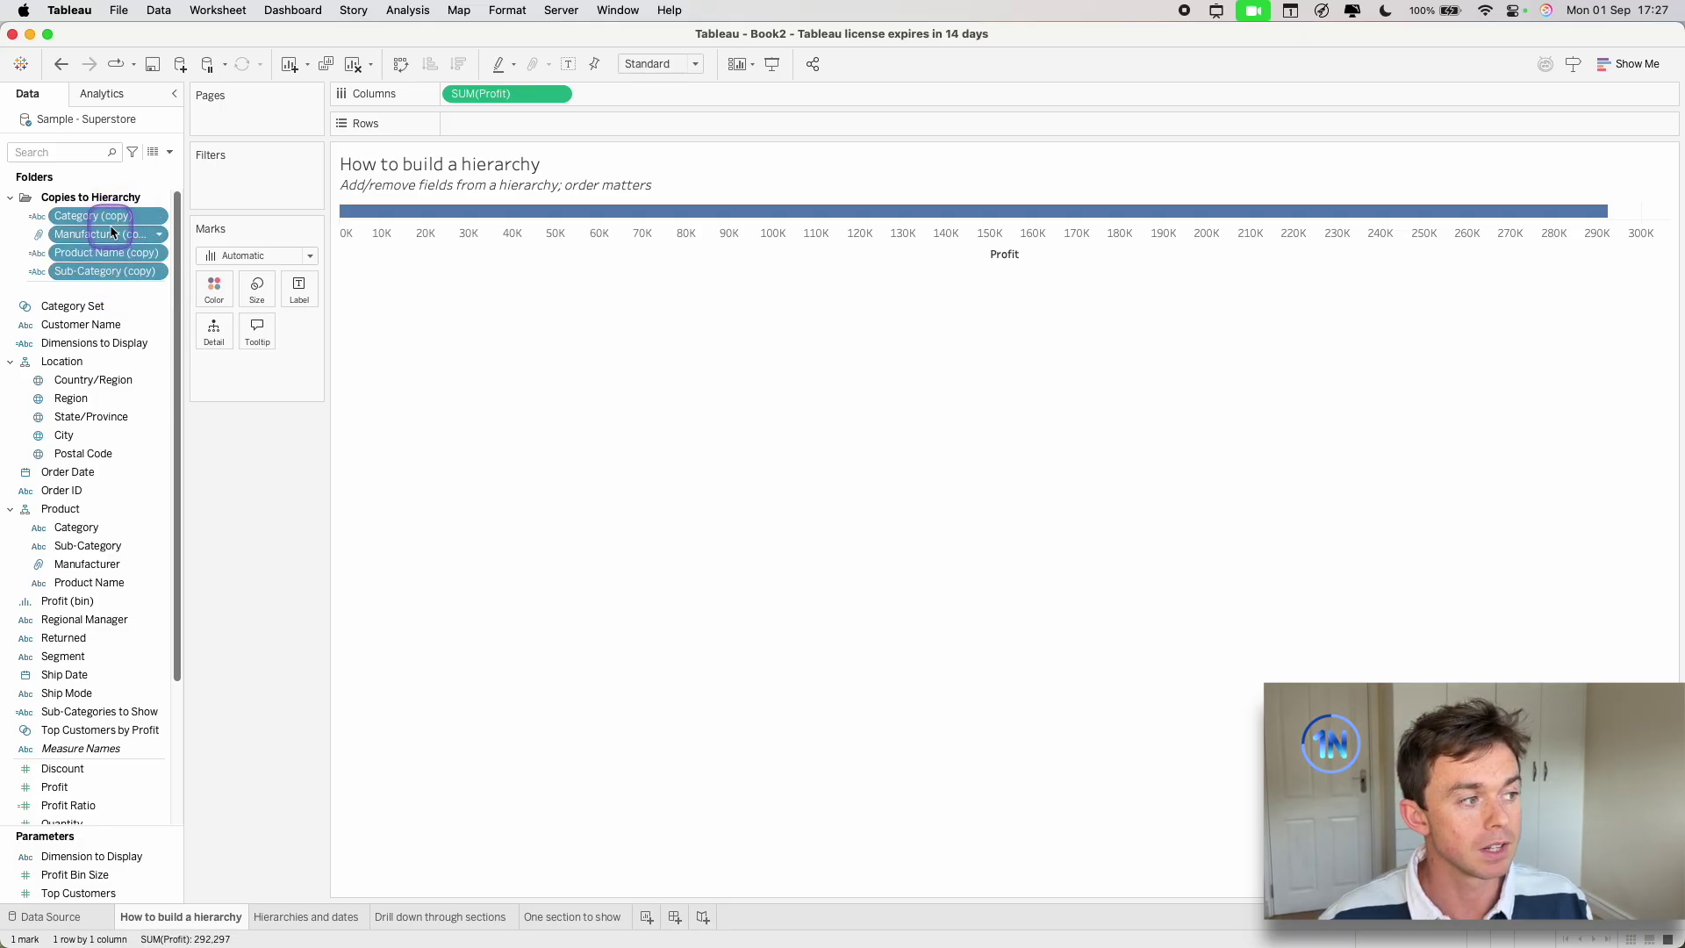
right_click(111, 231)
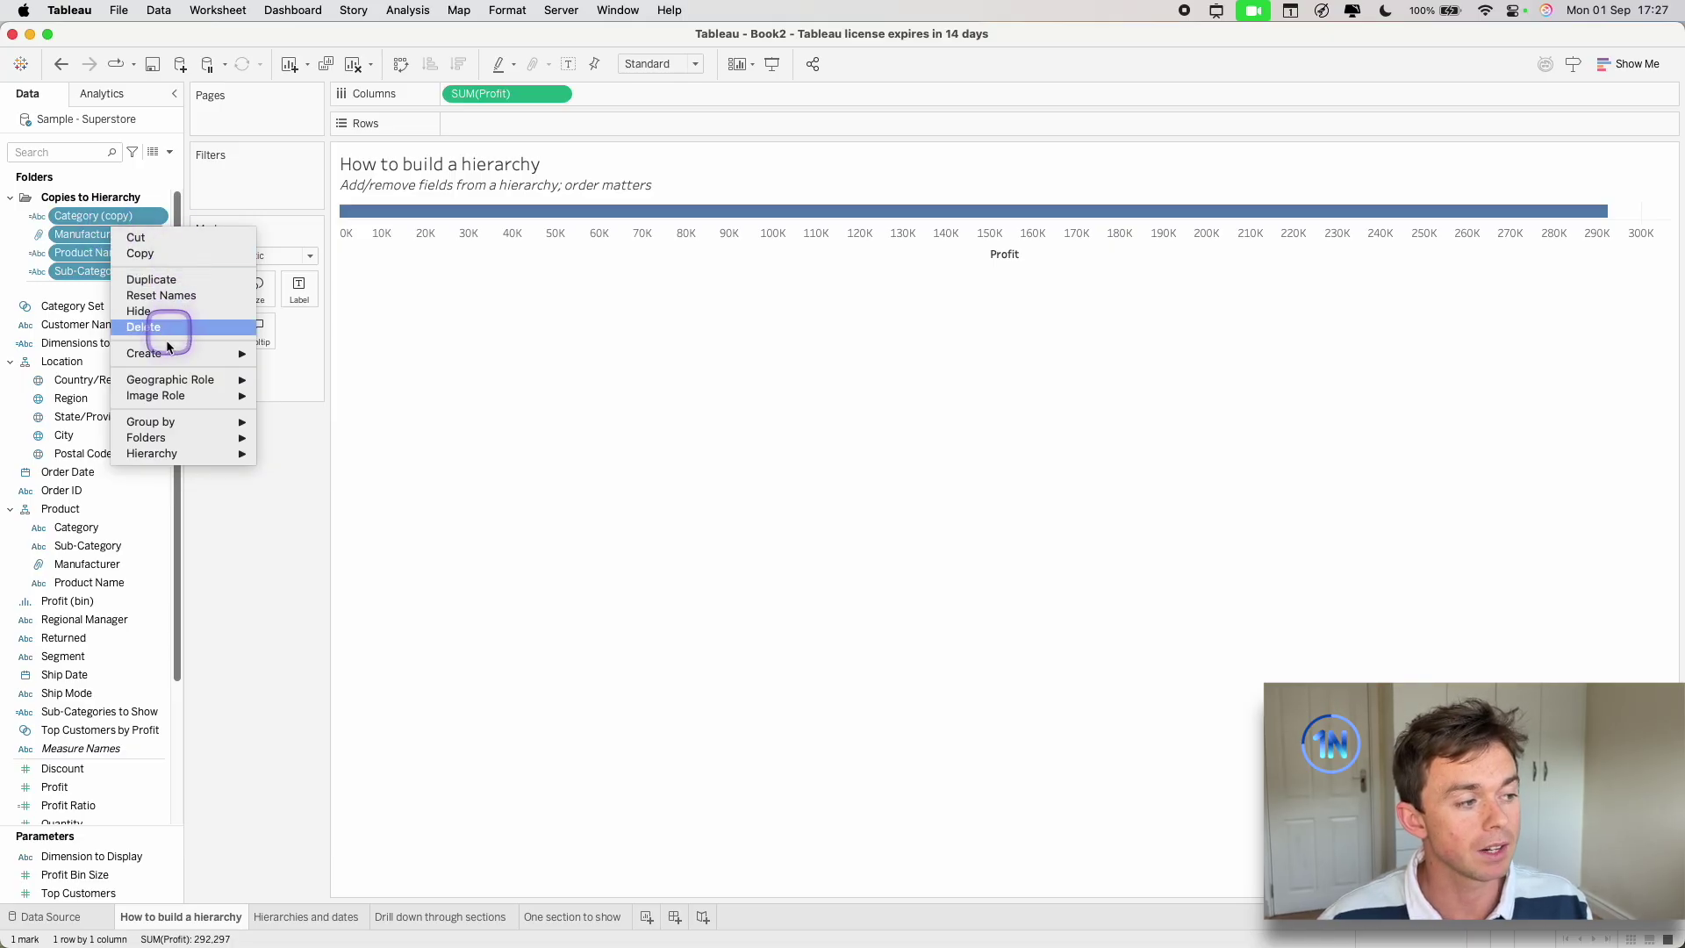
mouse_move(176, 455)
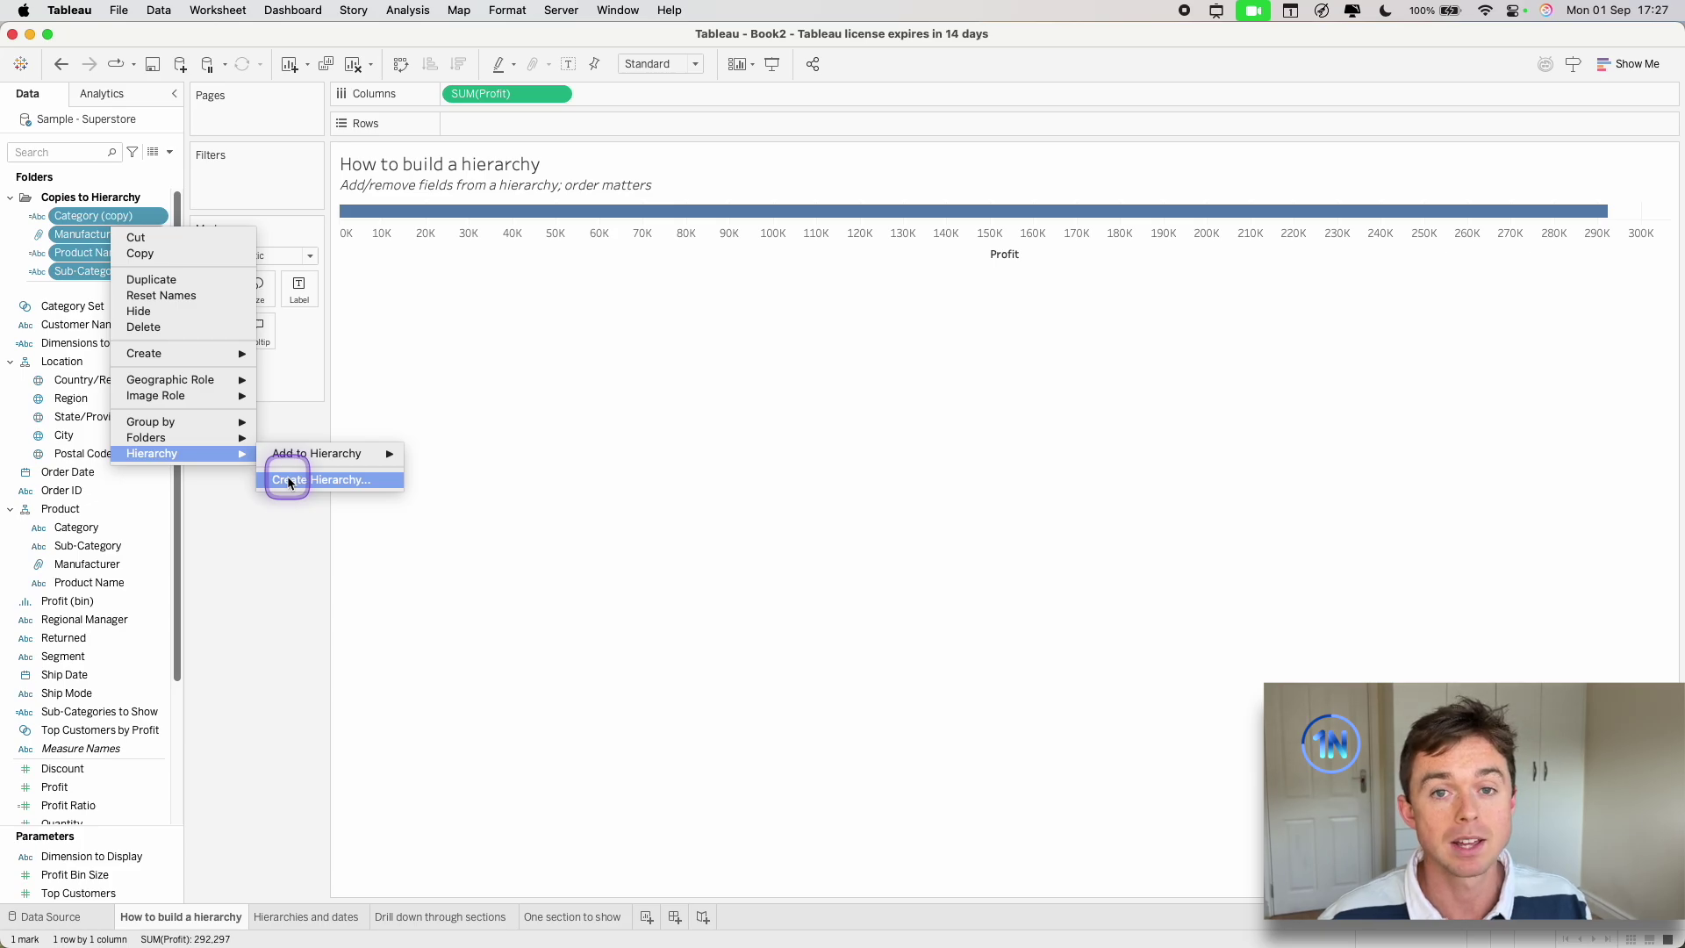
mouse_move(320, 460)
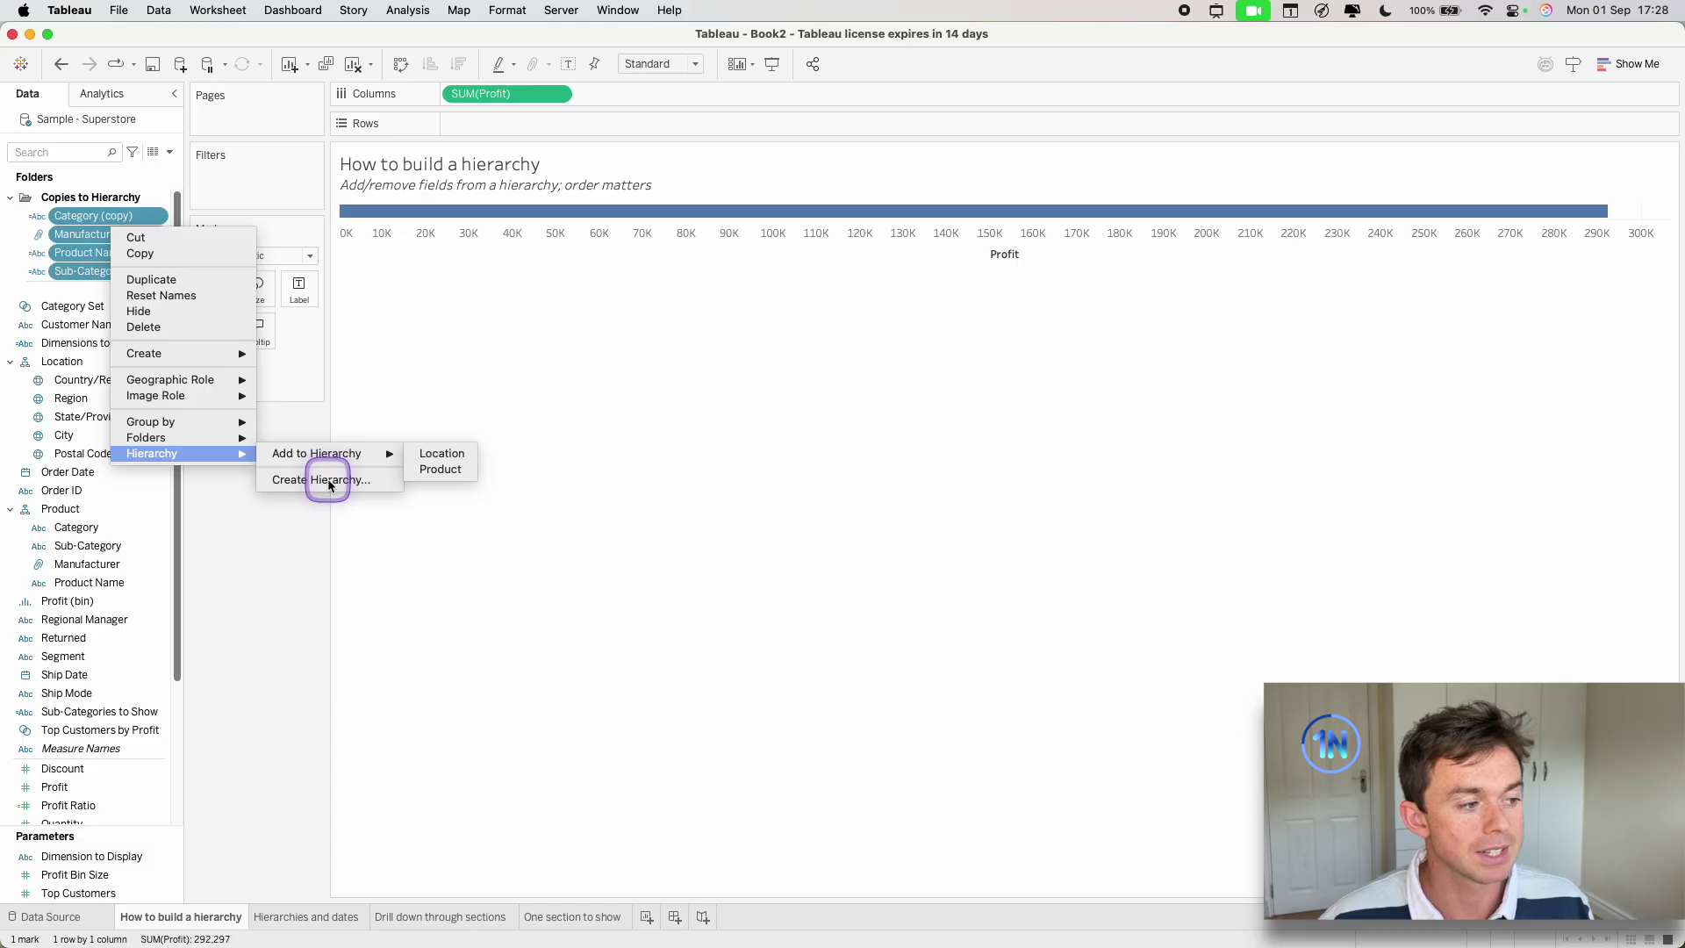
Create a hierarchy from the four copied fields, name it Product 2, and place it on Rows.
left_click(290, 479)
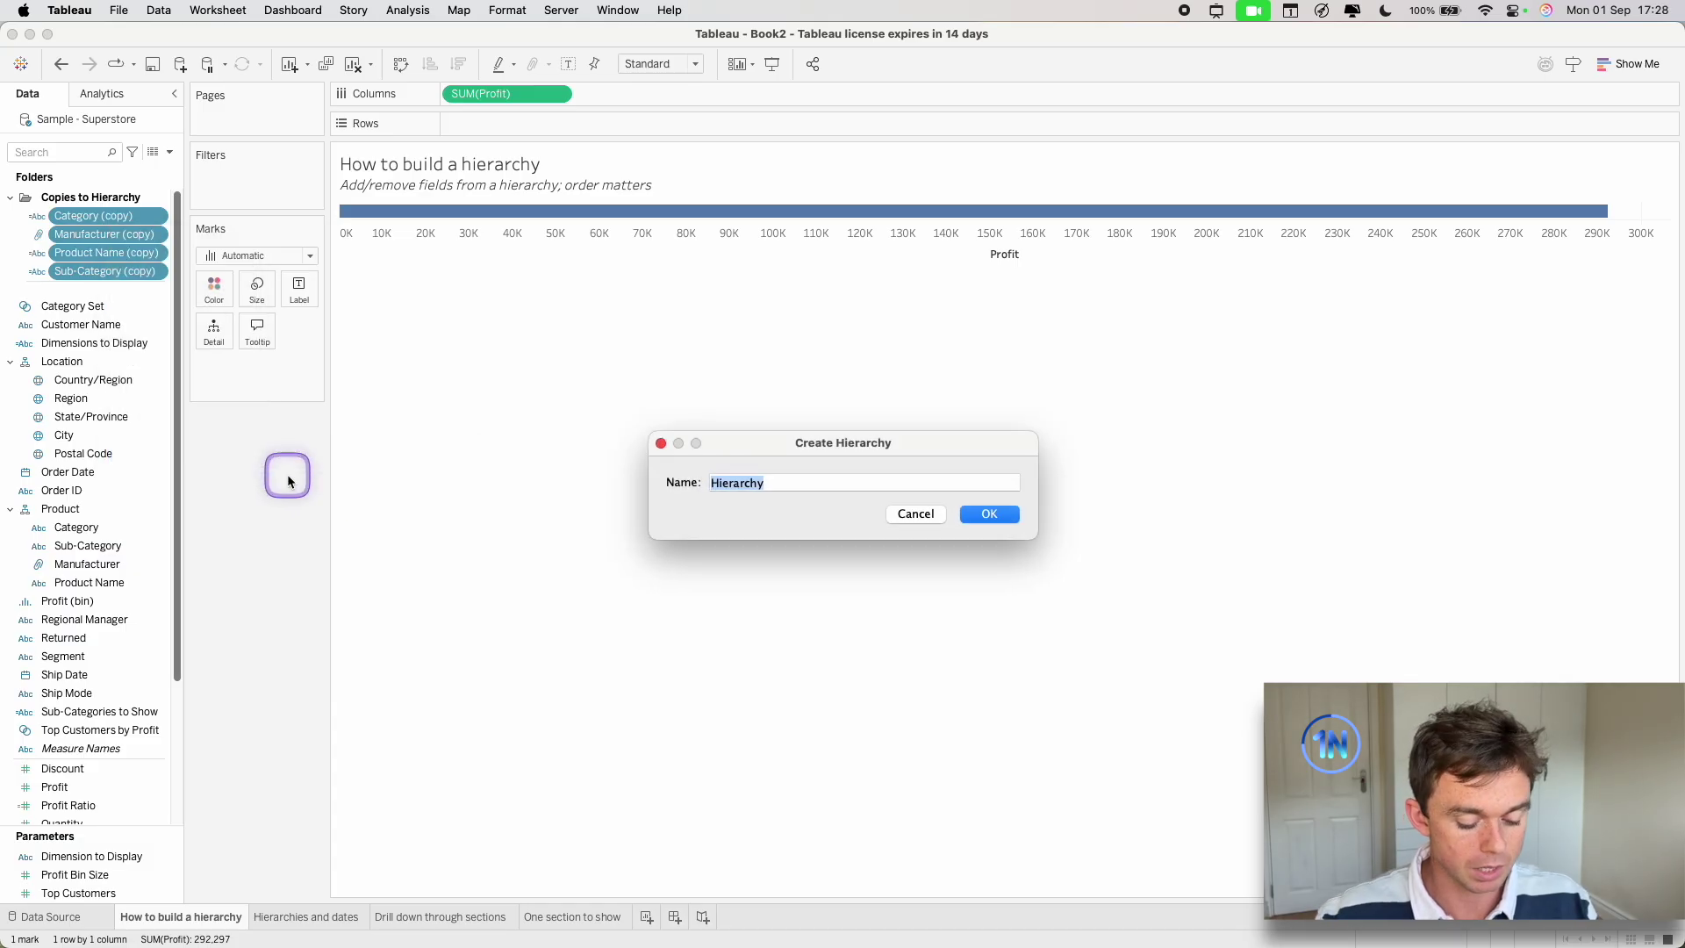
type("Location 2")
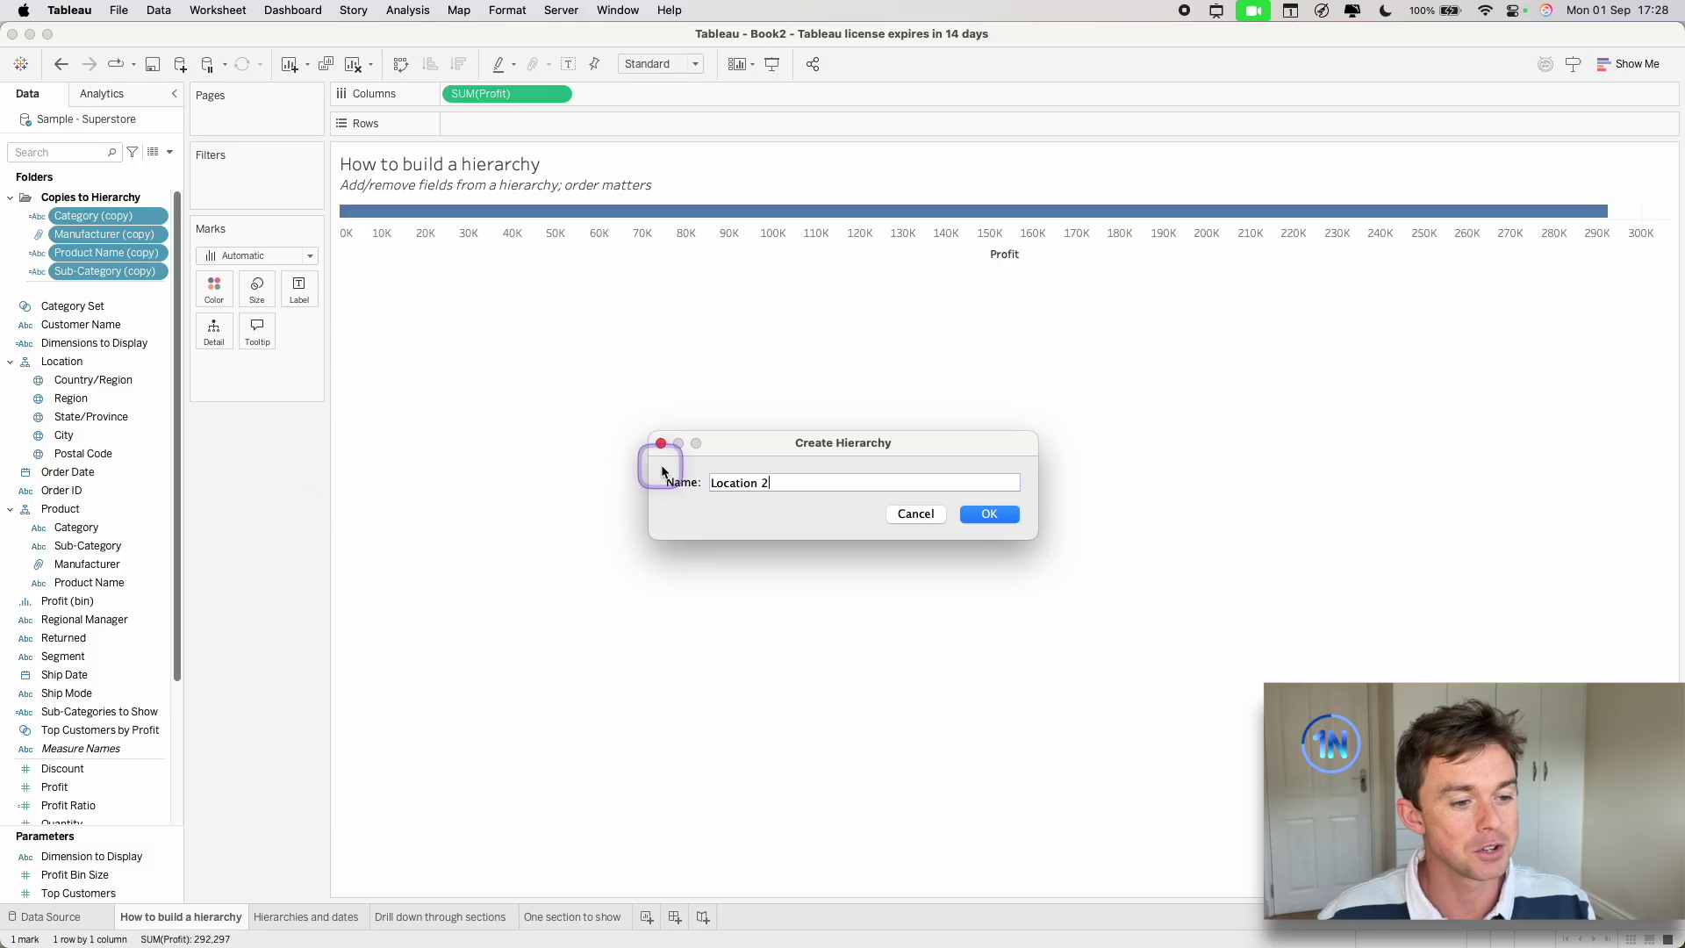
left_click(989, 513)
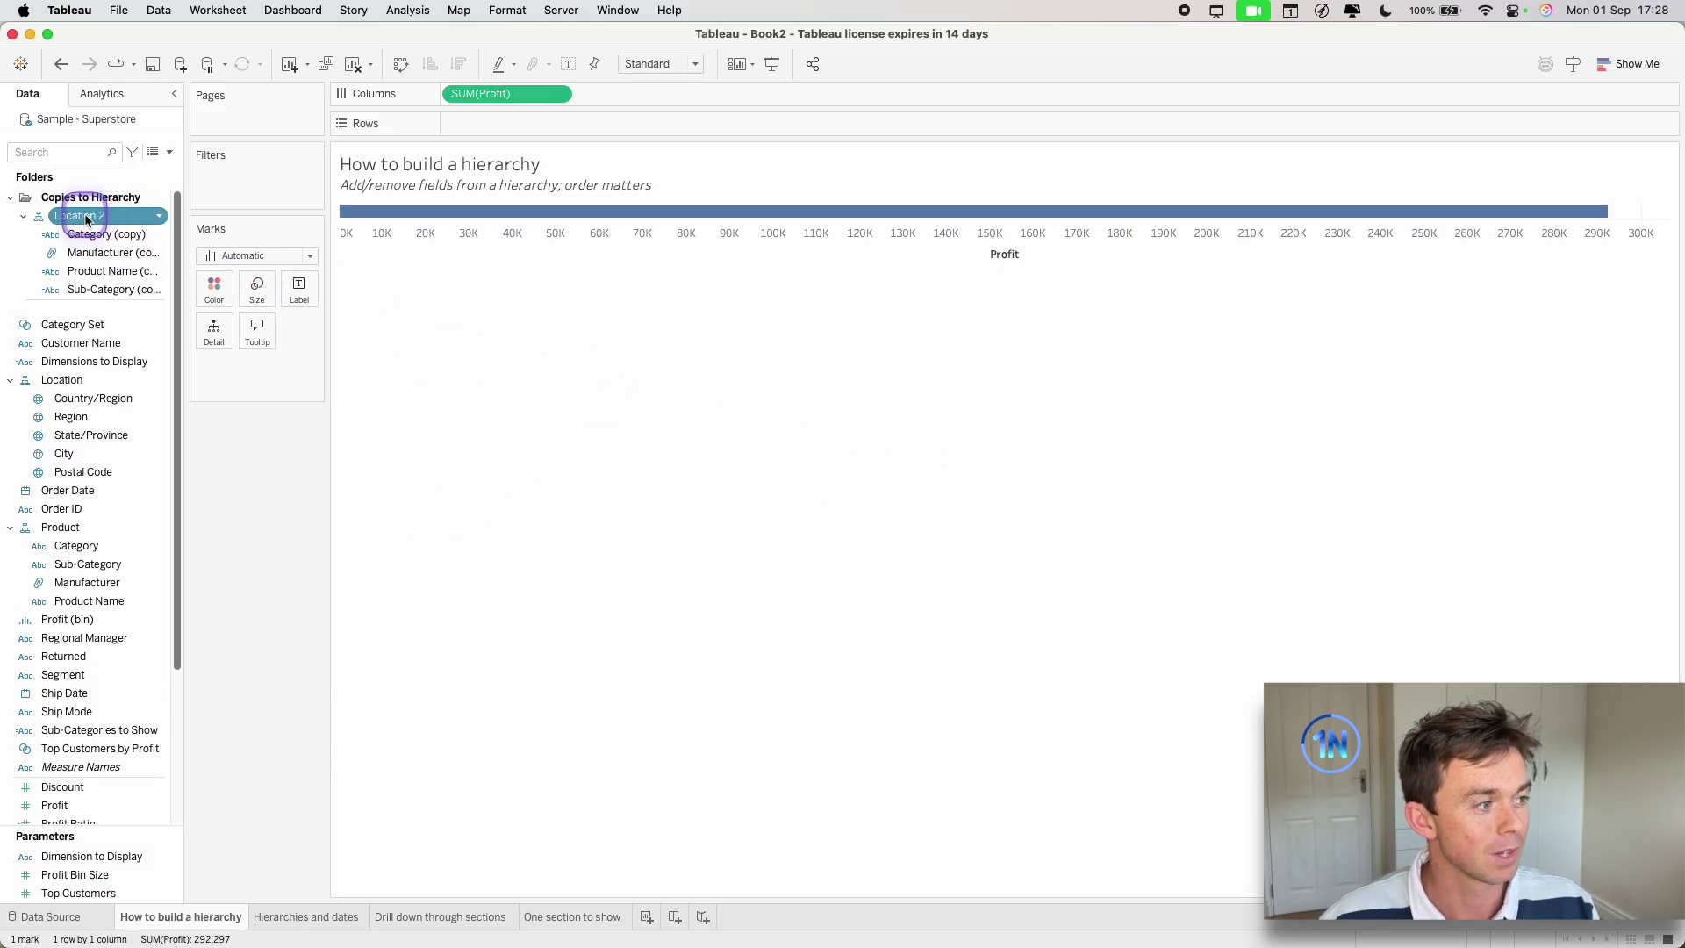
left_click(86, 218)
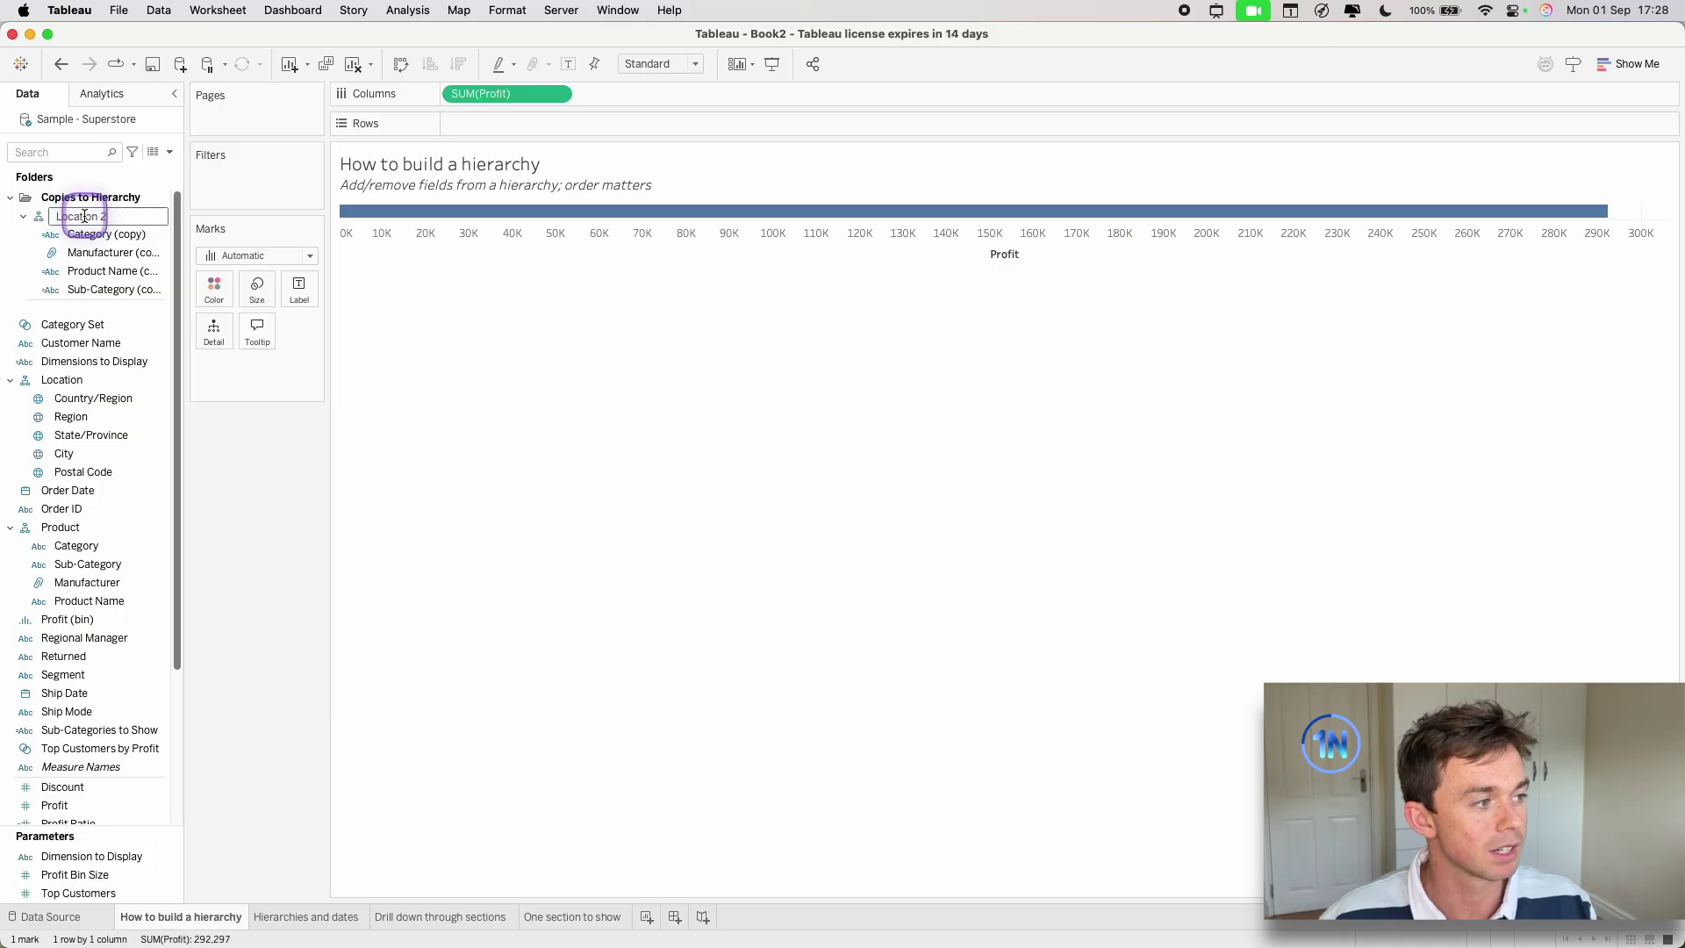
type("Produ")
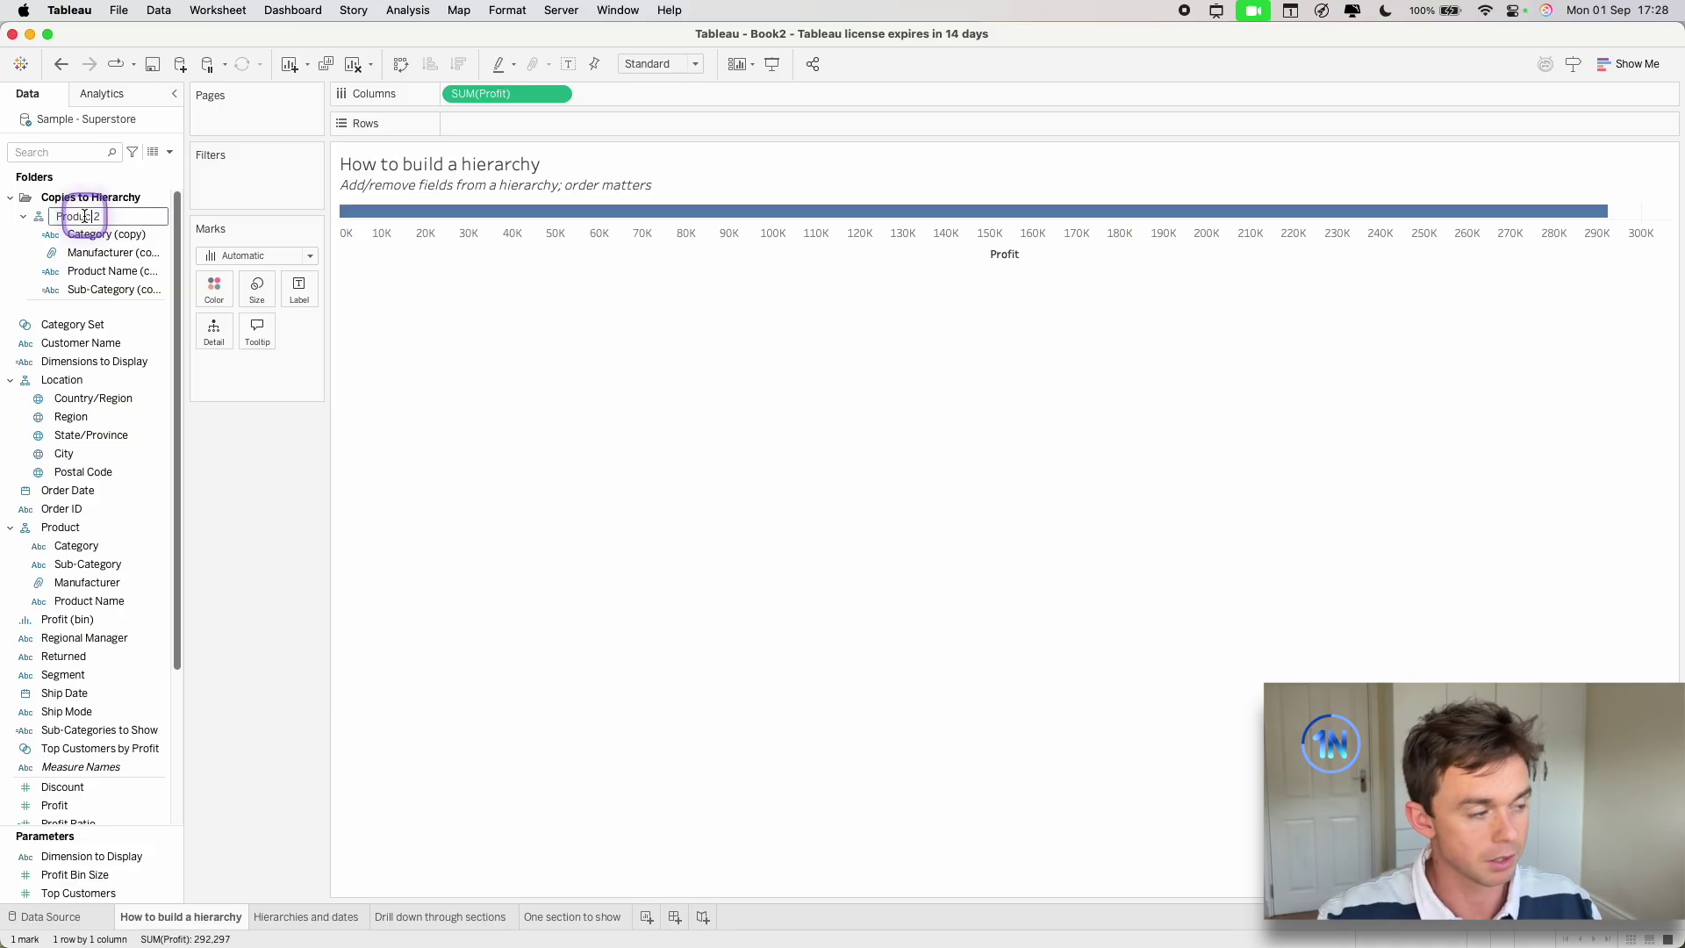
key("Return")
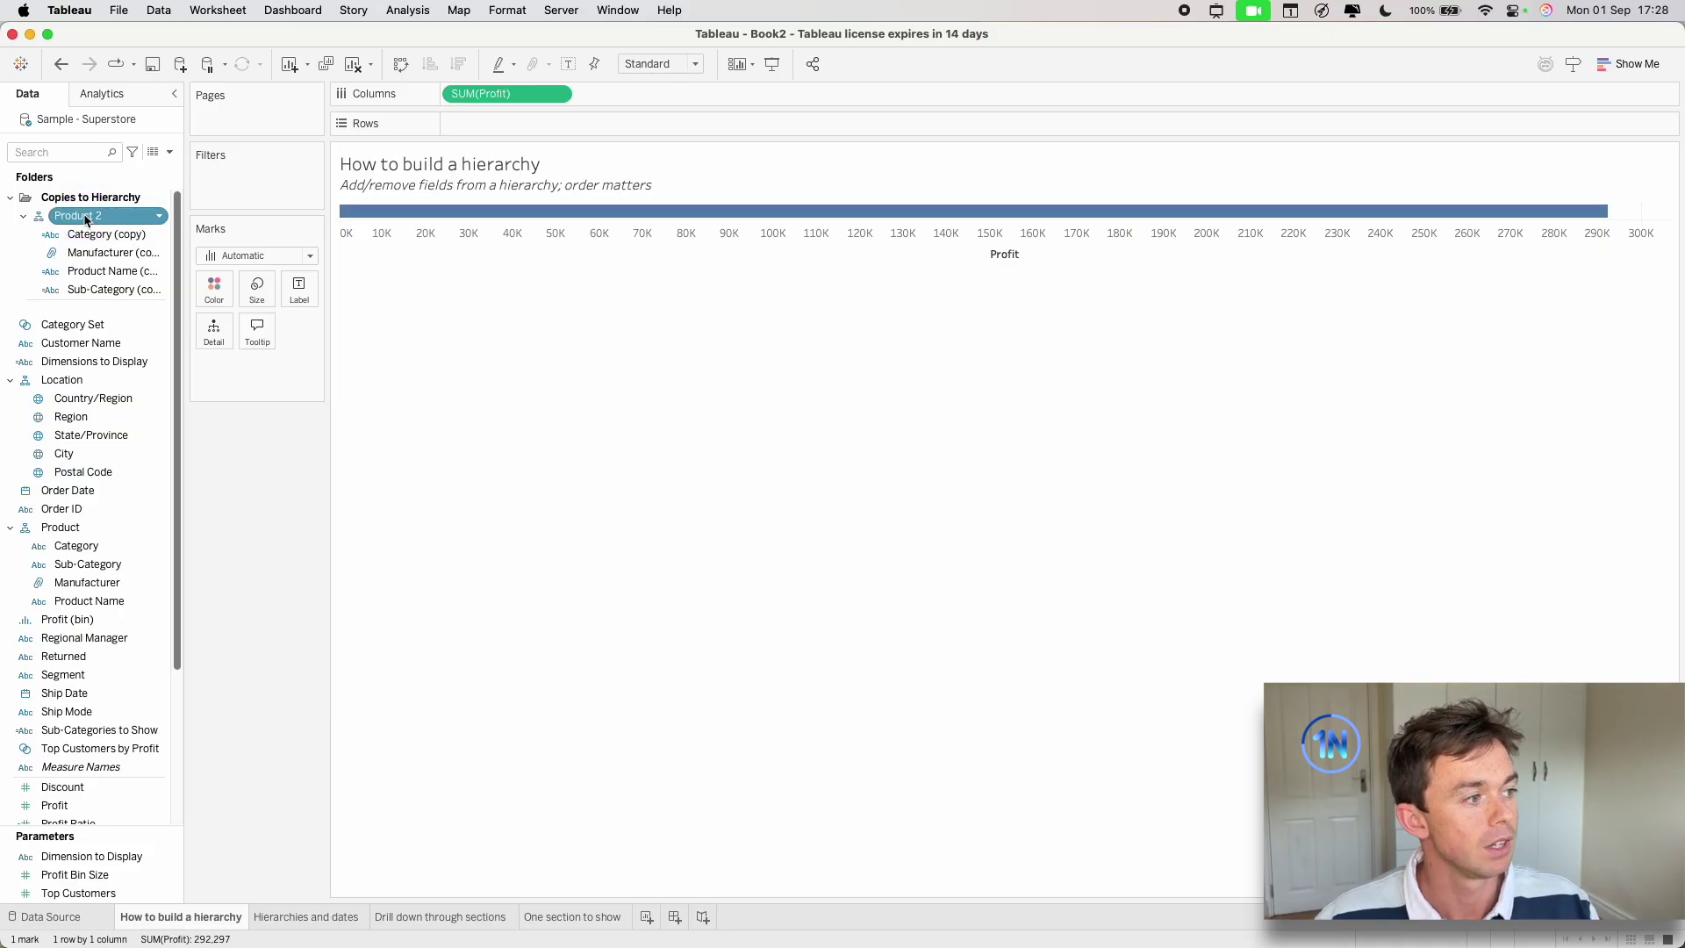
left_click_drag(86, 219, 496, 123)
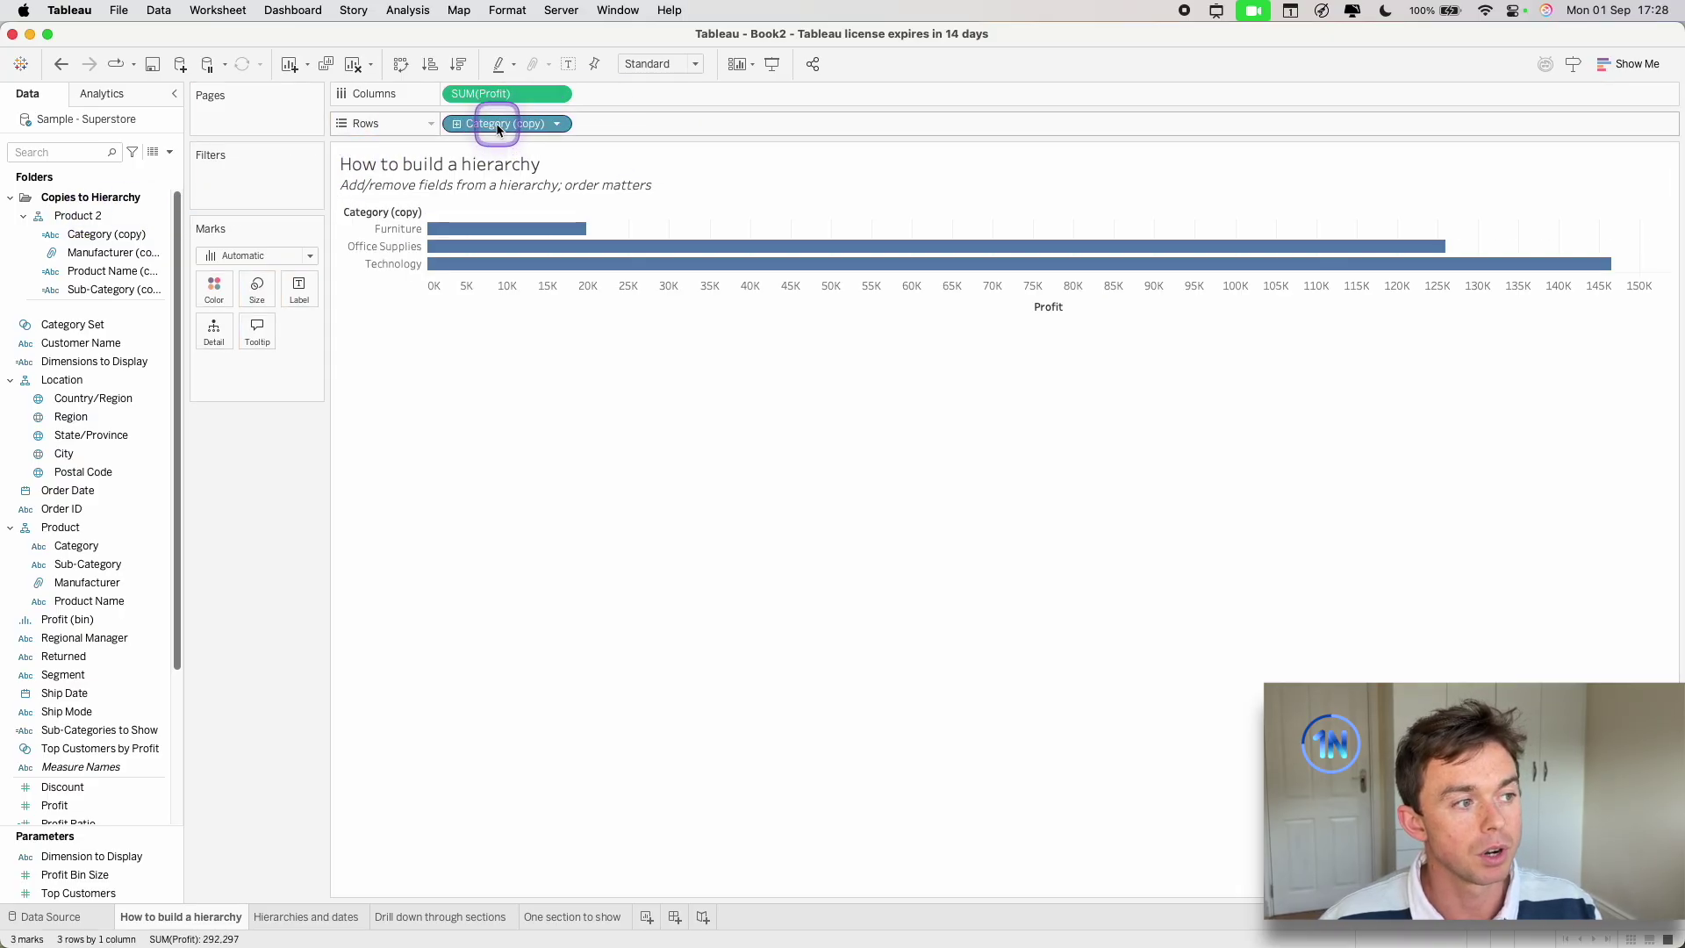
Drill Product 2 on Rows down through manufacturer, product name and sub-category levels.
left_click(457, 125)
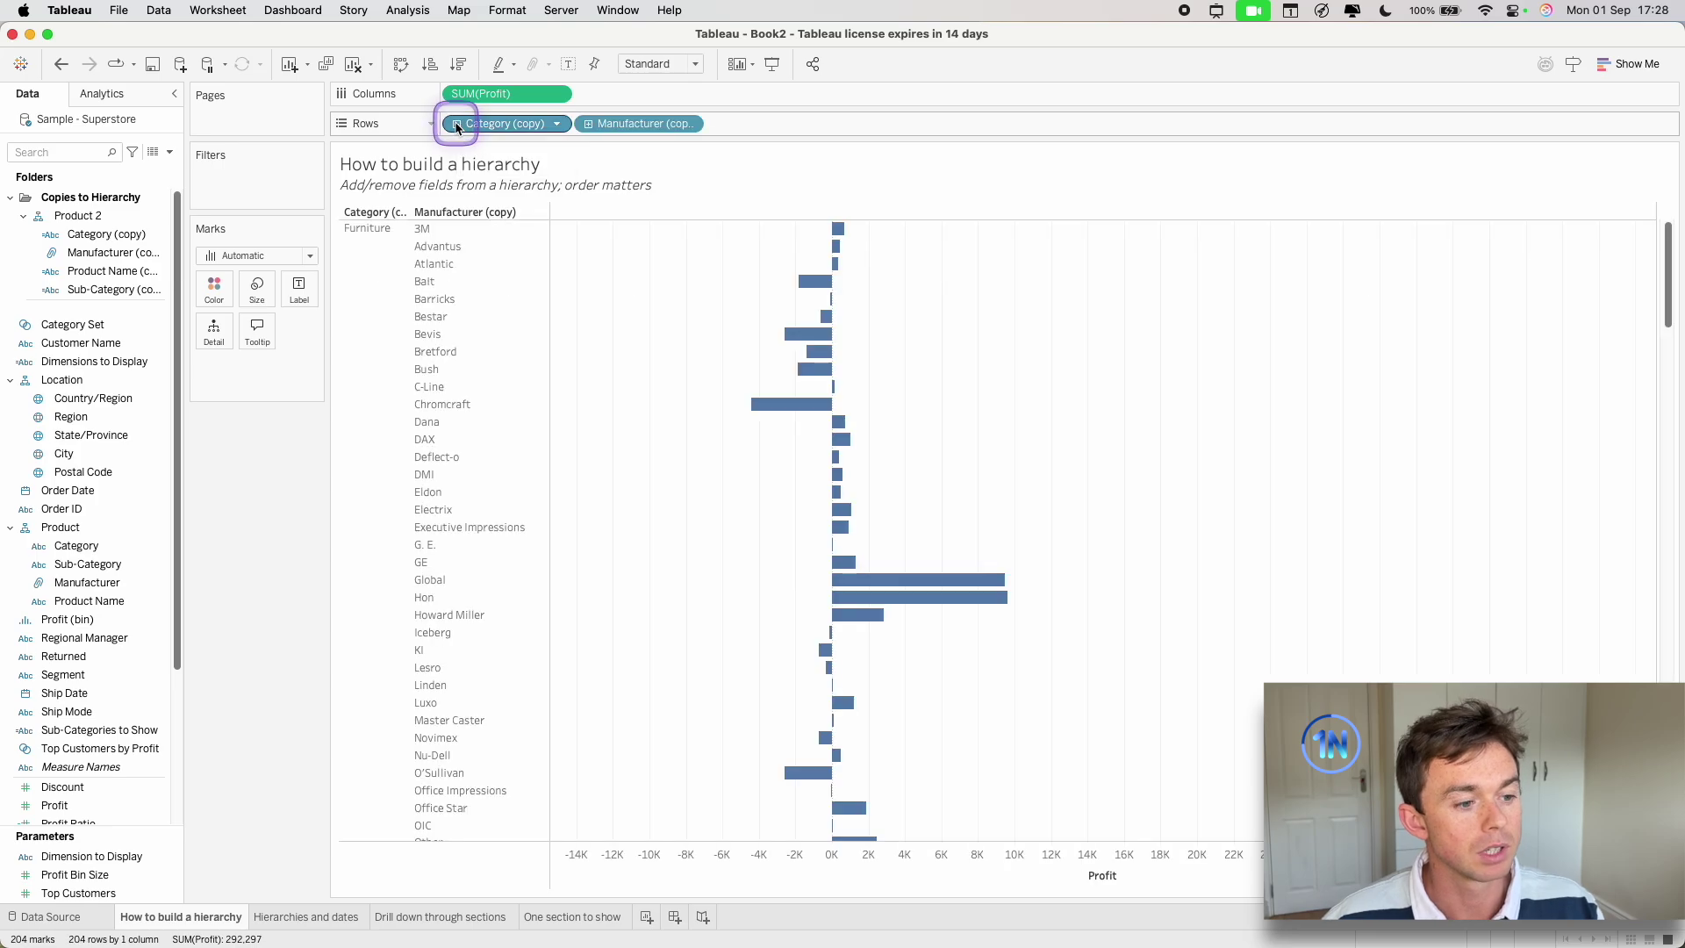
left_click(589, 124)
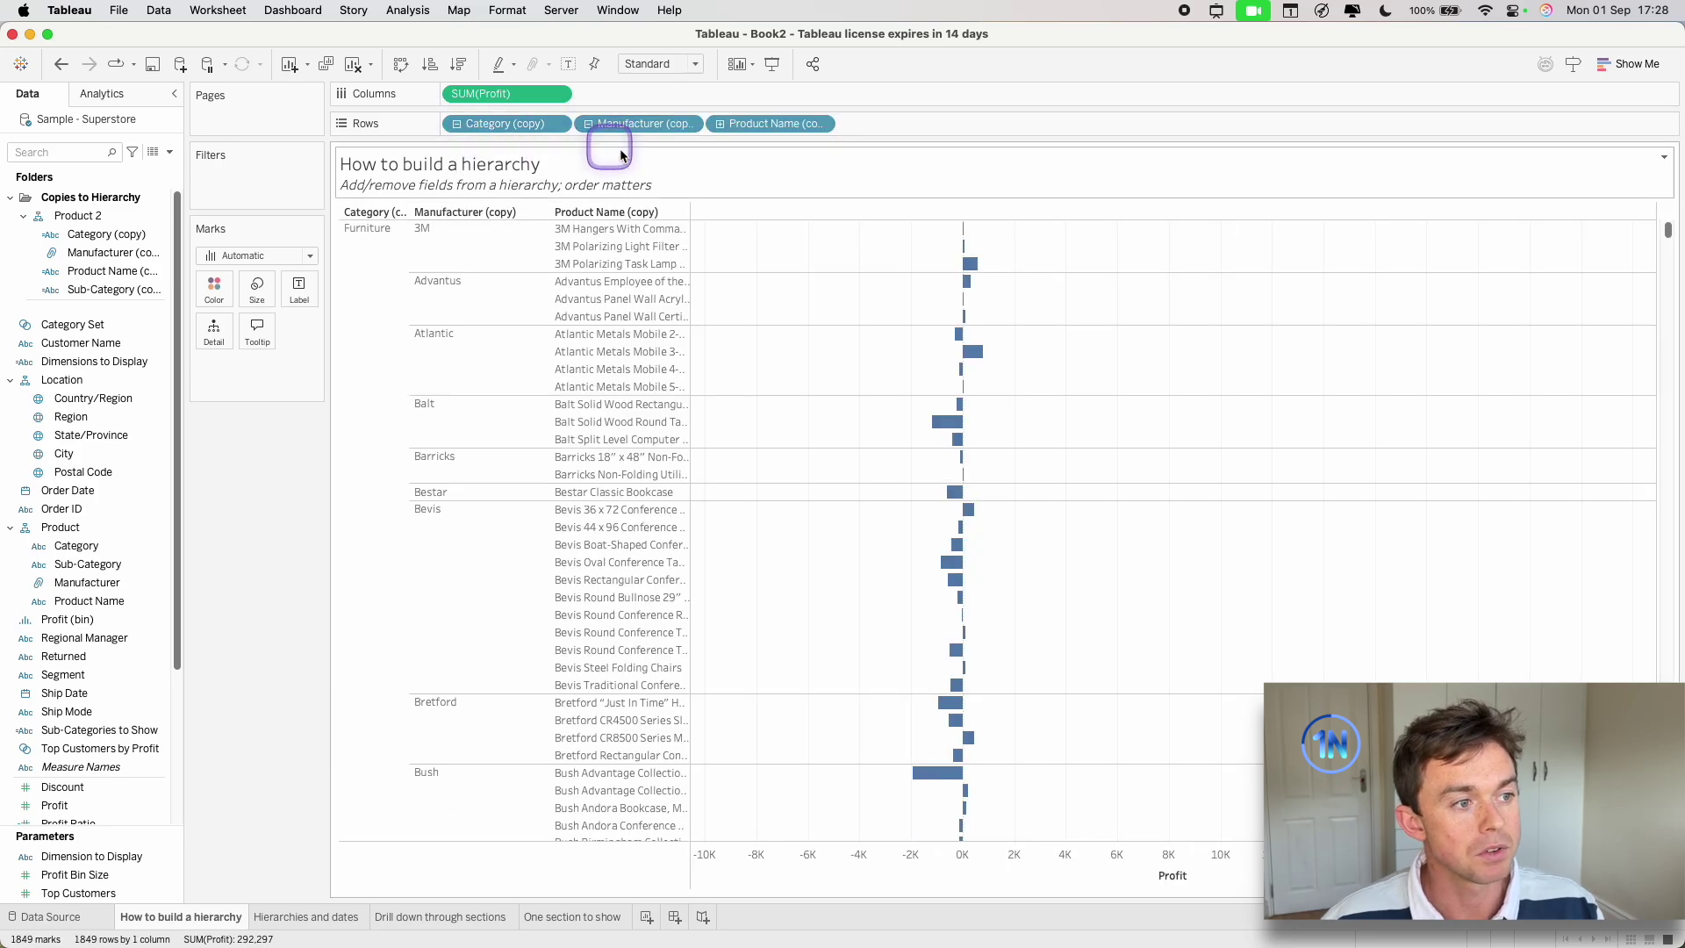
left_click(722, 125)
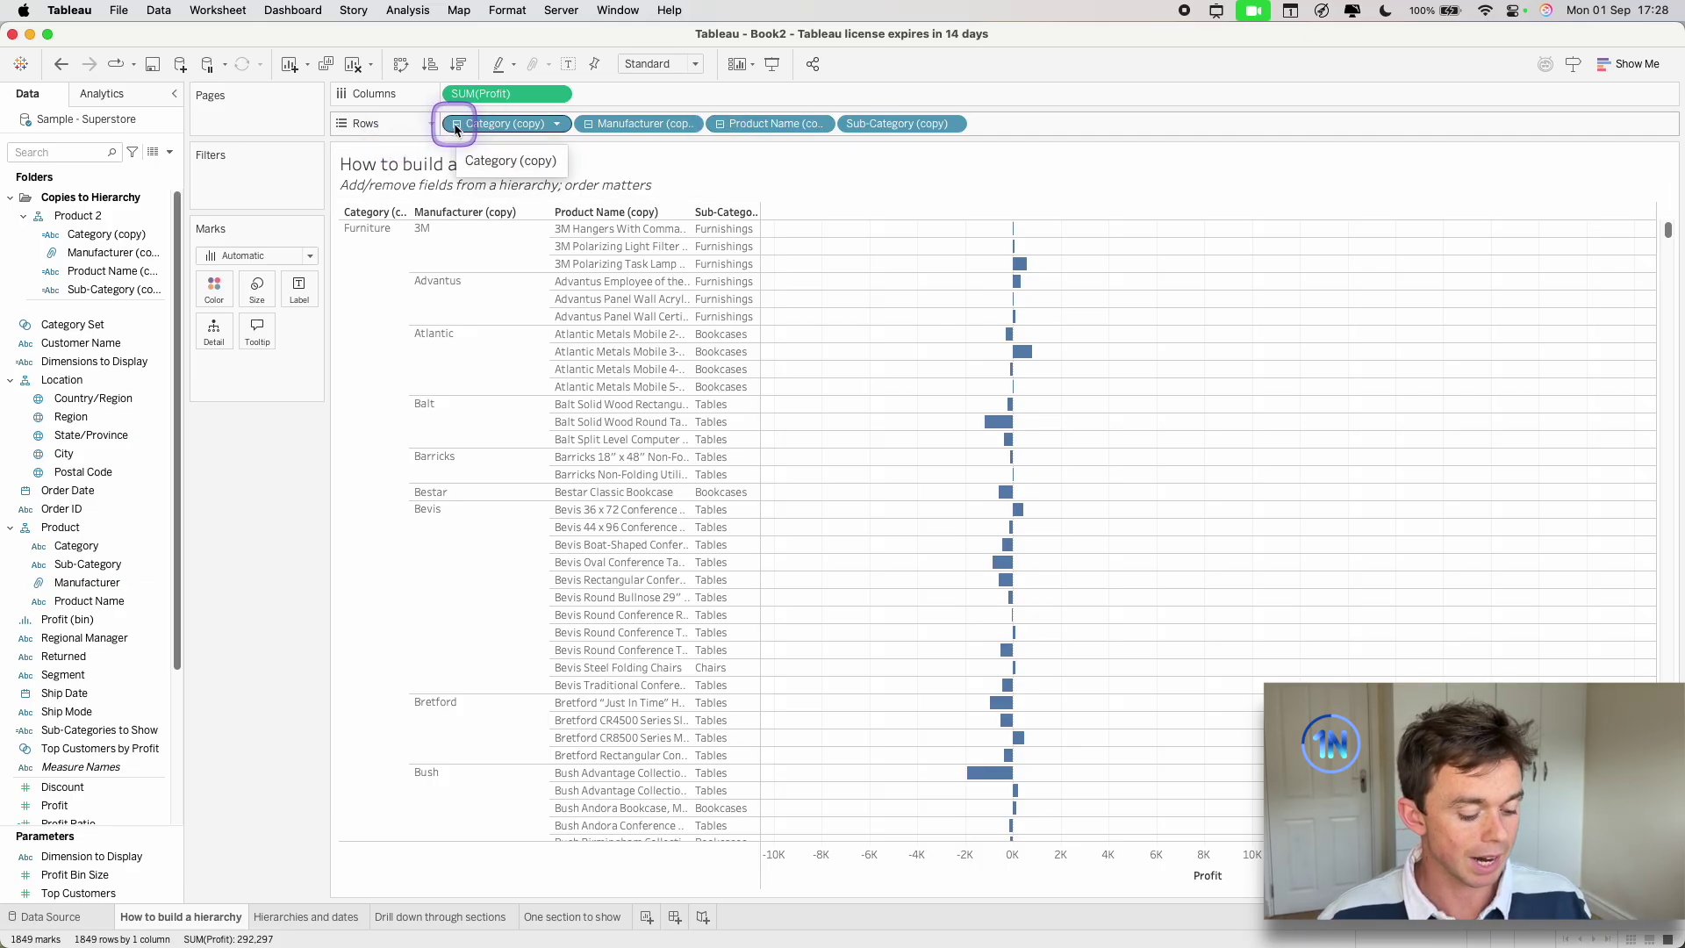
key("ctrl+shift+a")
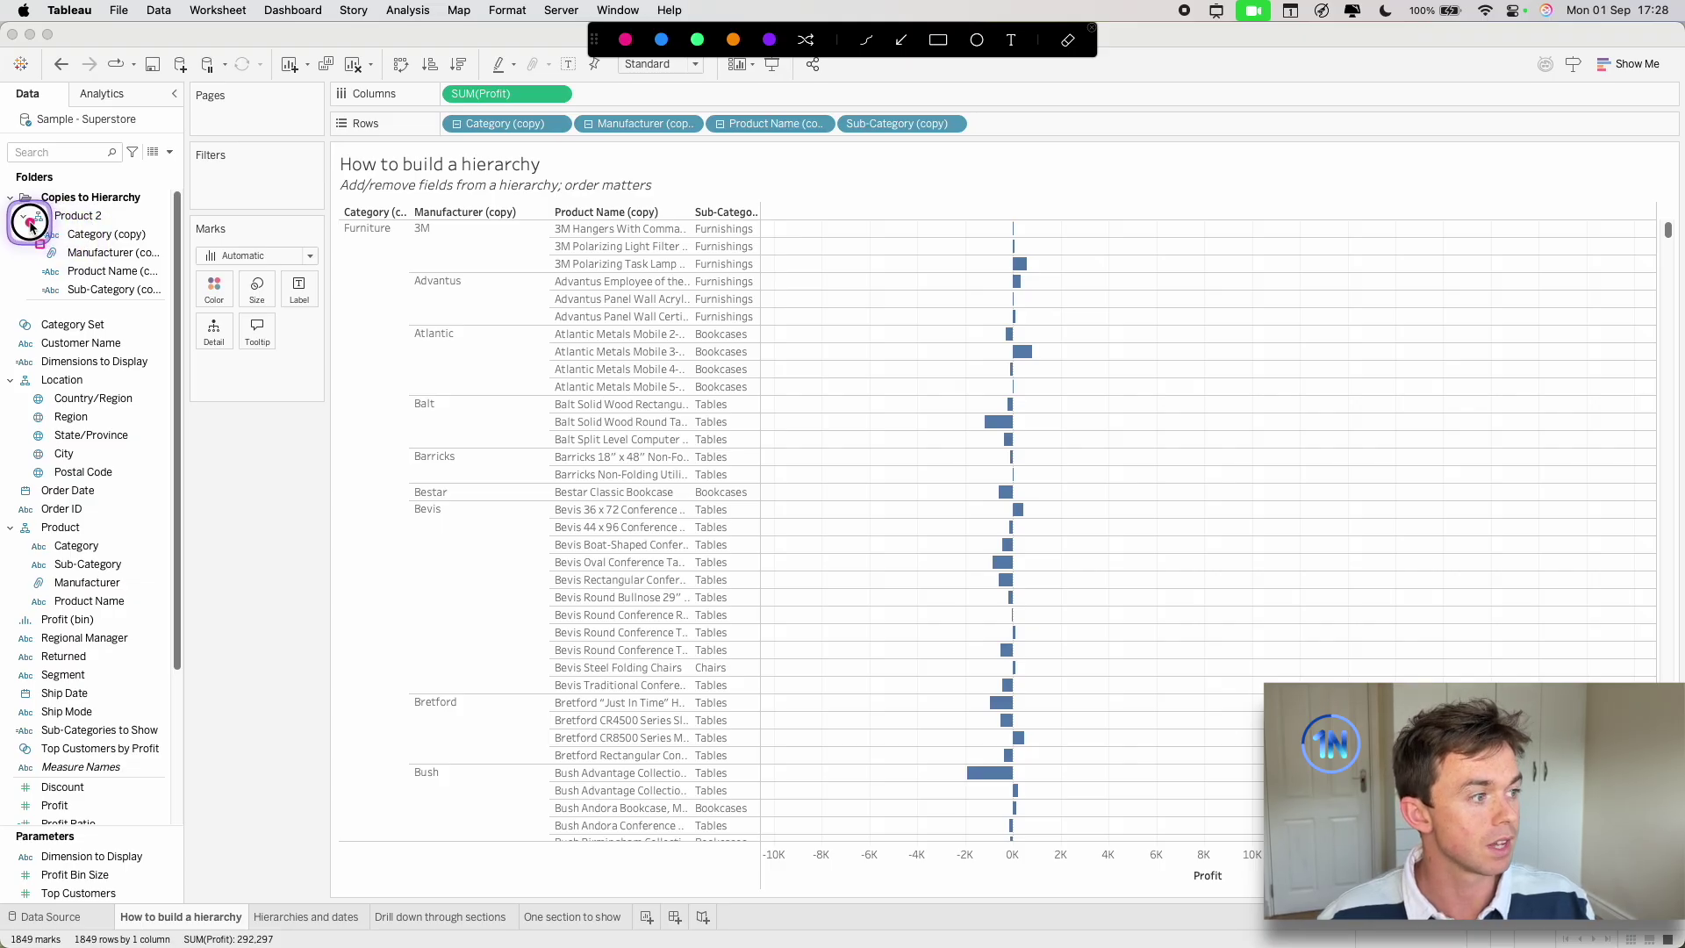
Move Sub-Category (copy) to the second level of Product 2 and collapse rows to Category (copy).
left_click_drag(29, 221, 181, 309)
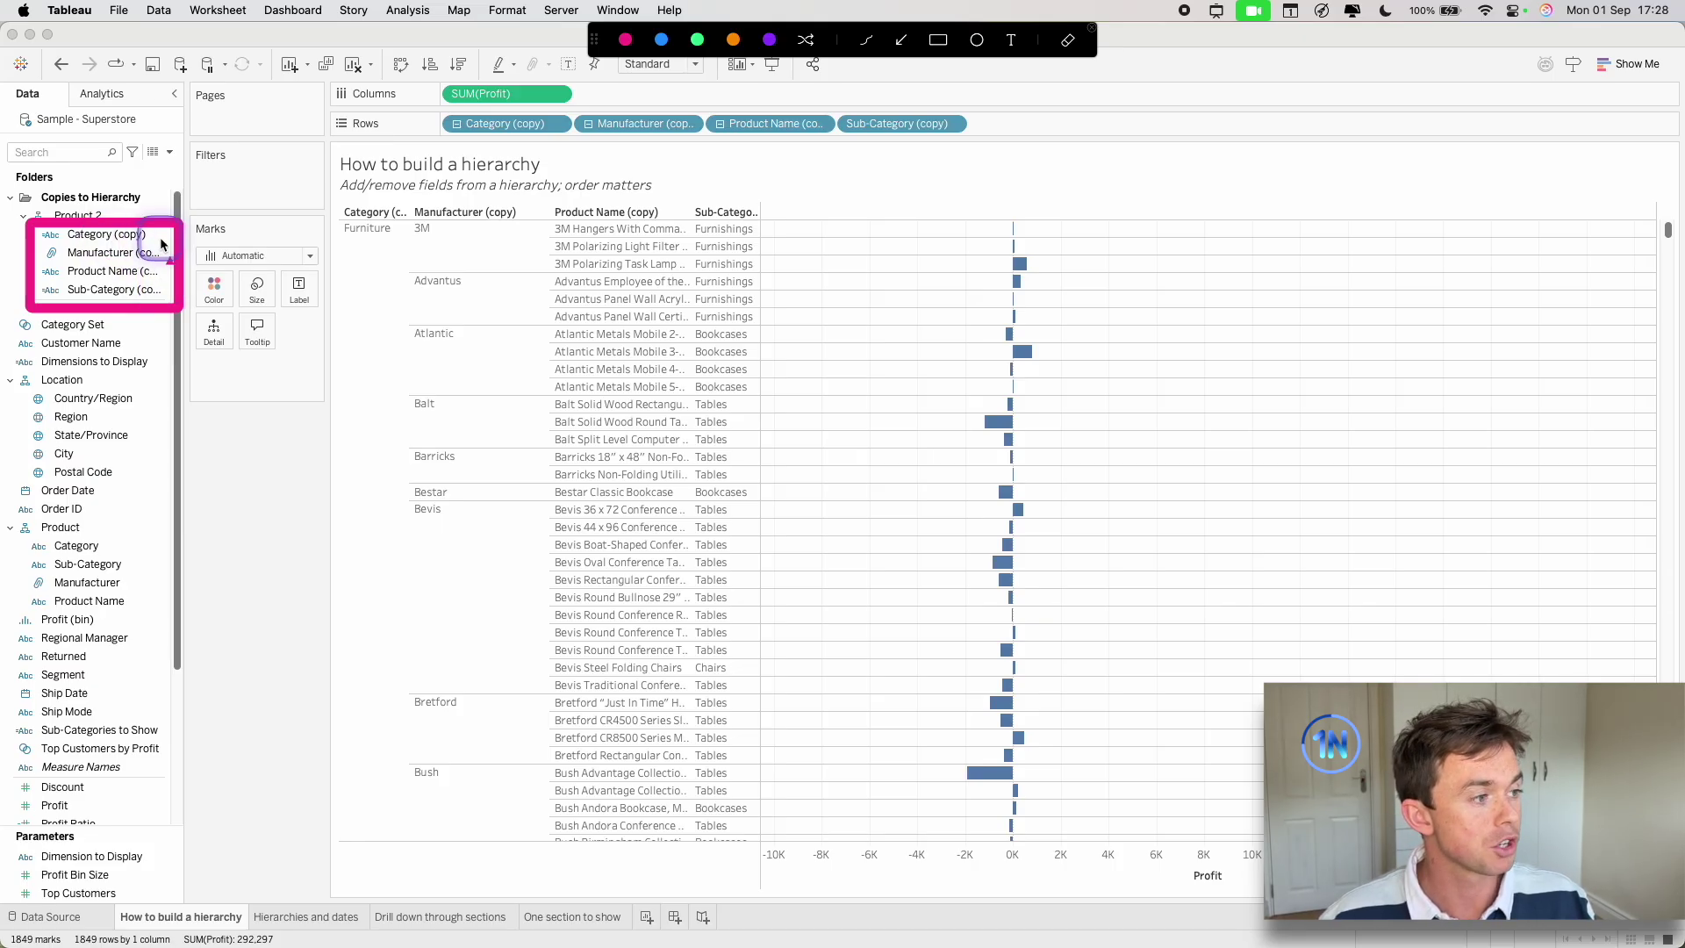
left_click_drag(189, 189, 189, 360)
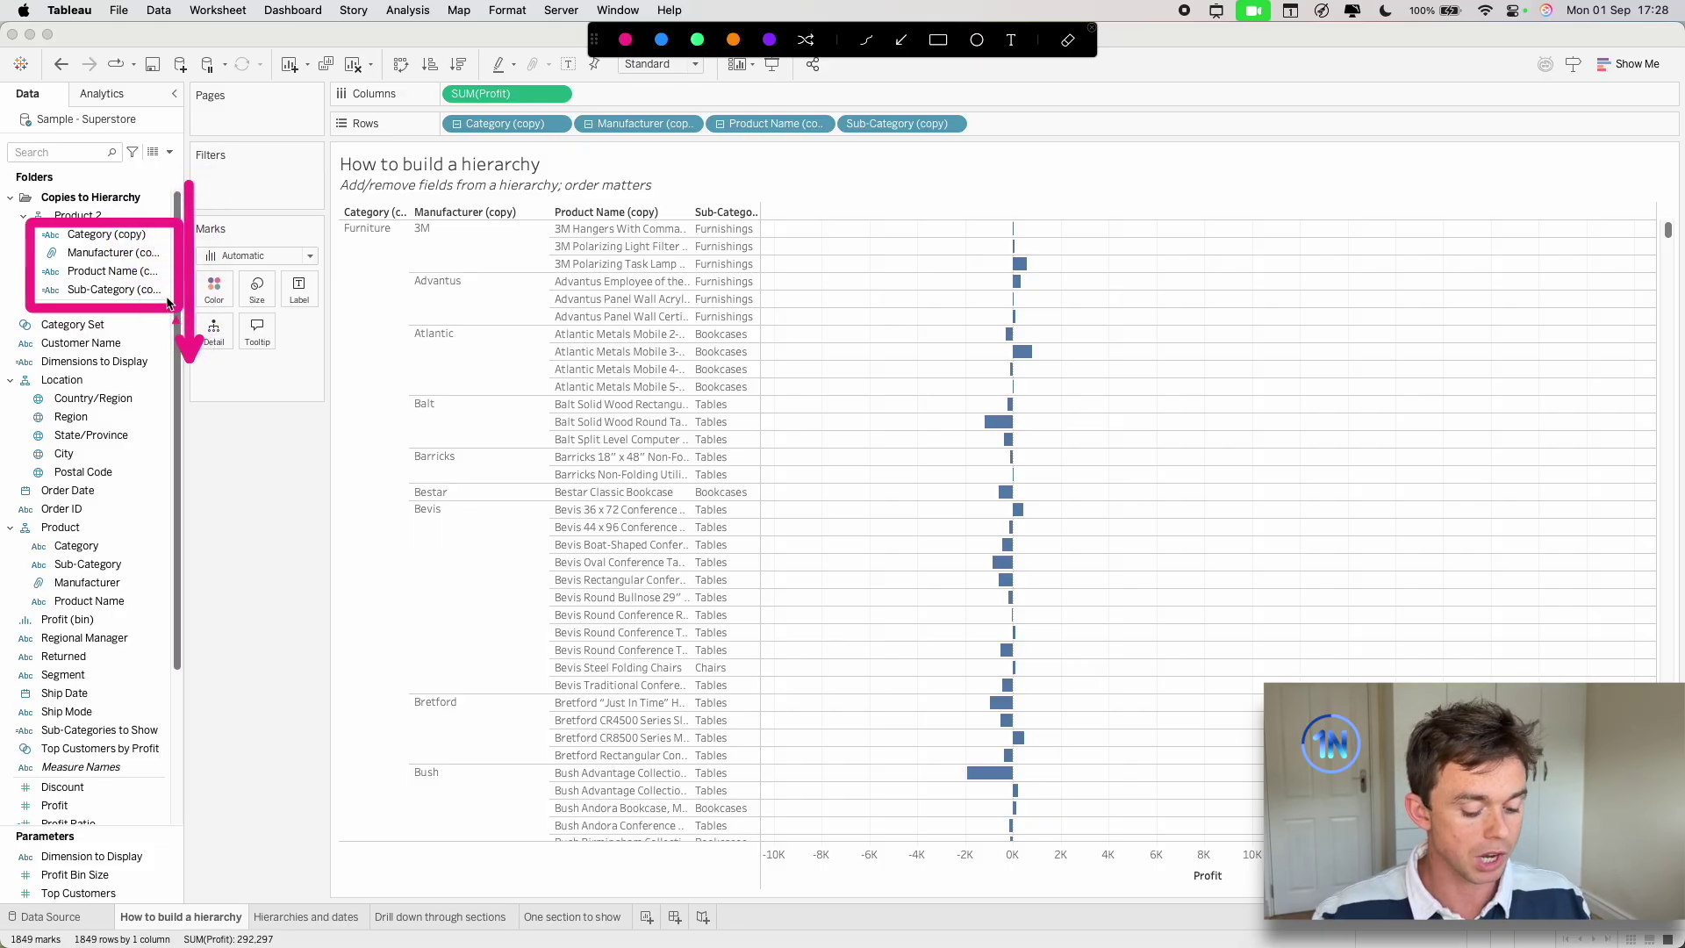
key("Escape")
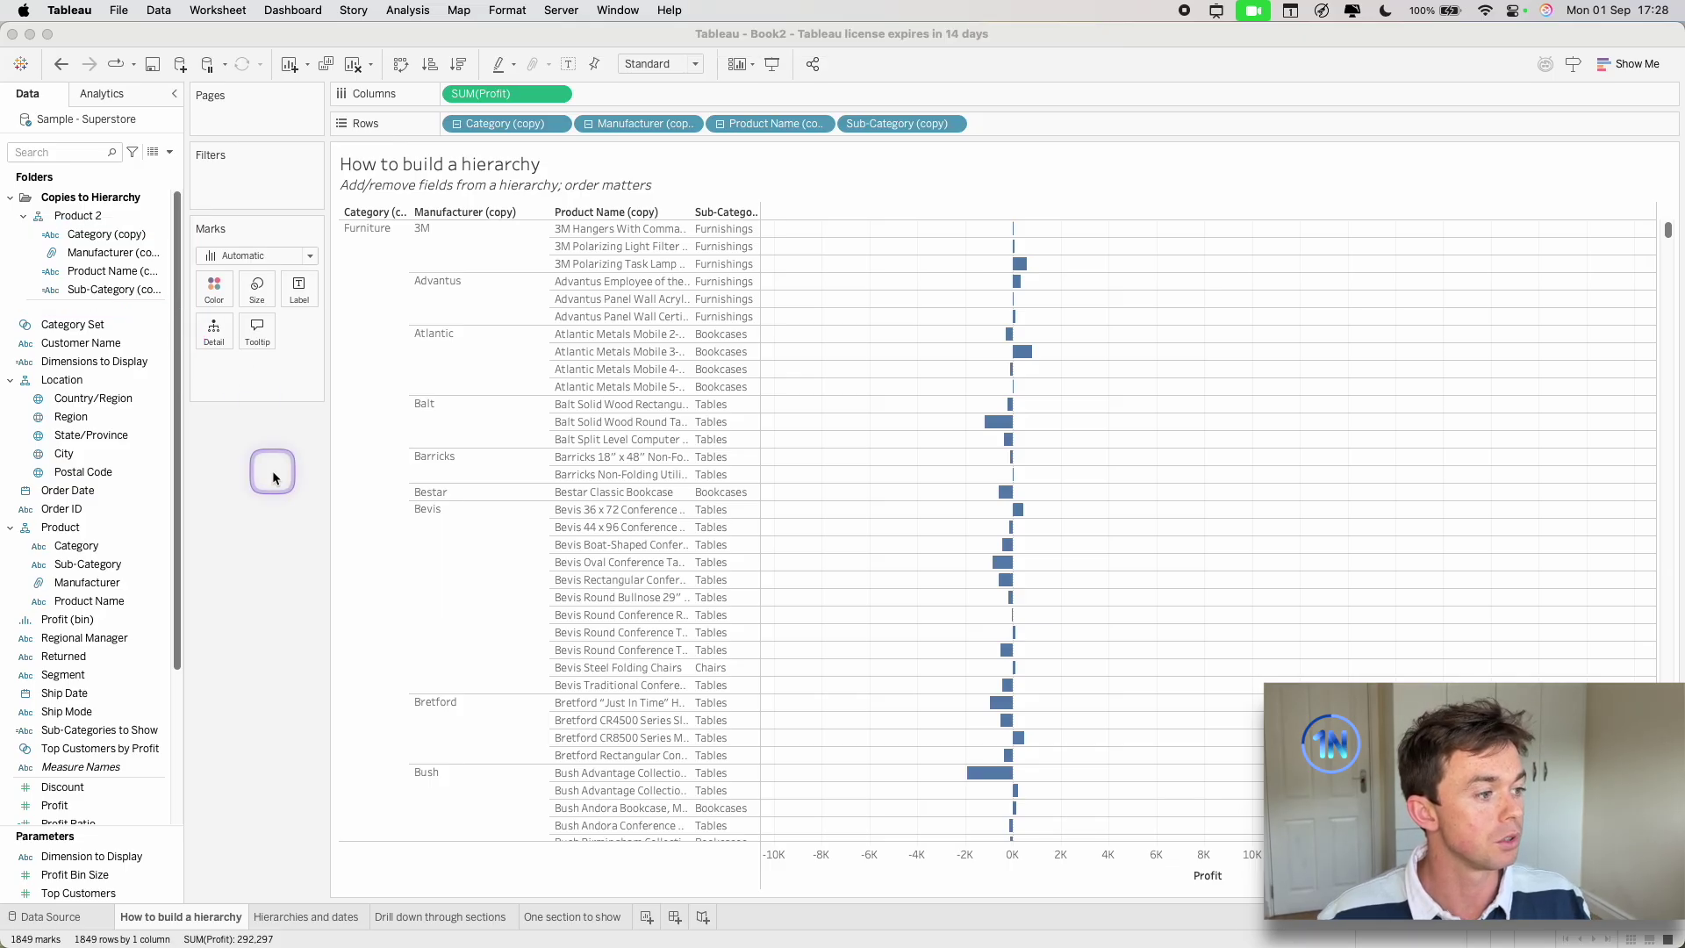
left_click_drag(114, 289, 130, 249)
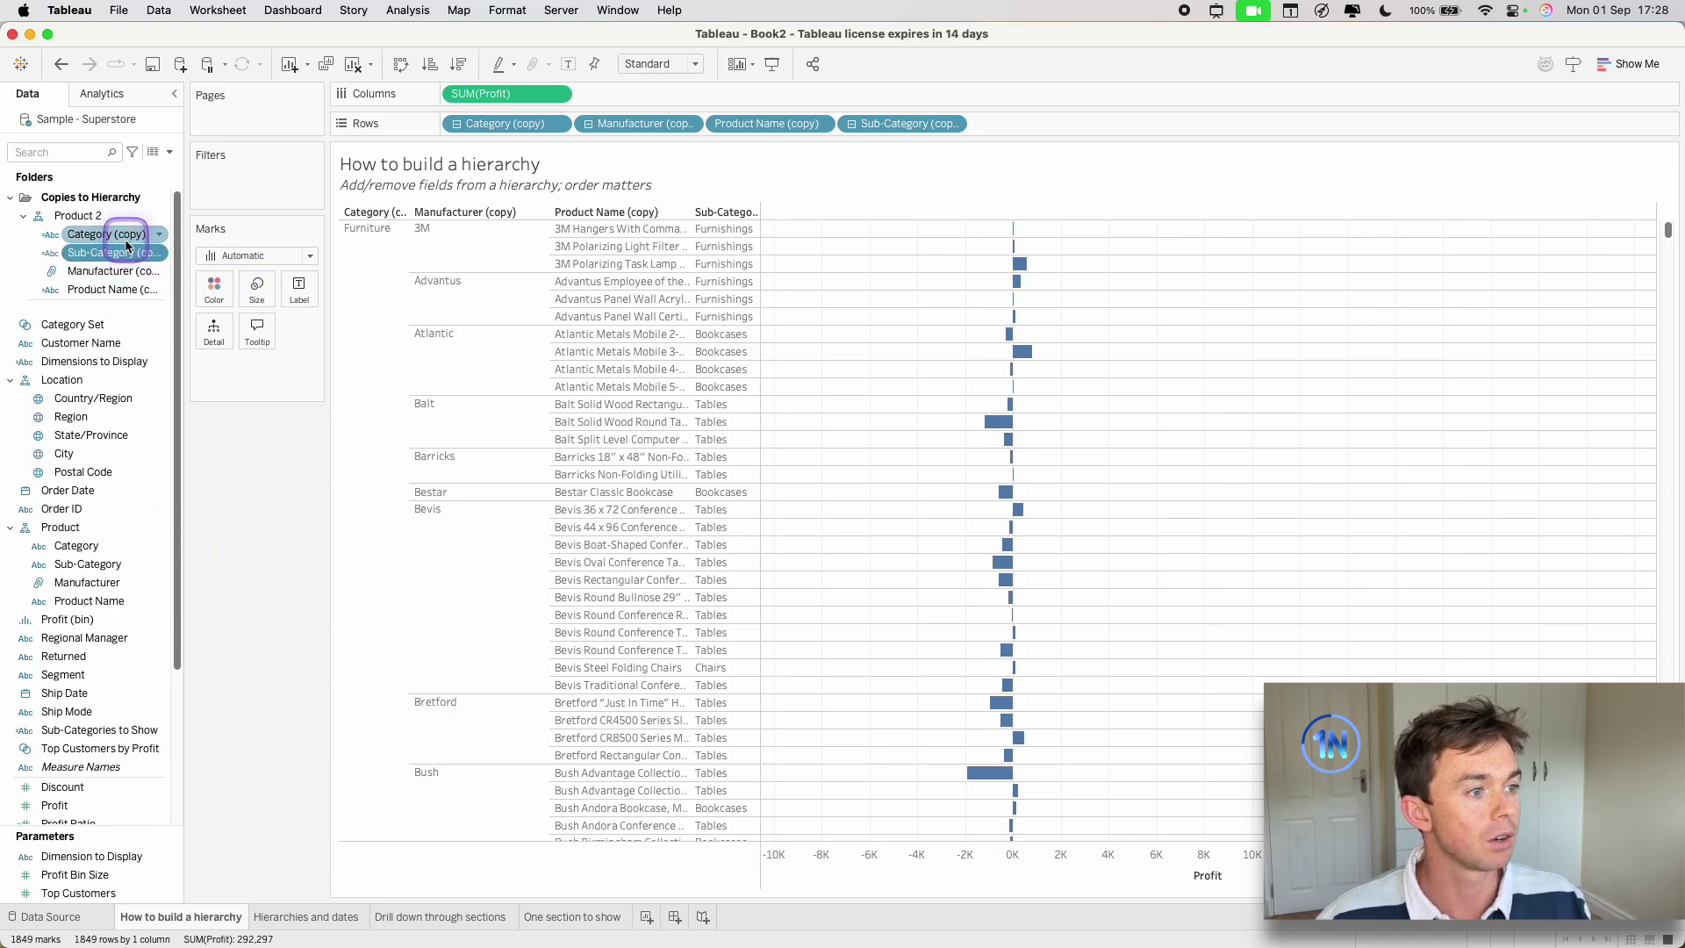
left_click(457, 124)
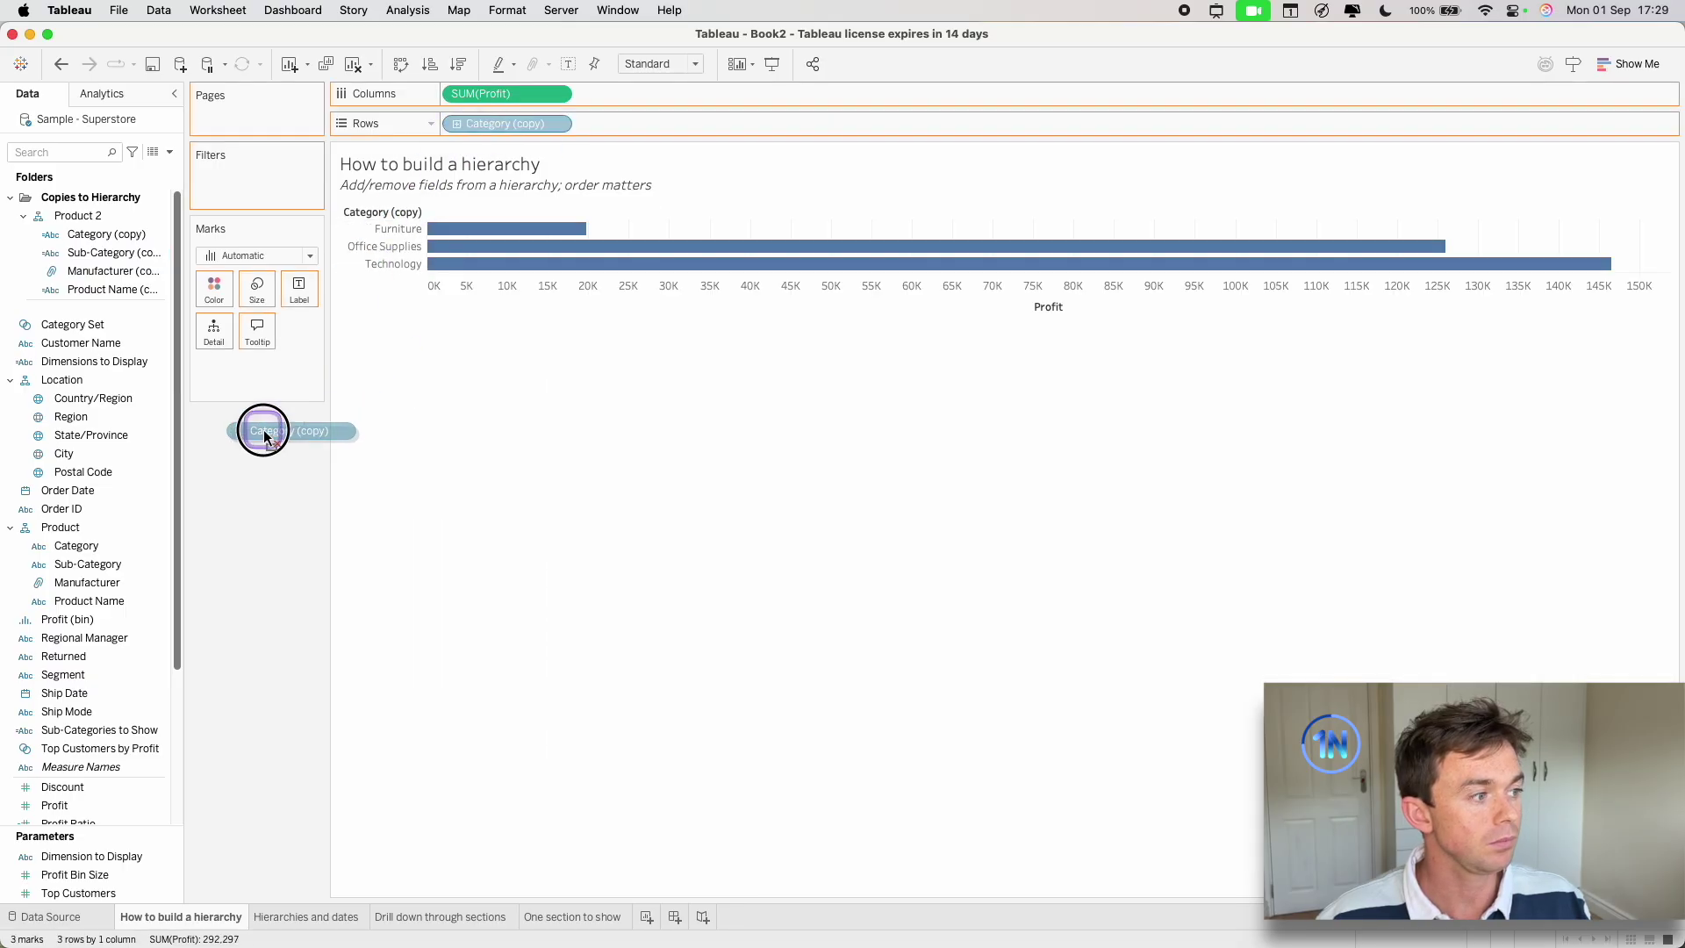
Re-add Category (copy) to Rows, drill to product names, collapse, then go to Hierarchies and dates.
left_click_drag(264, 437, 259, 421)
left_click_drag(106, 234, 456, 125)
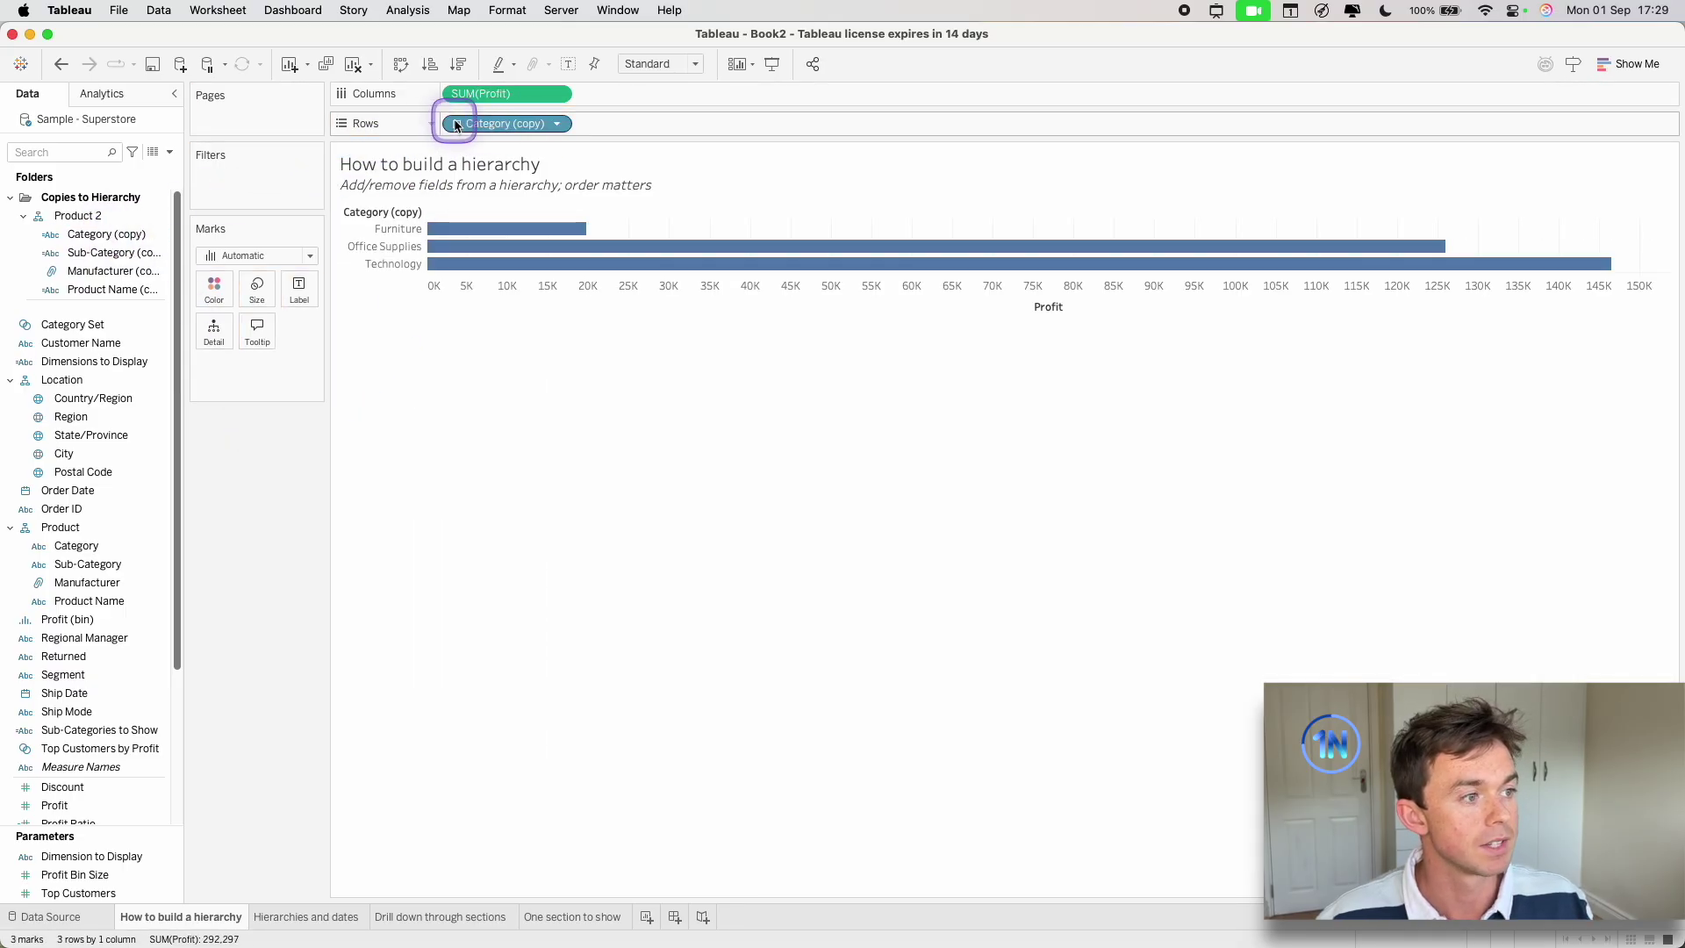
left_click(456, 123)
left_click(590, 124)
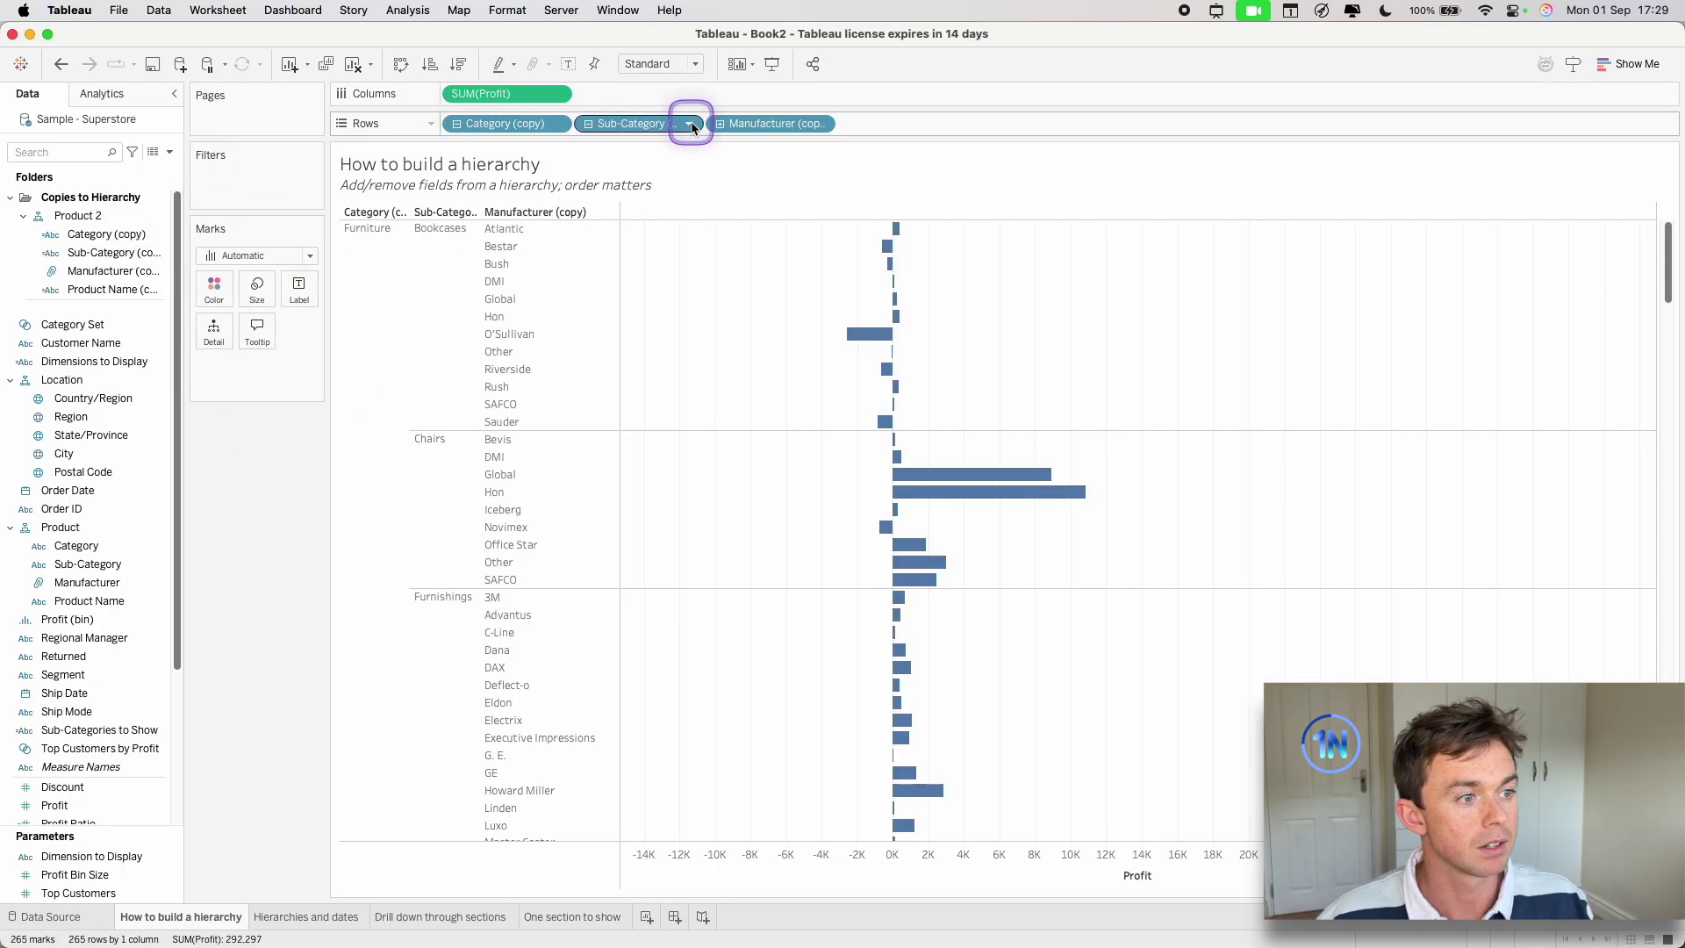
left_click(720, 124)
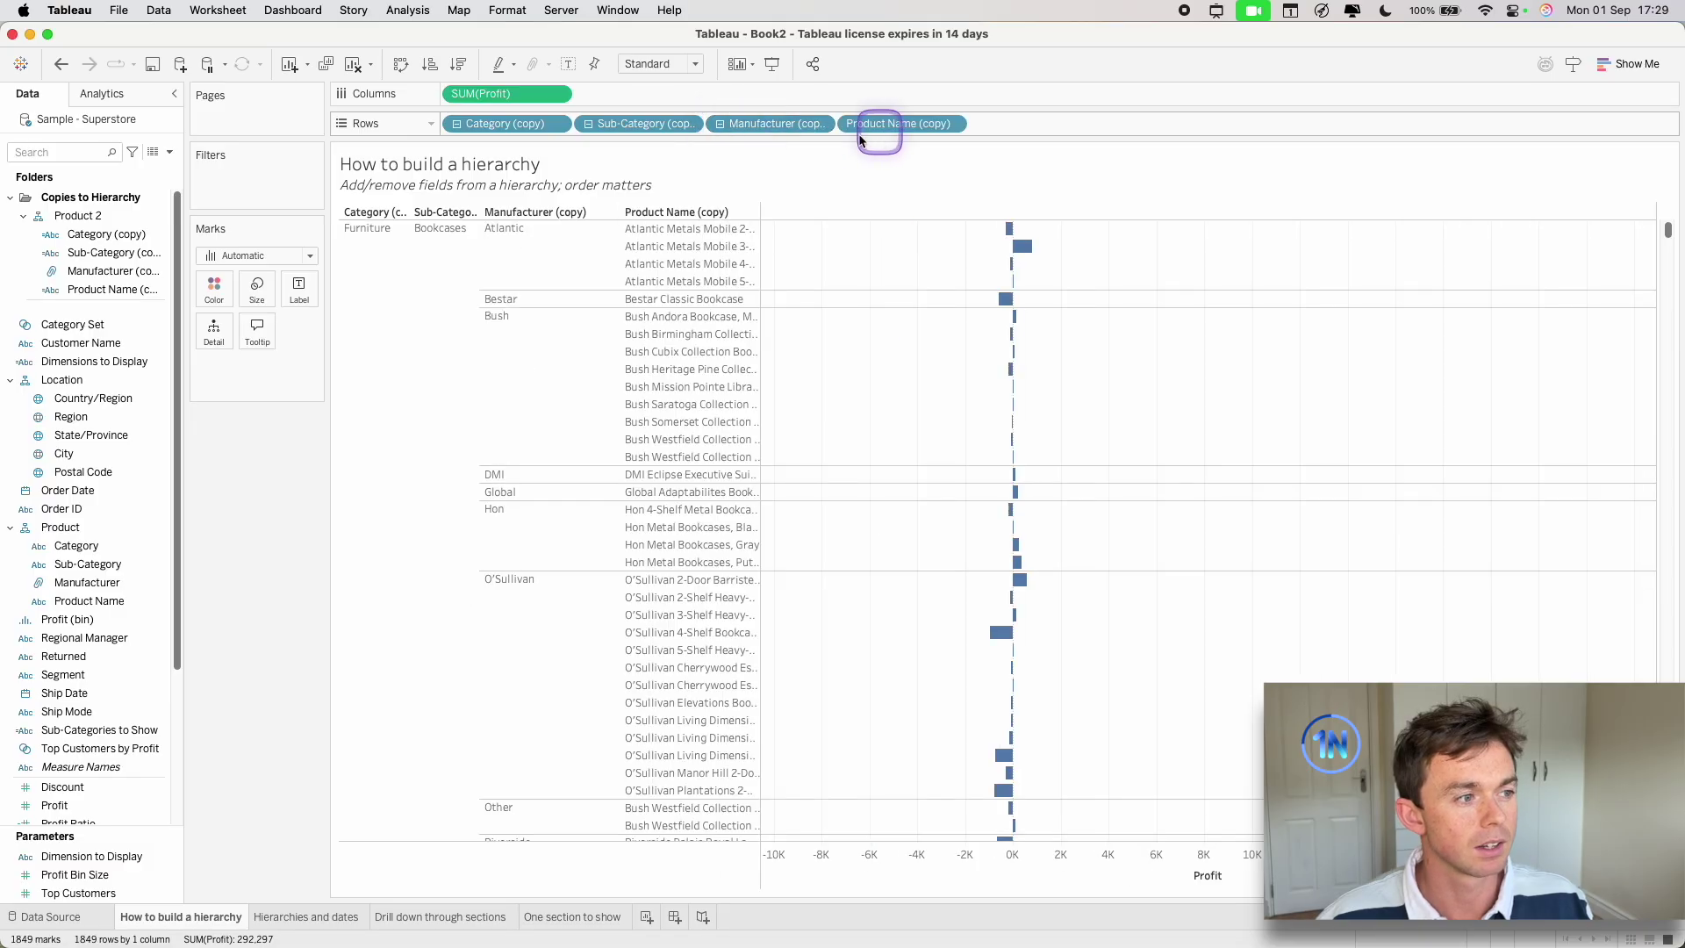
left_click(456, 124)
left_click(331, 916)
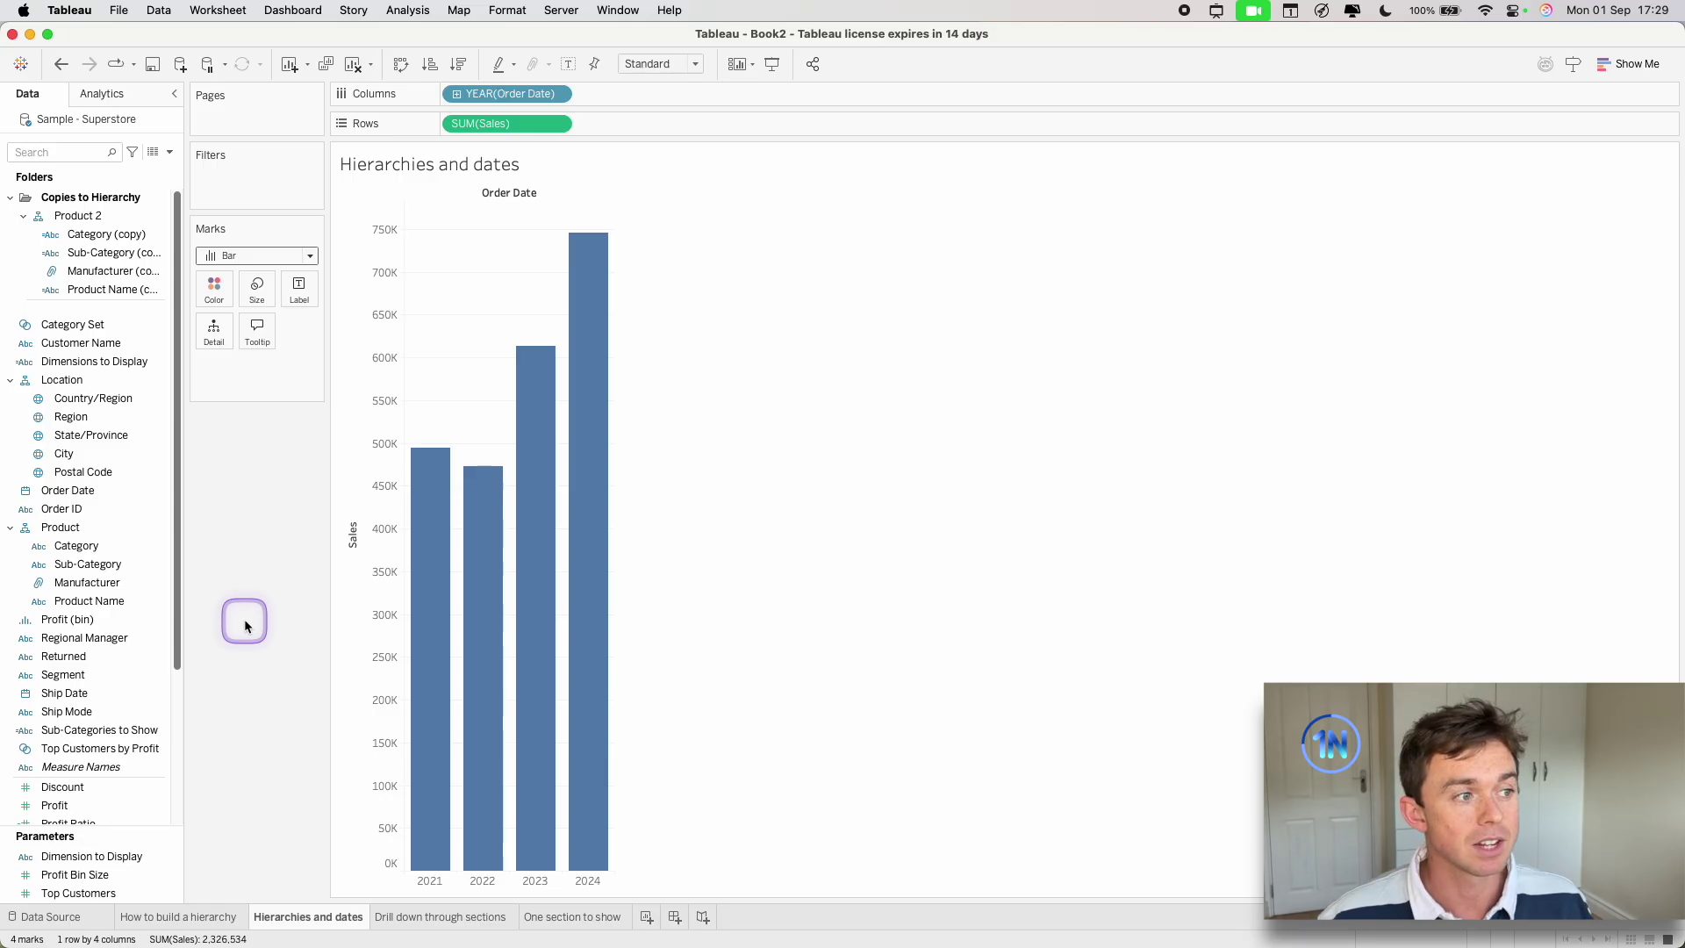
Check the data type choices for Order Date and leave it unchanged.
scroll(124, 446, "down", 2)
left_click(124, 452)
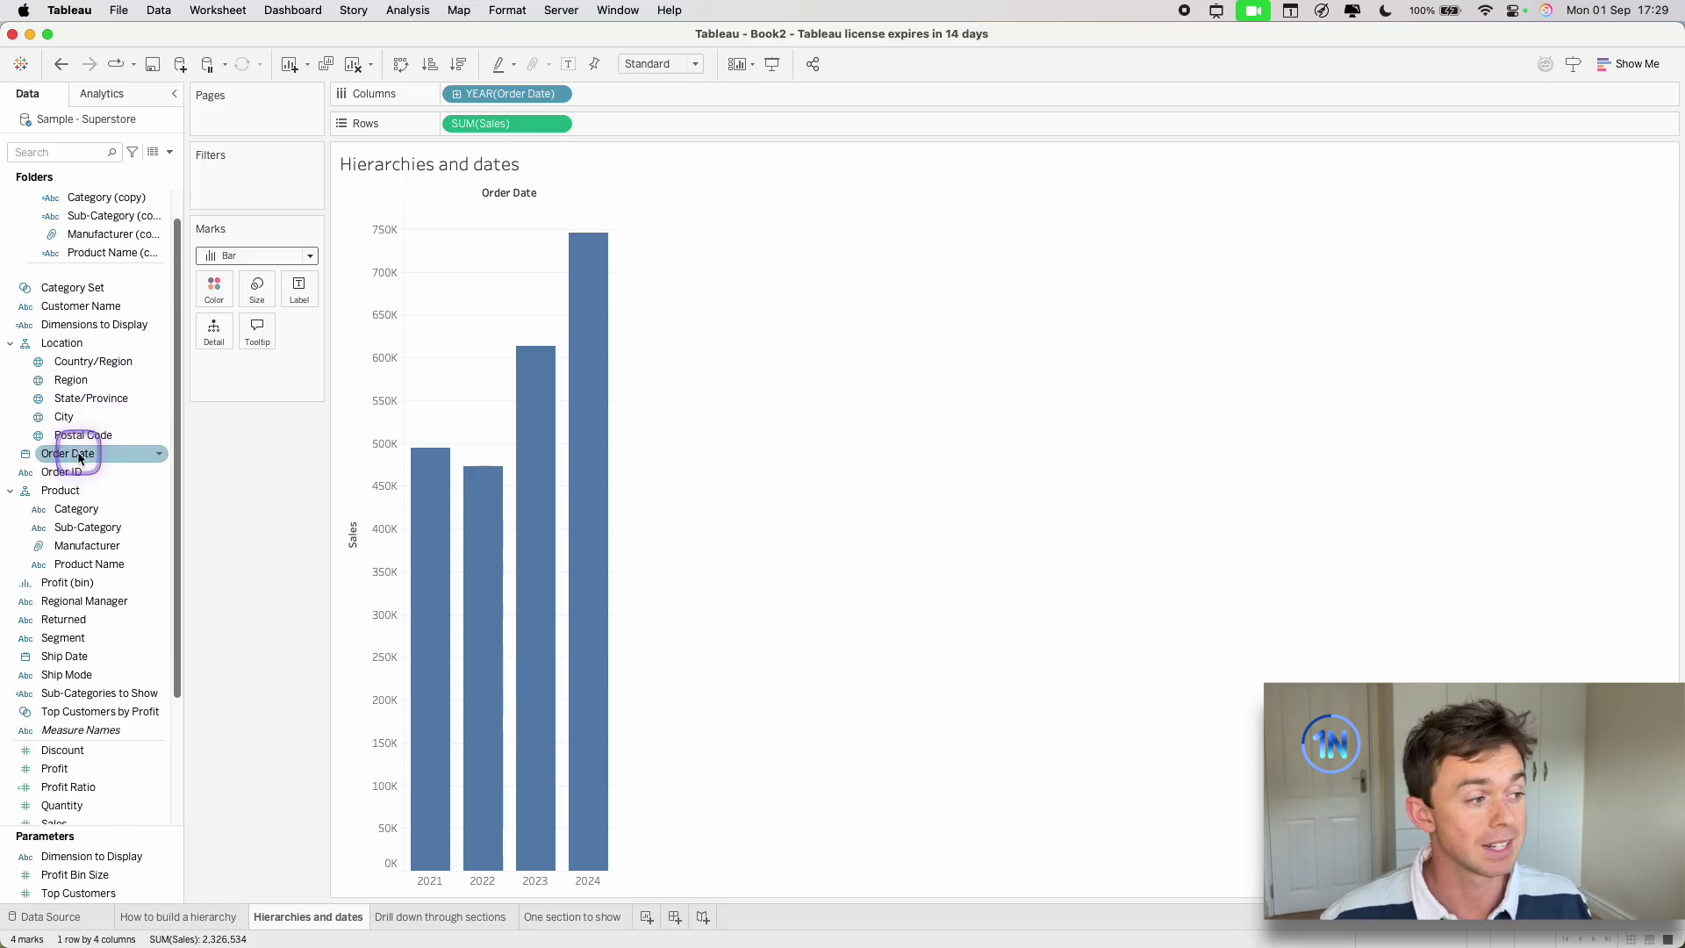
left_click(26, 455)
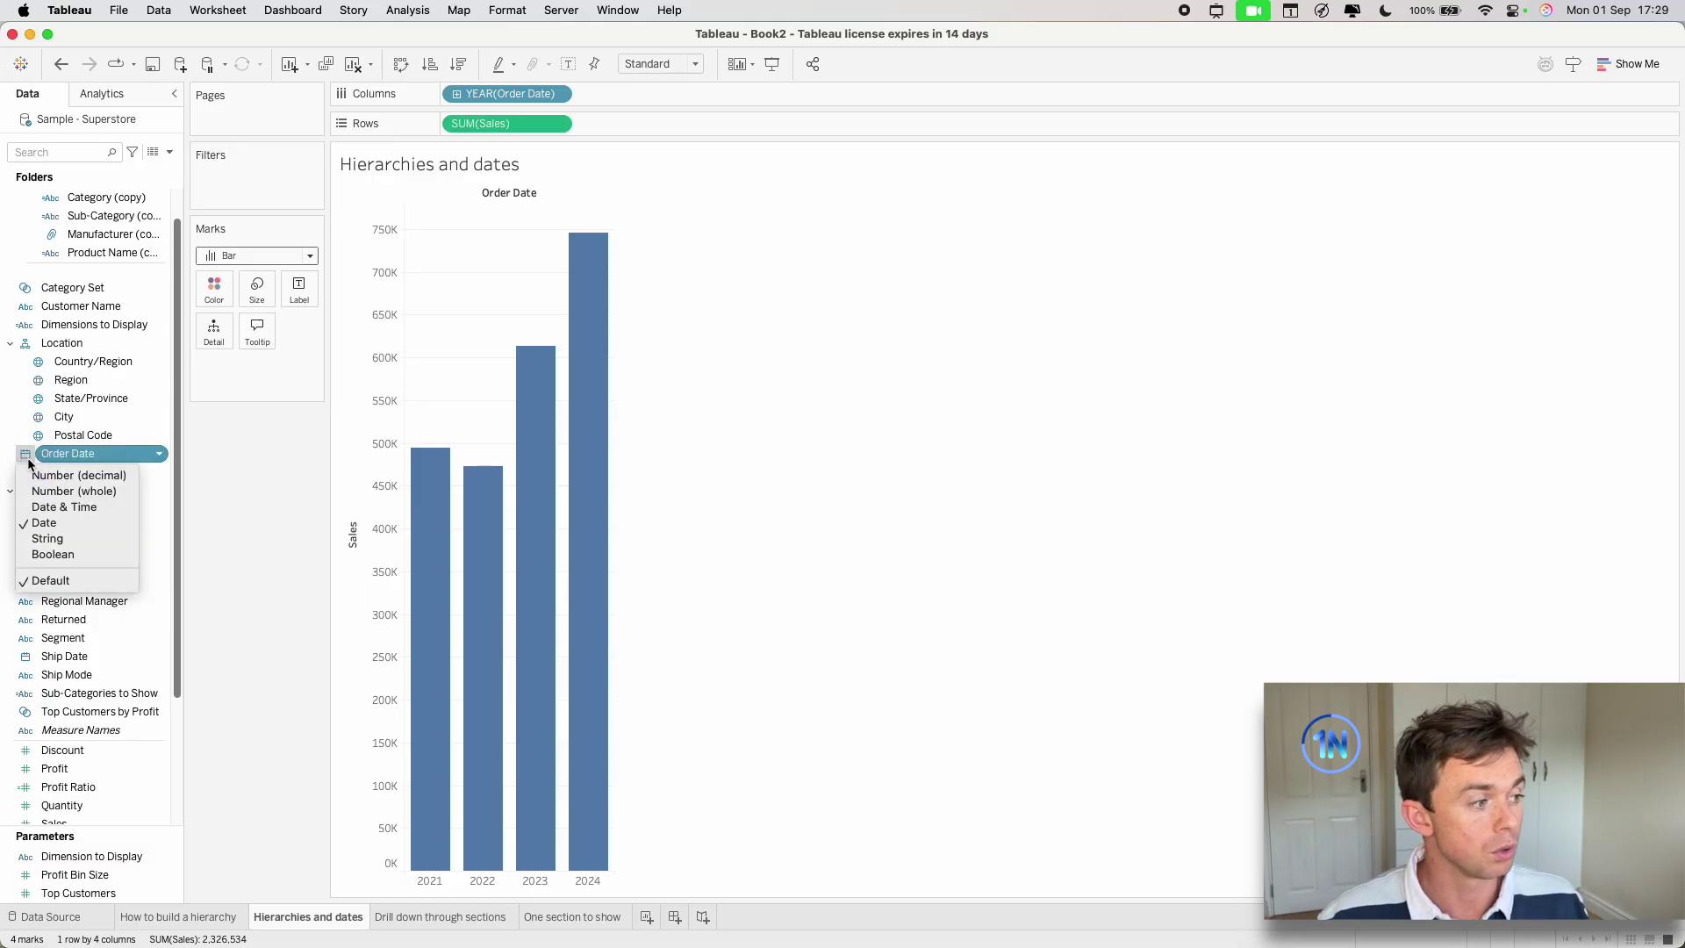
left_click(207, 463)
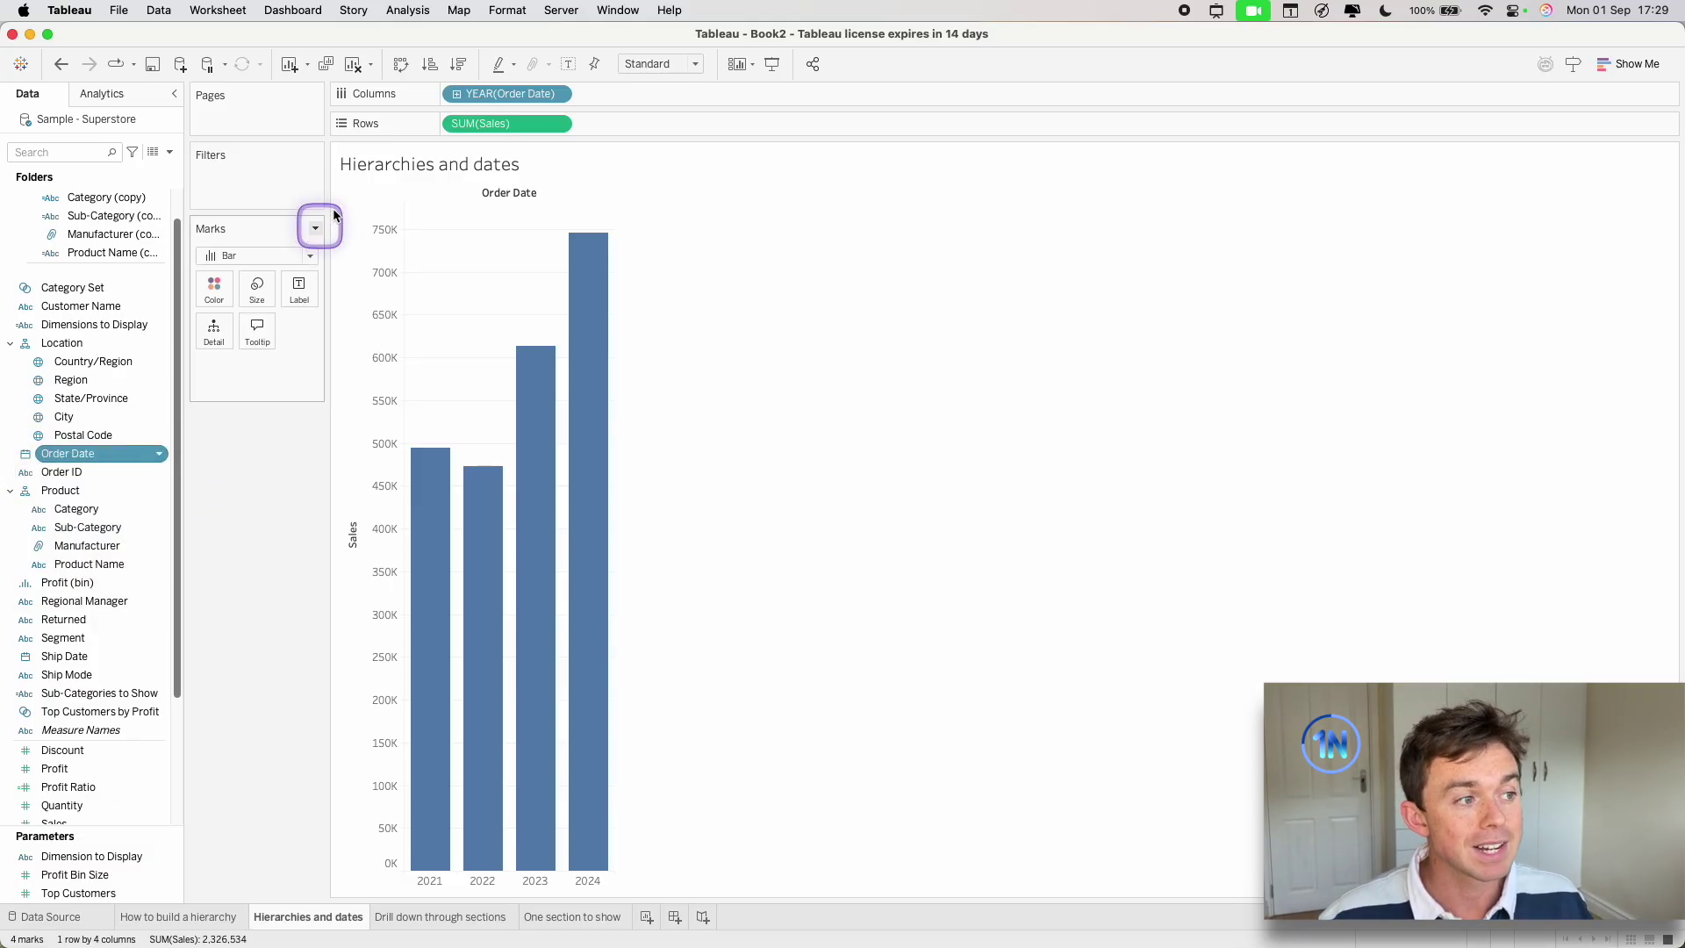
Drill the Order Date bars from years to quarters, months and days, then collapse to years.
left_click(518, 98)
left_click(456, 94)
left_click(588, 97)
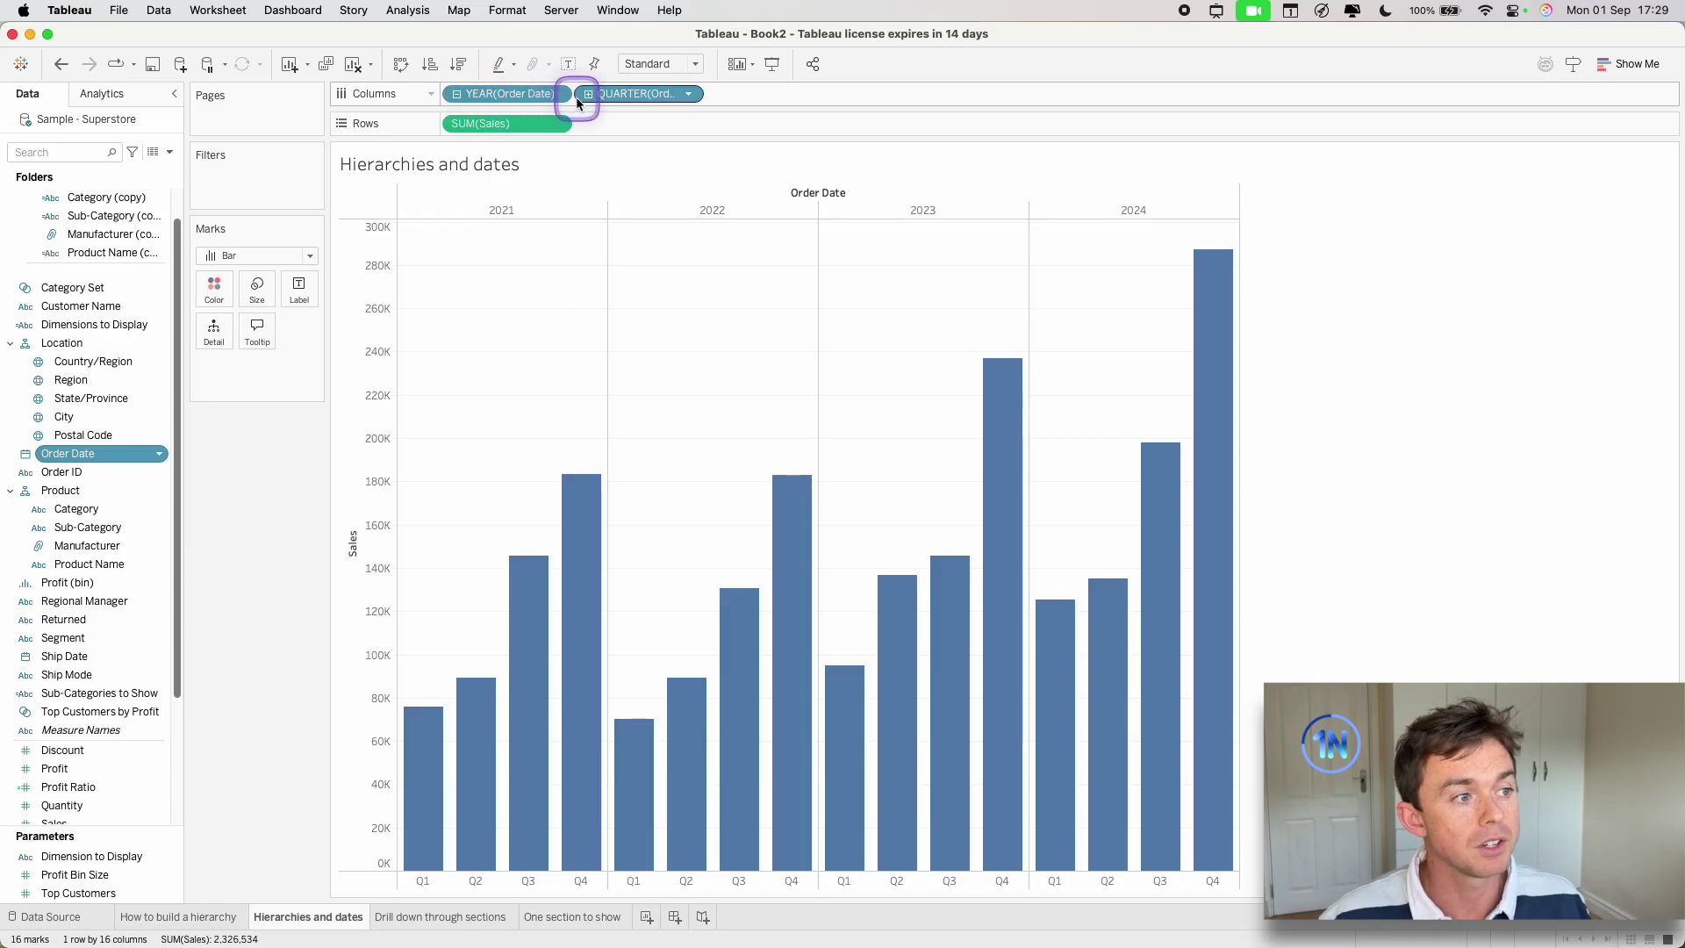
left_click(719, 95)
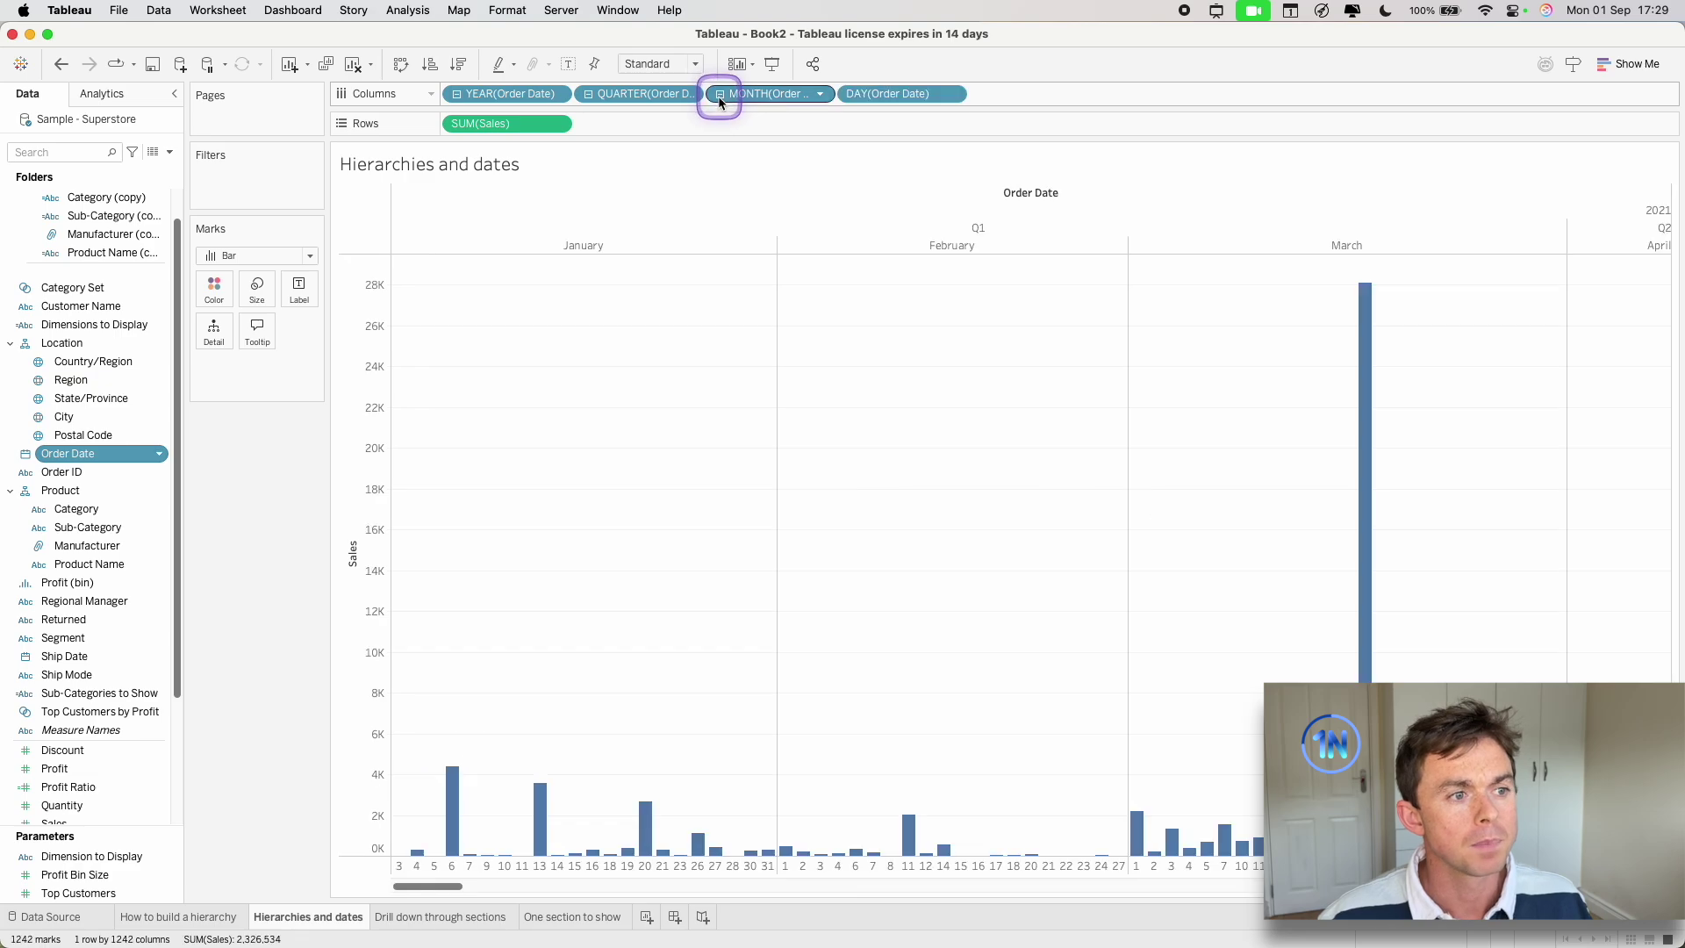
left_click(494, 102)
left_click(456, 93)
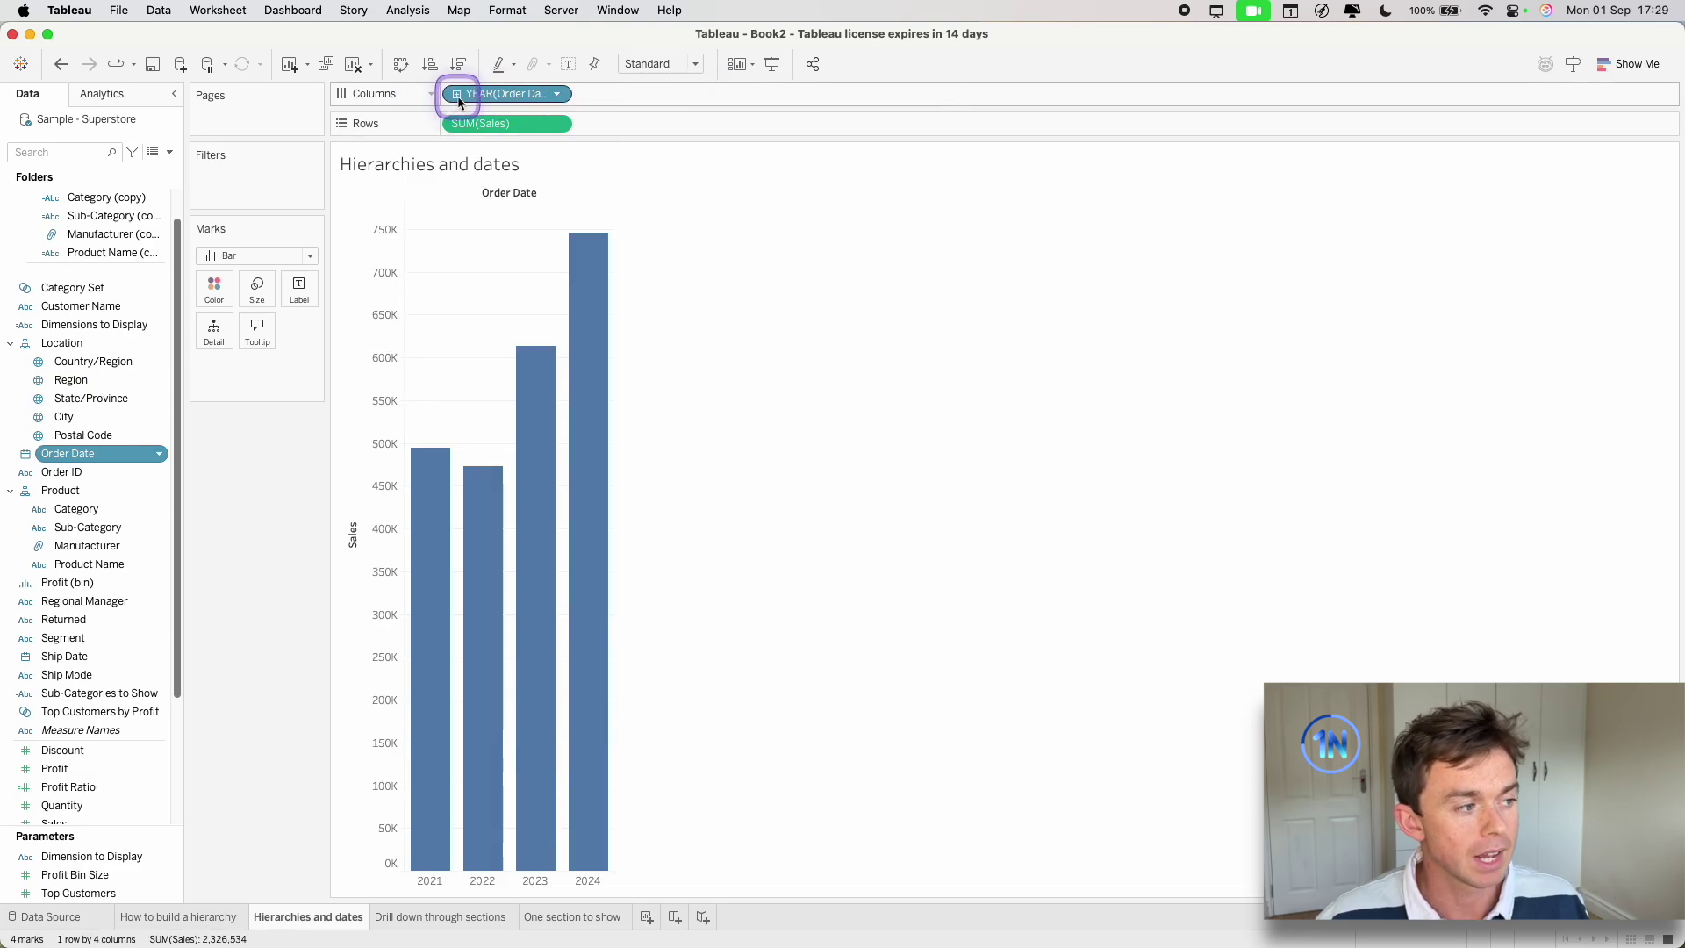
Put Order Date on Columns at year level, drill down to days, and collapse back to years.
left_click(84, 454)
mouse_move(85, 454)
left_mouse_down()
mouse_move(124, 331)
mouse_move(109, 411)
mouse_move(71, 376)
mouse_move(118, 434)
mouse_move(106, 344)
mouse_move(105, 499)
mouse_move(66, 458)
left_mouse_up()
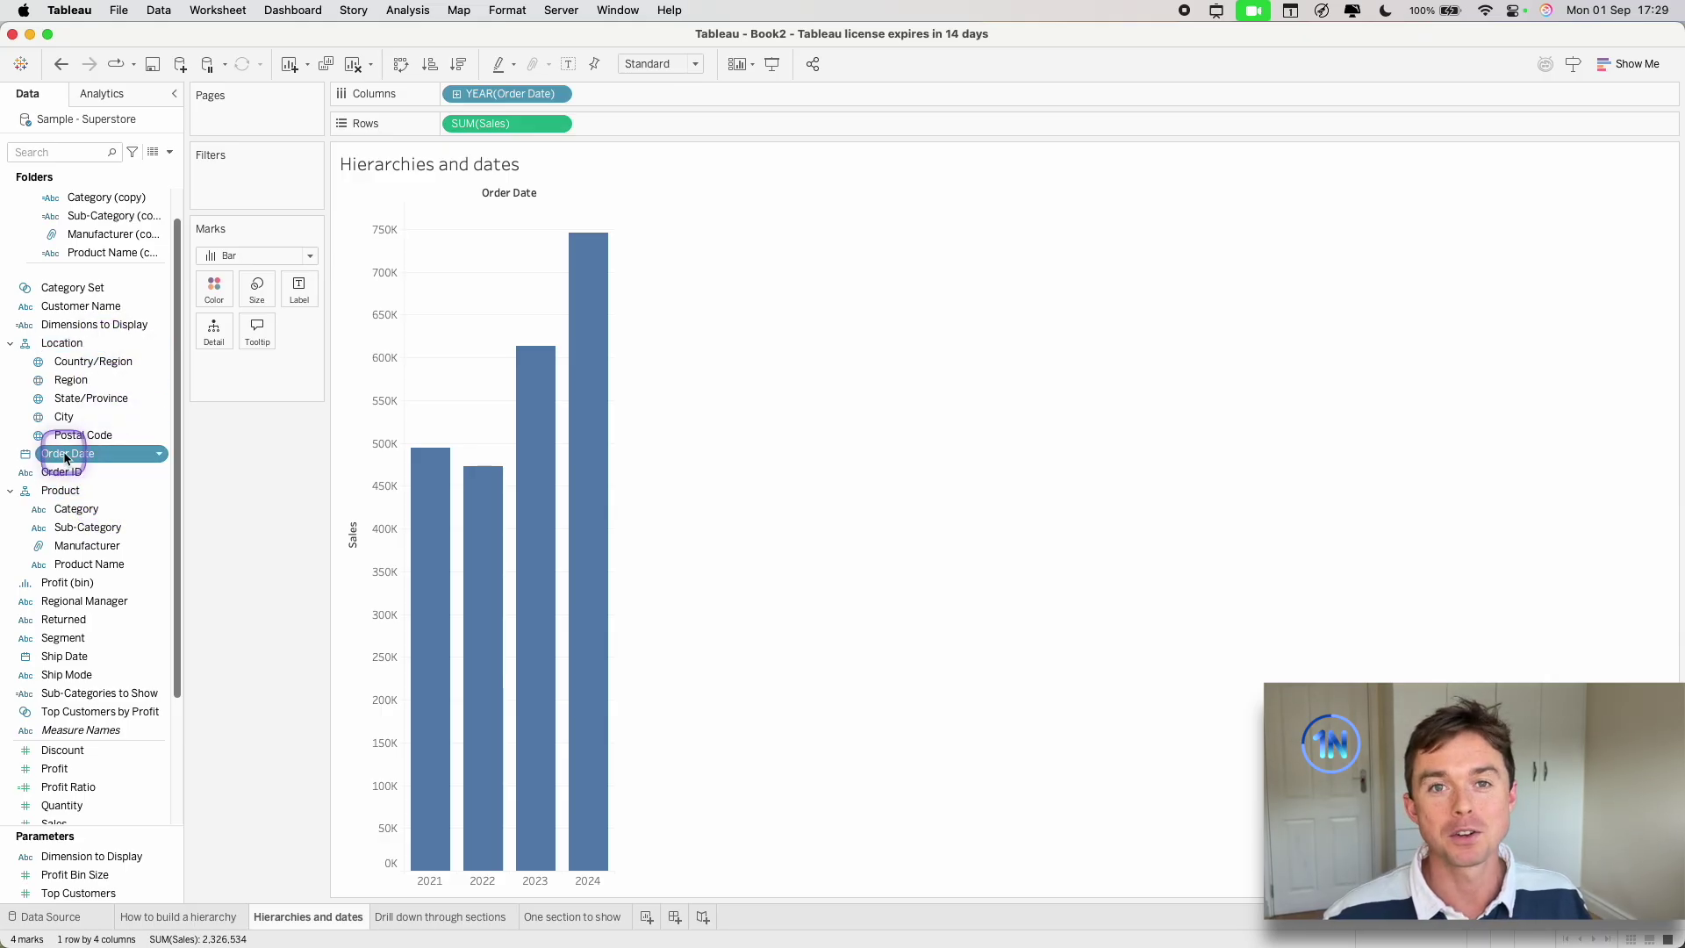
left_click_drag(66, 457, 66, 457)
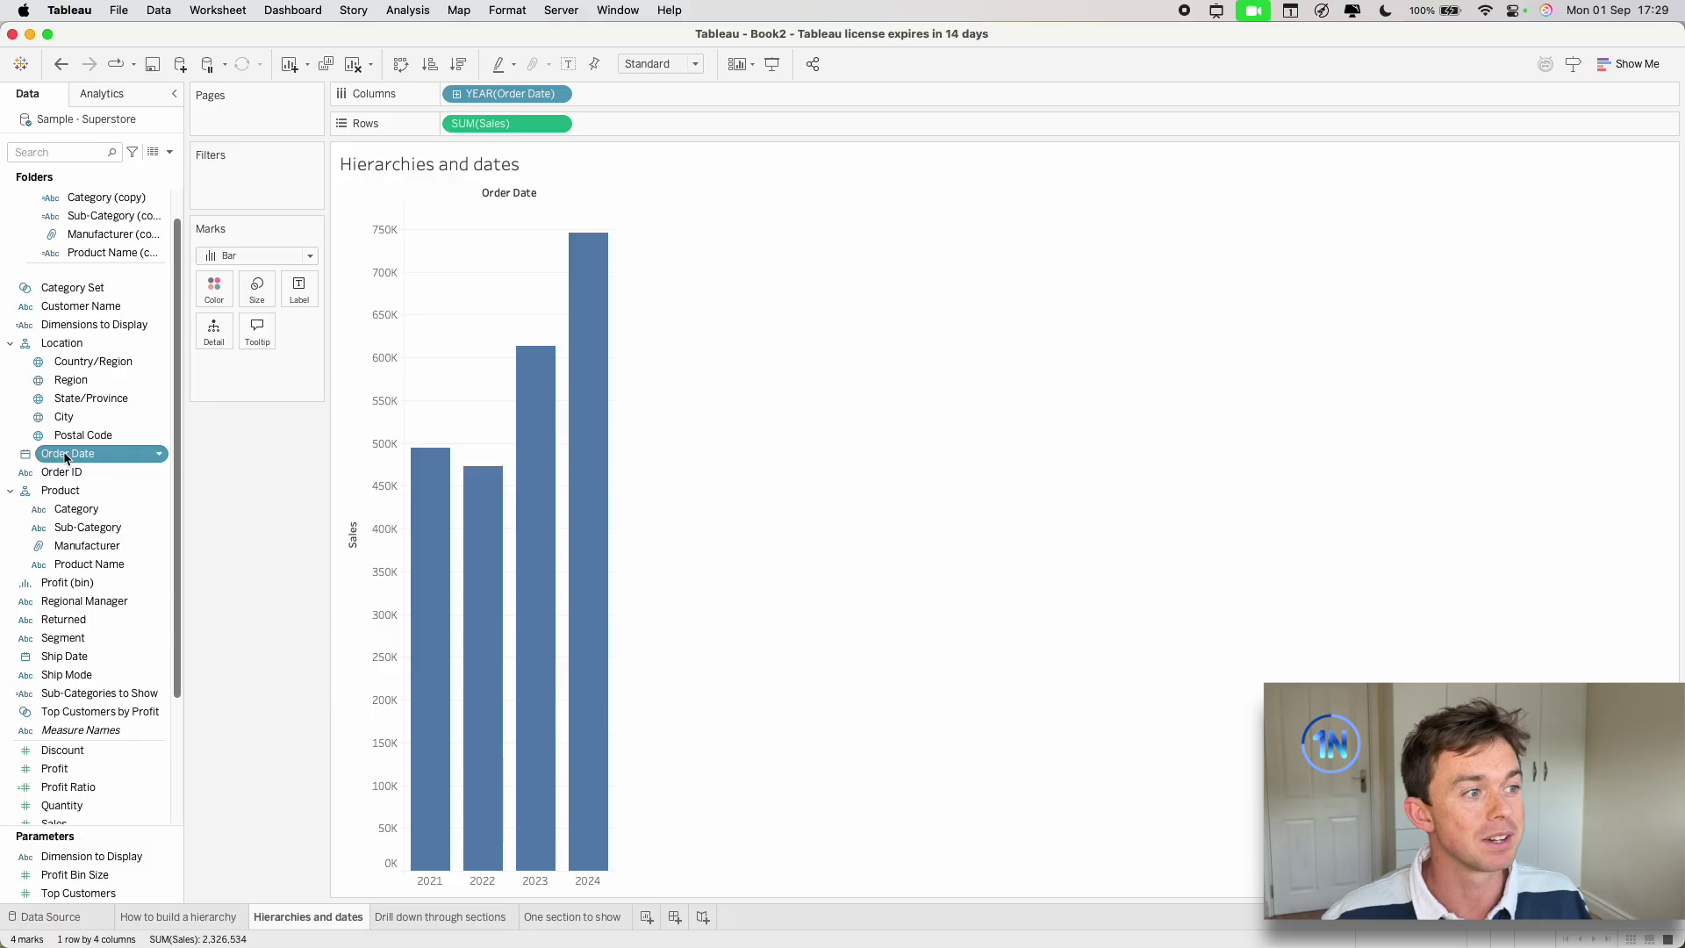
left_click_drag(66, 457, 459, 103)
left_click(458, 102)
left_click(588, 94)
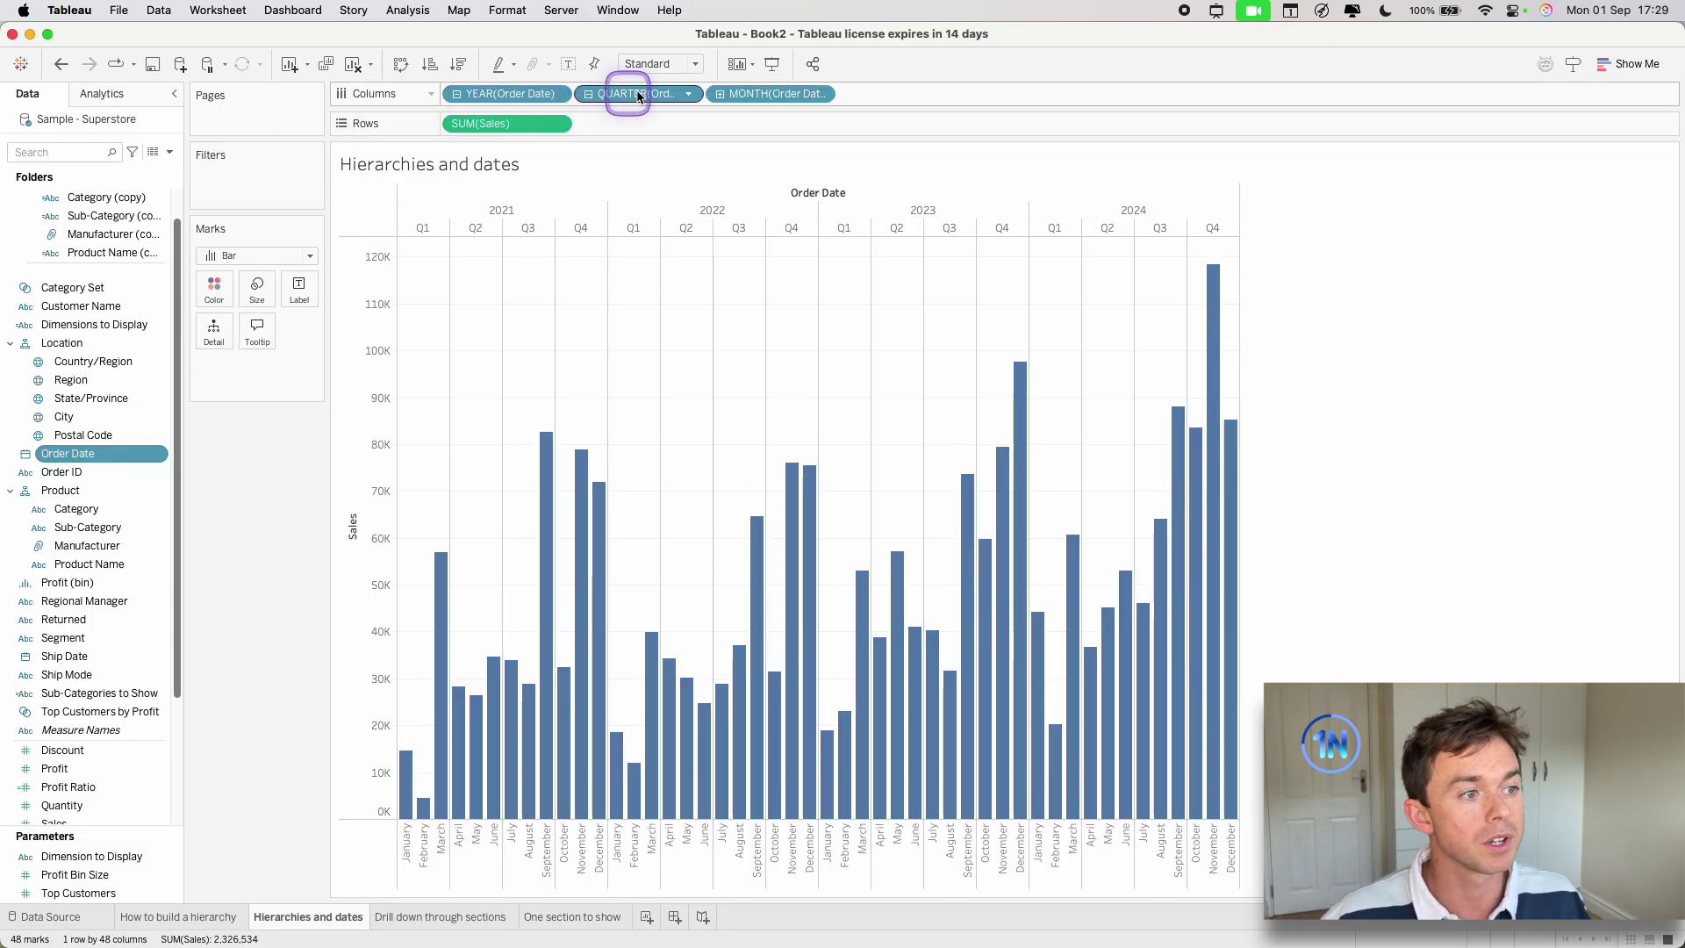
left_click(719, 96)
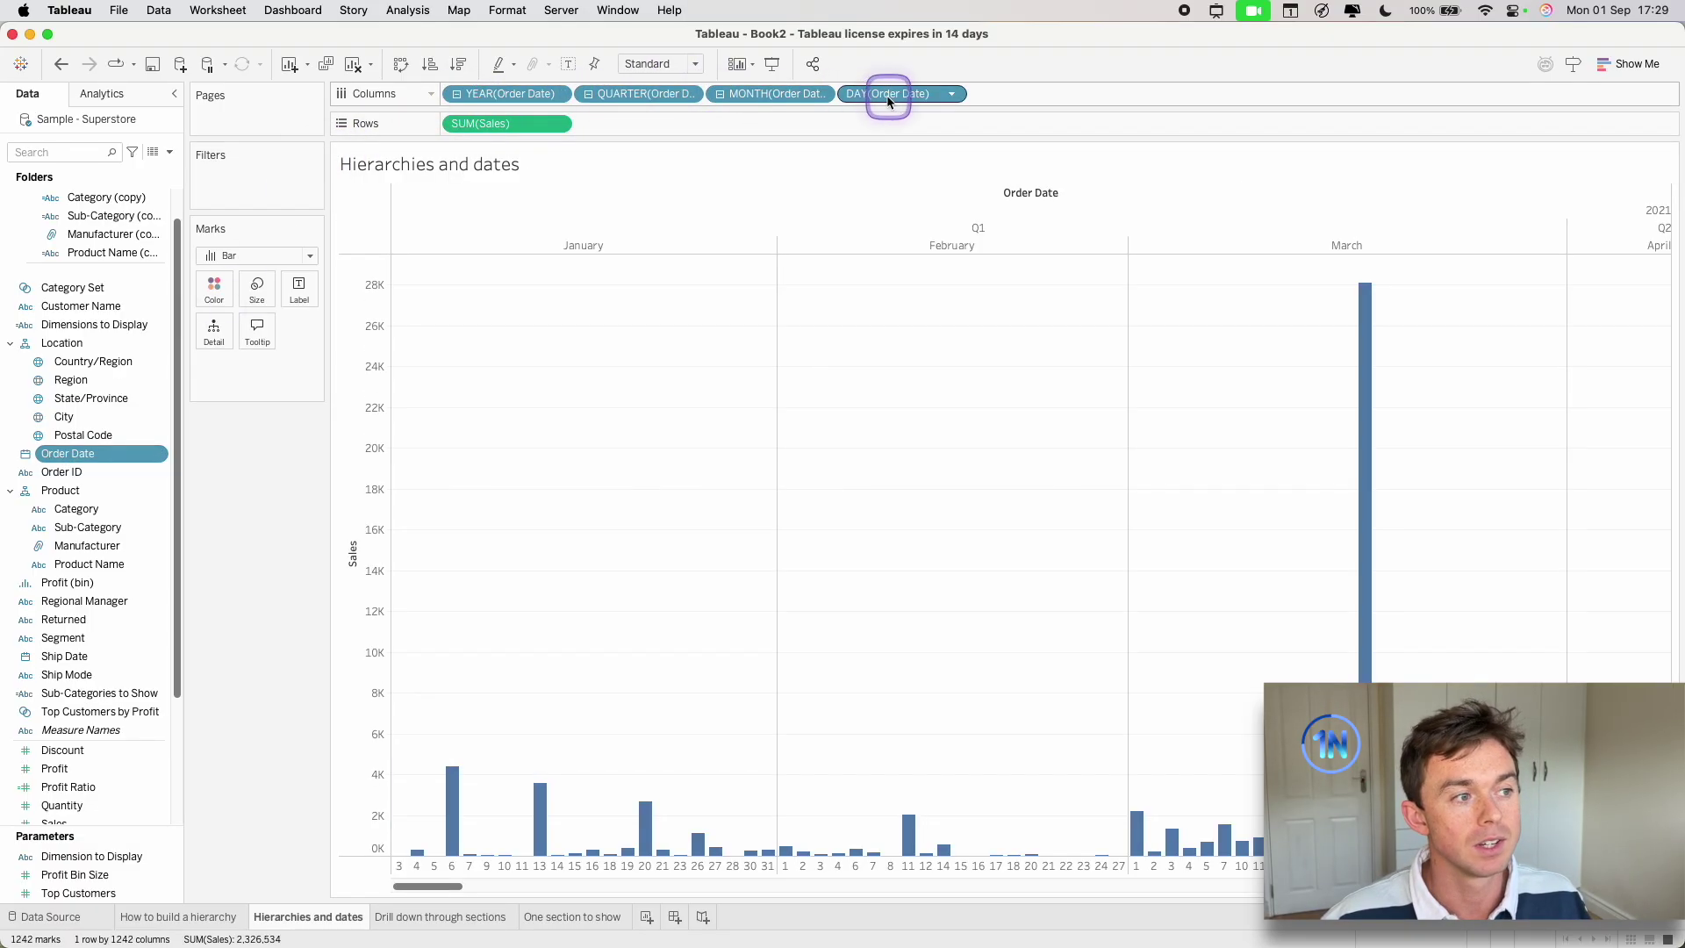
left_click(458, 100)
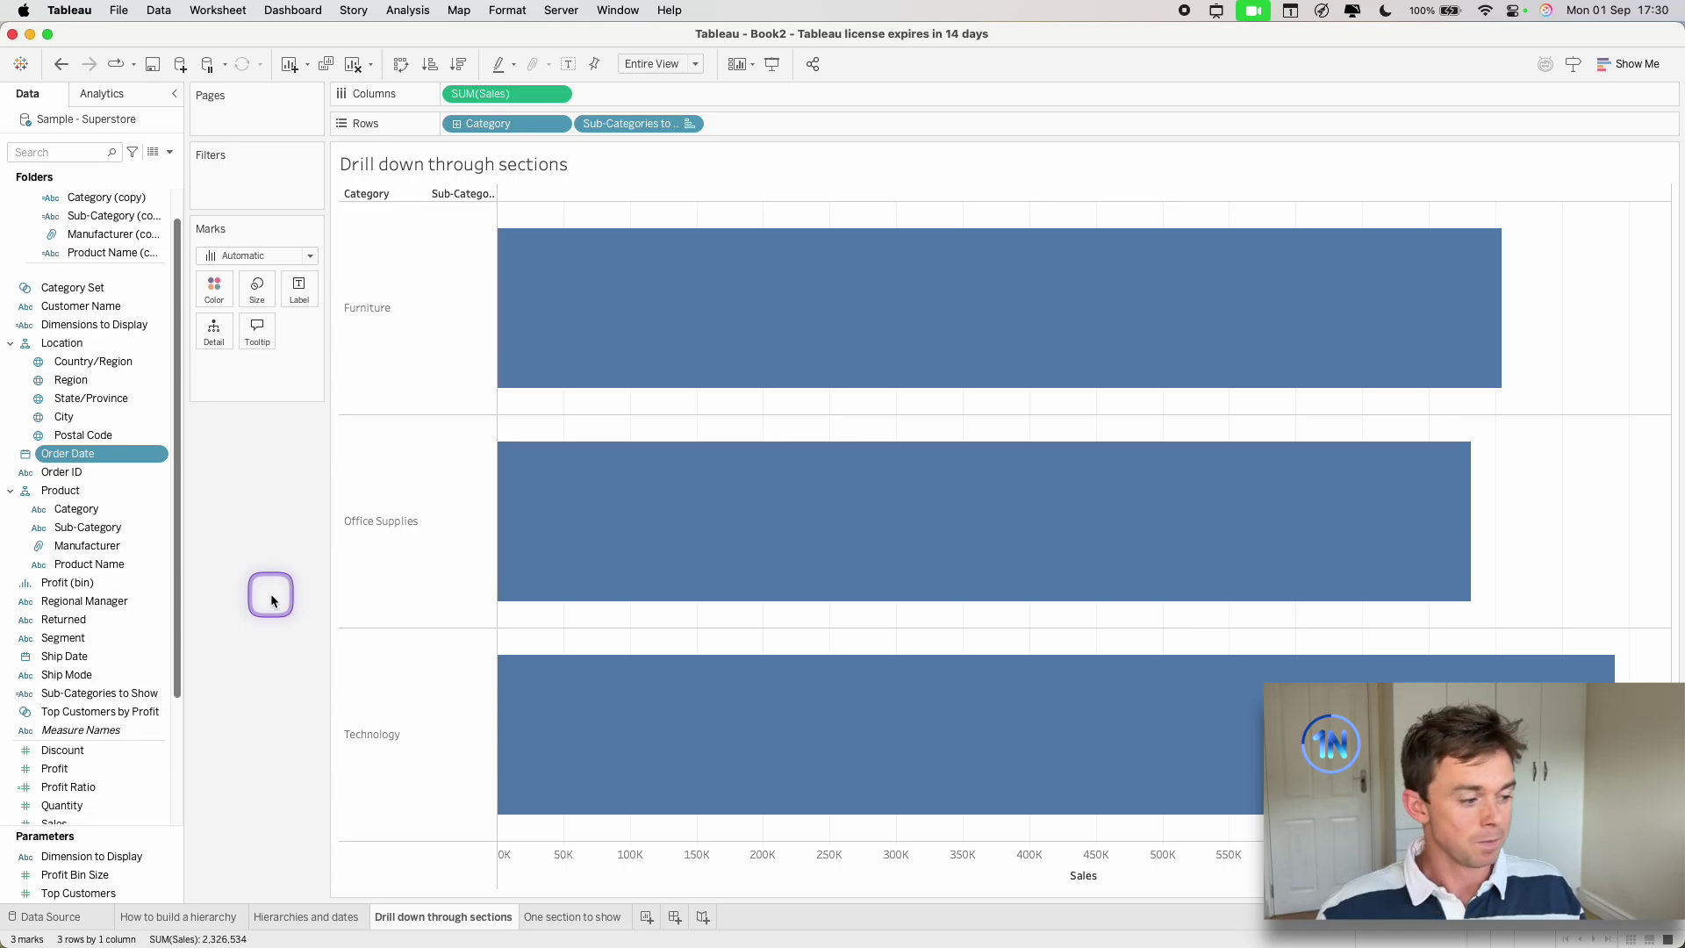
Drill the hierarchy sheet's profit to product names and back, then expand Furniture on the sections sheet.
left_click(206, 917)
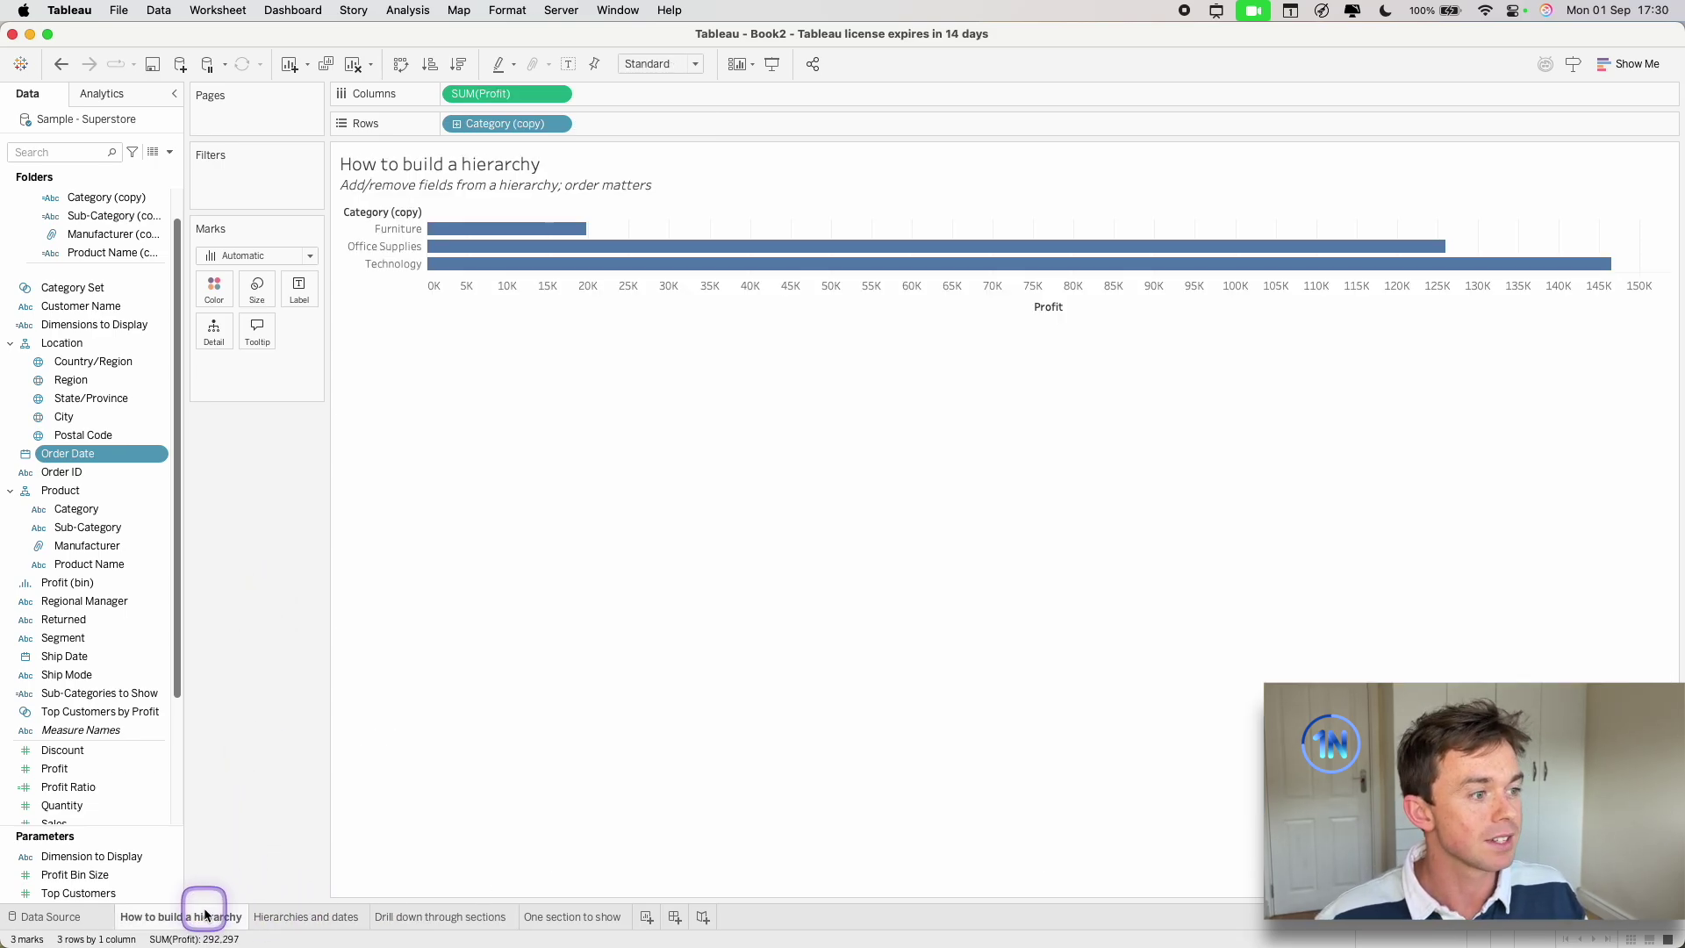
left_click(456, 123)
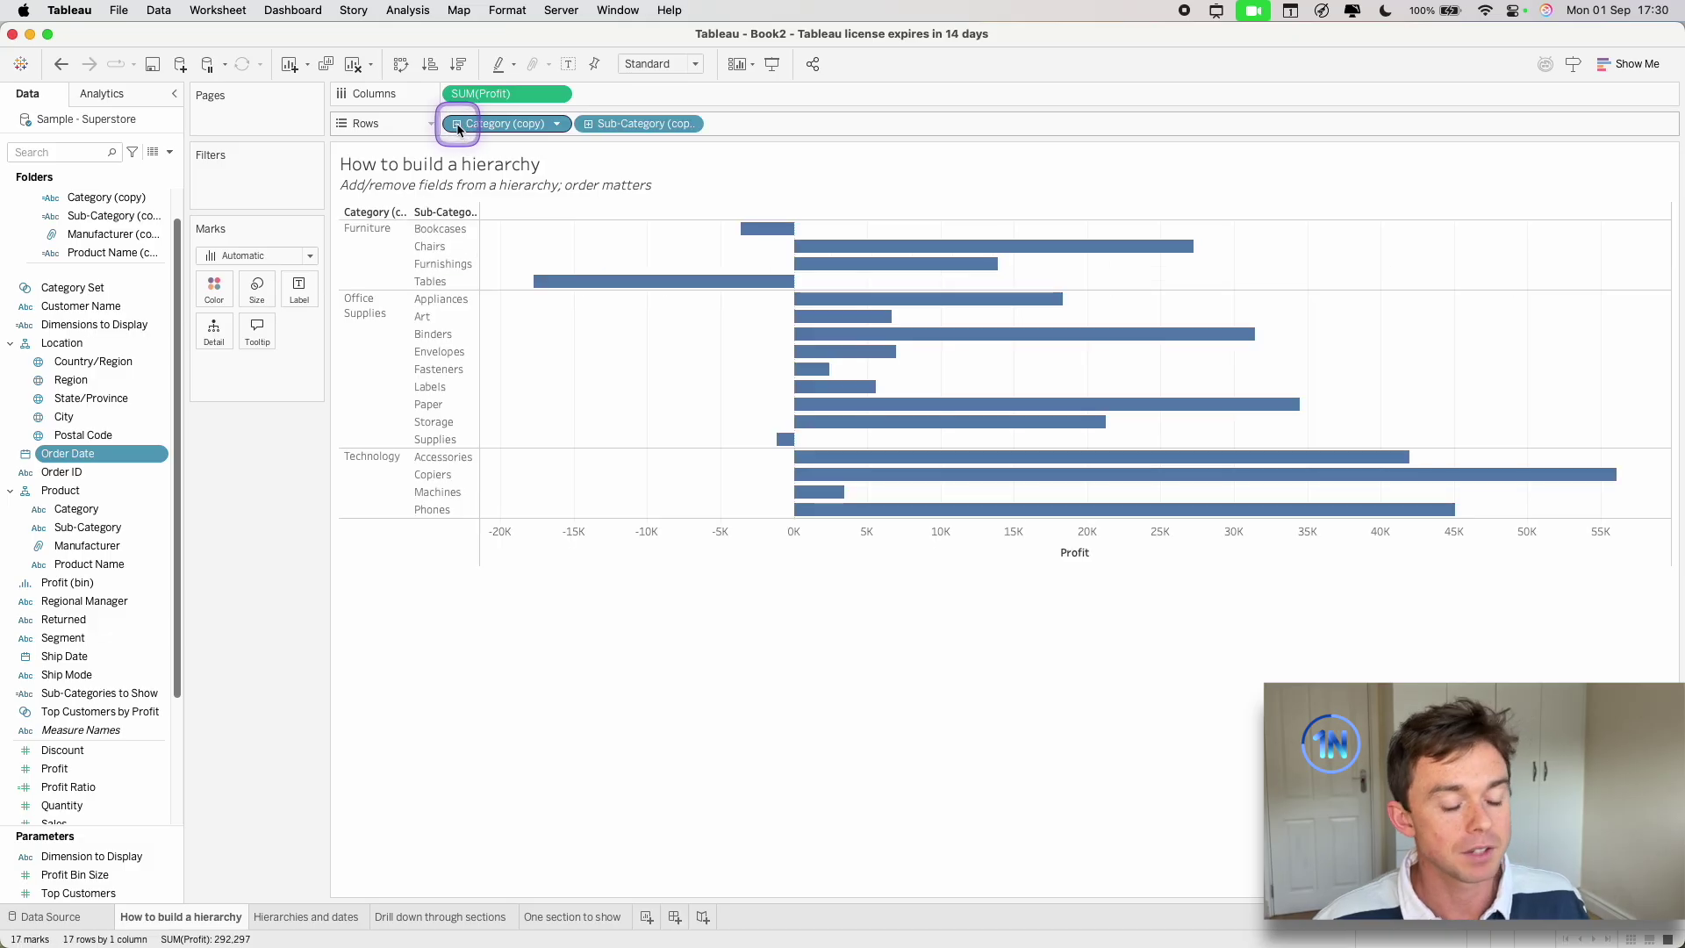
left_click(588, 124)
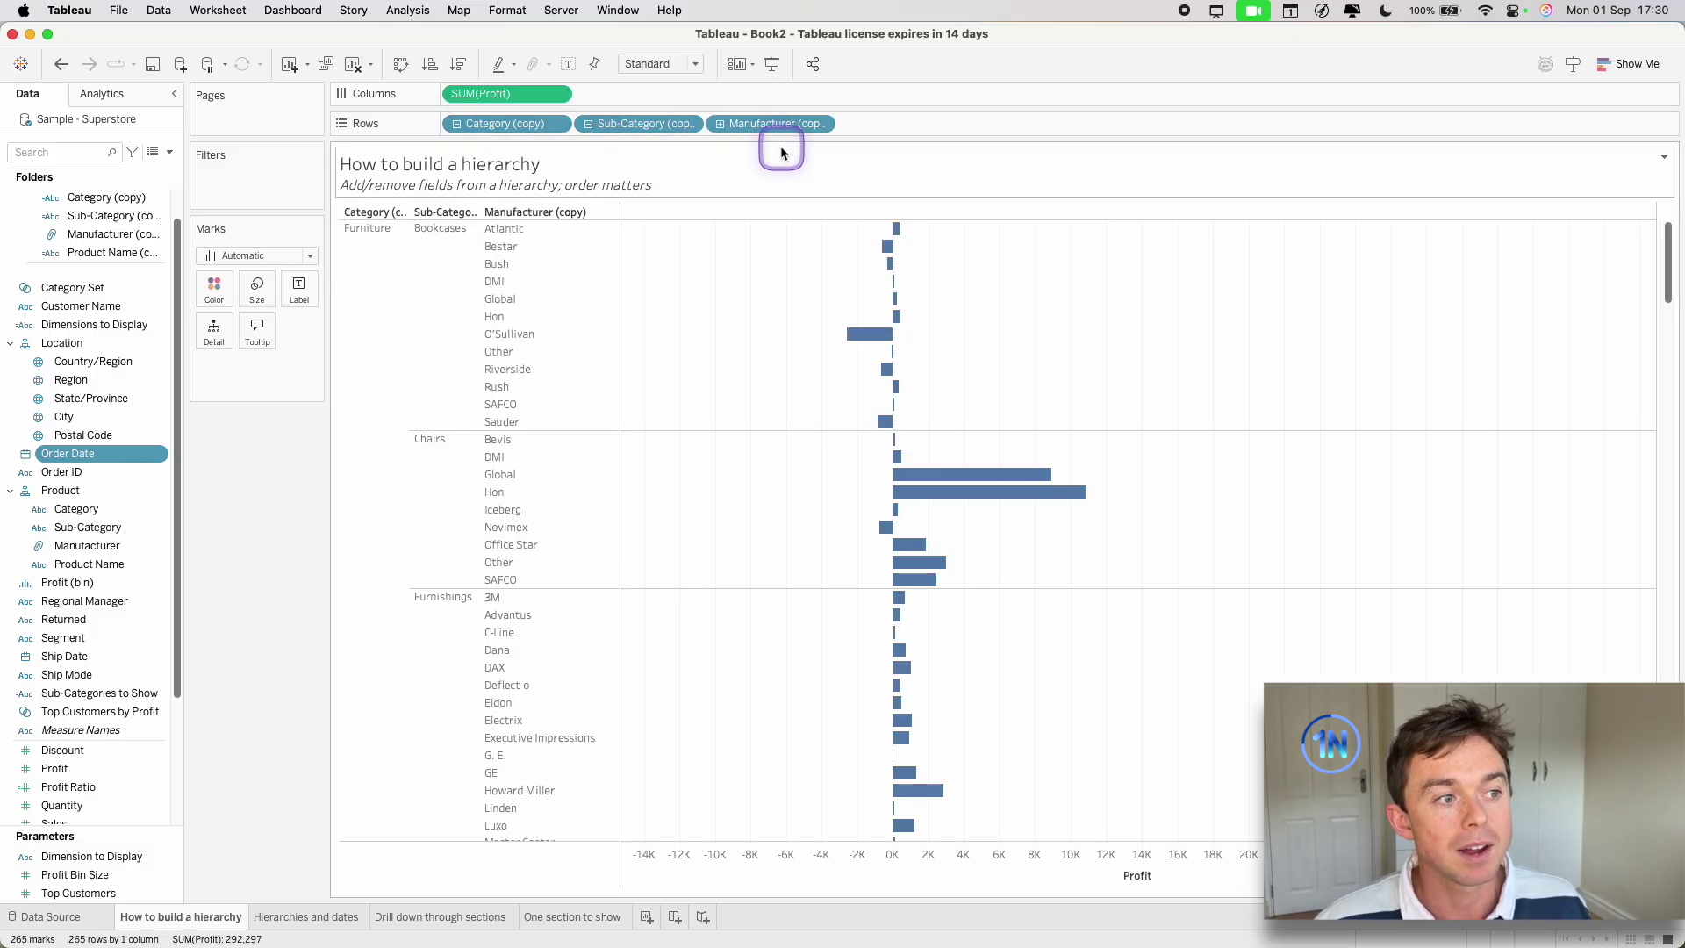
left_click(720, 130)
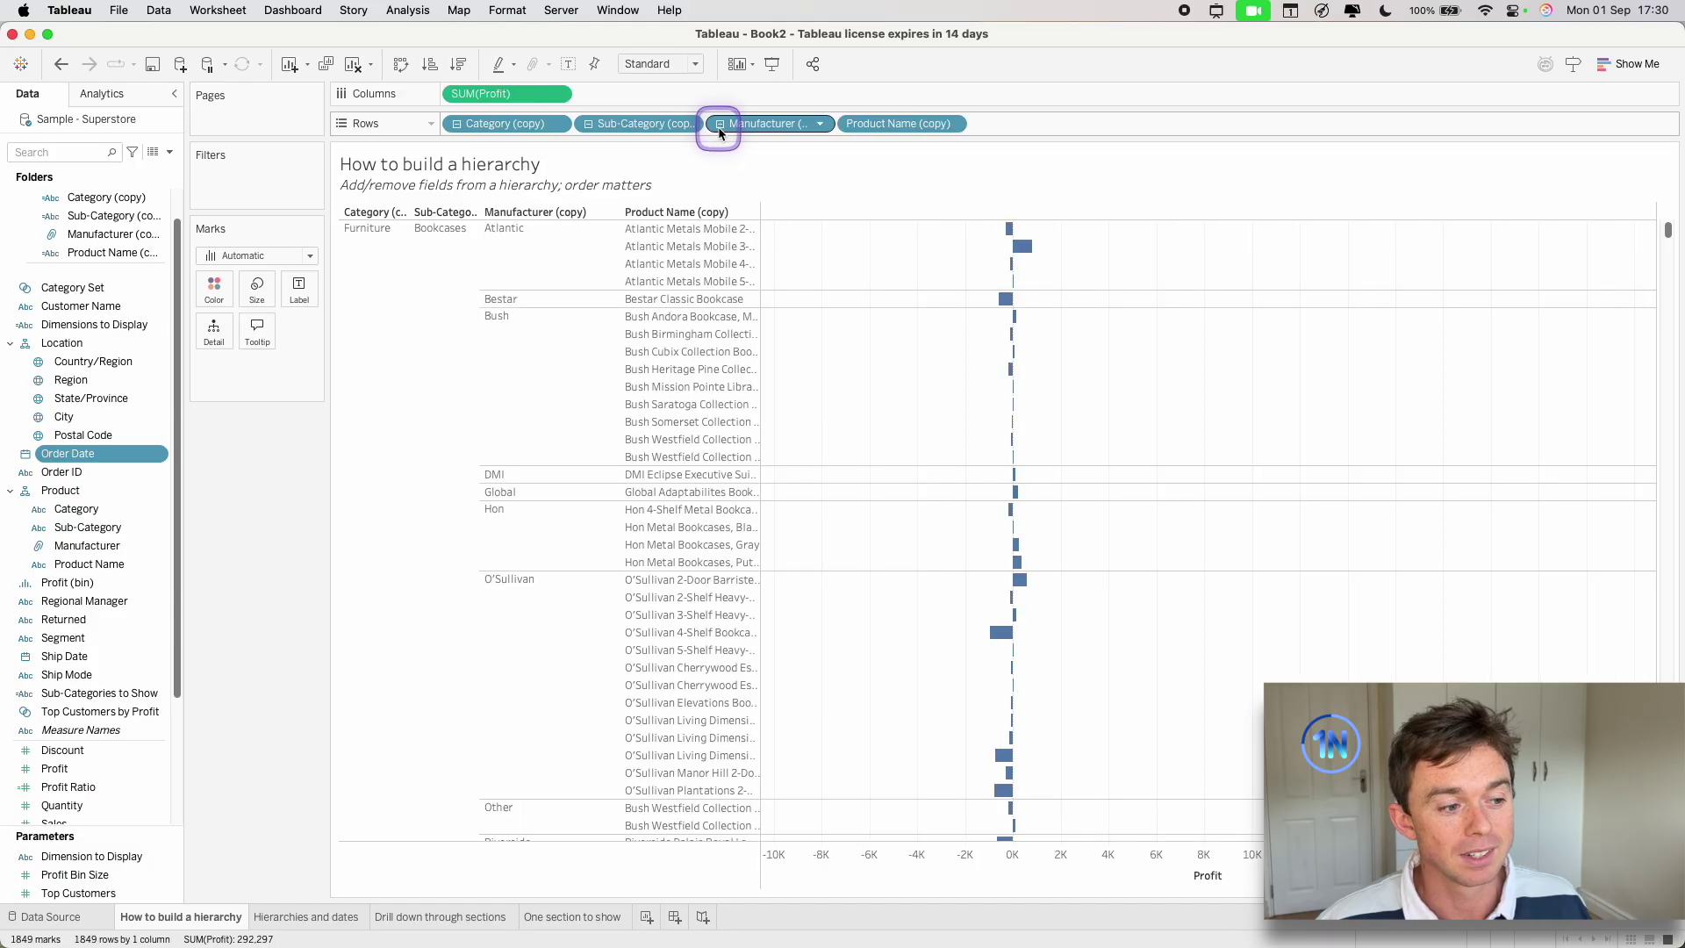
left_click(721, 125)
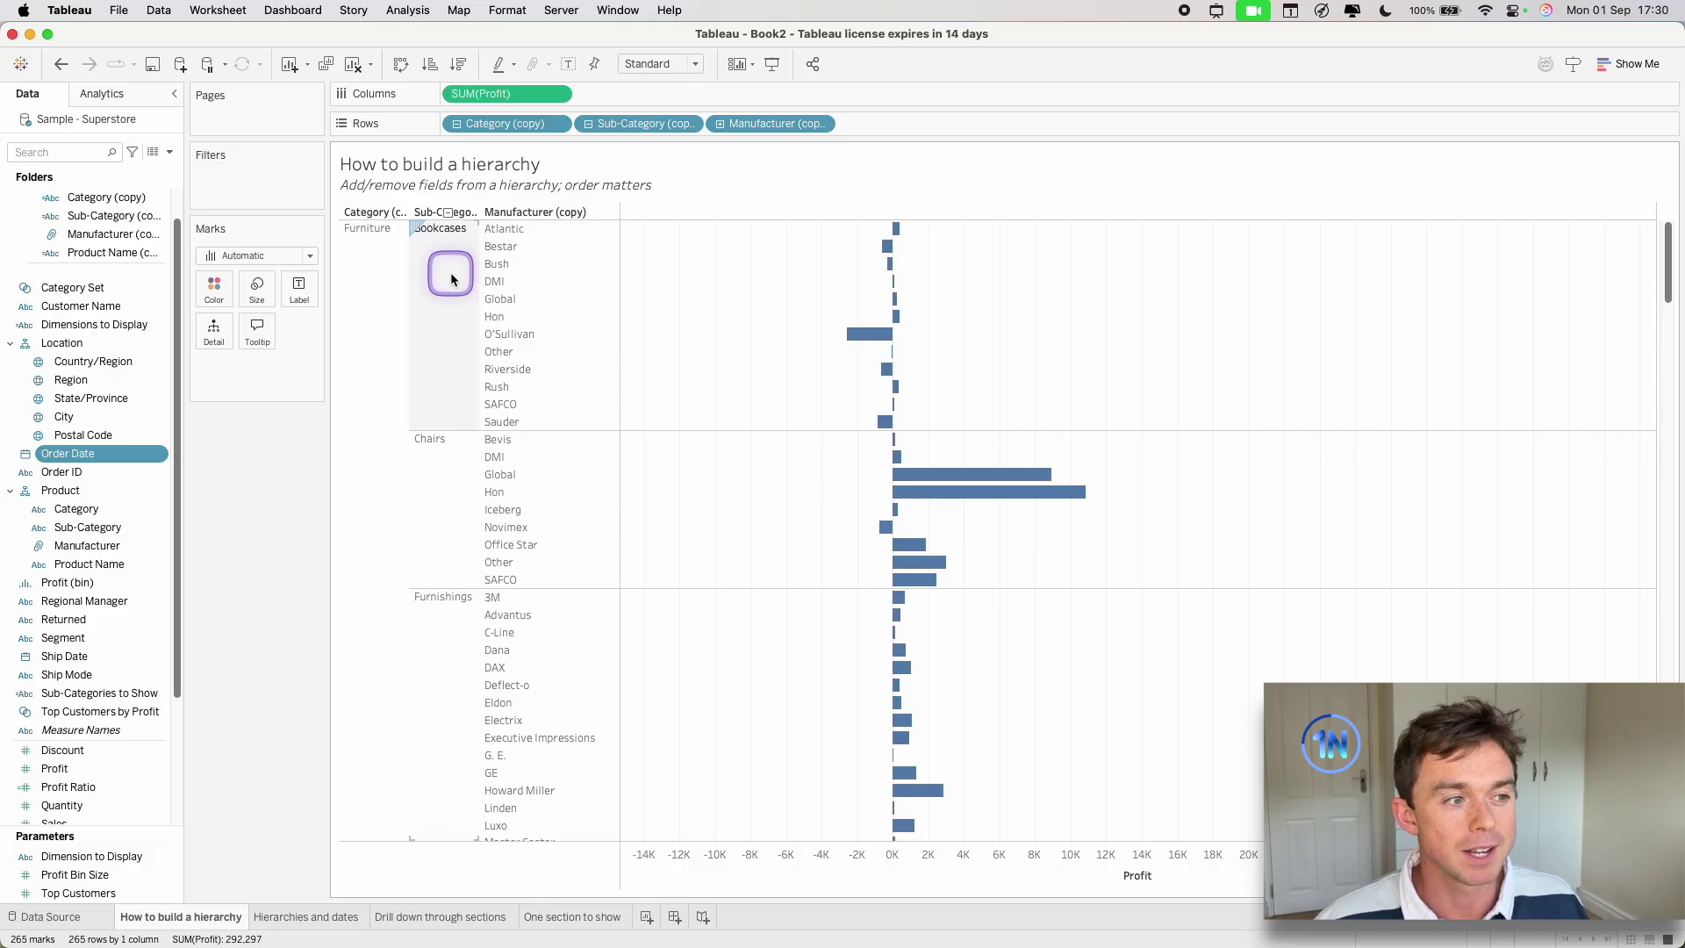
left_click(589, 124)
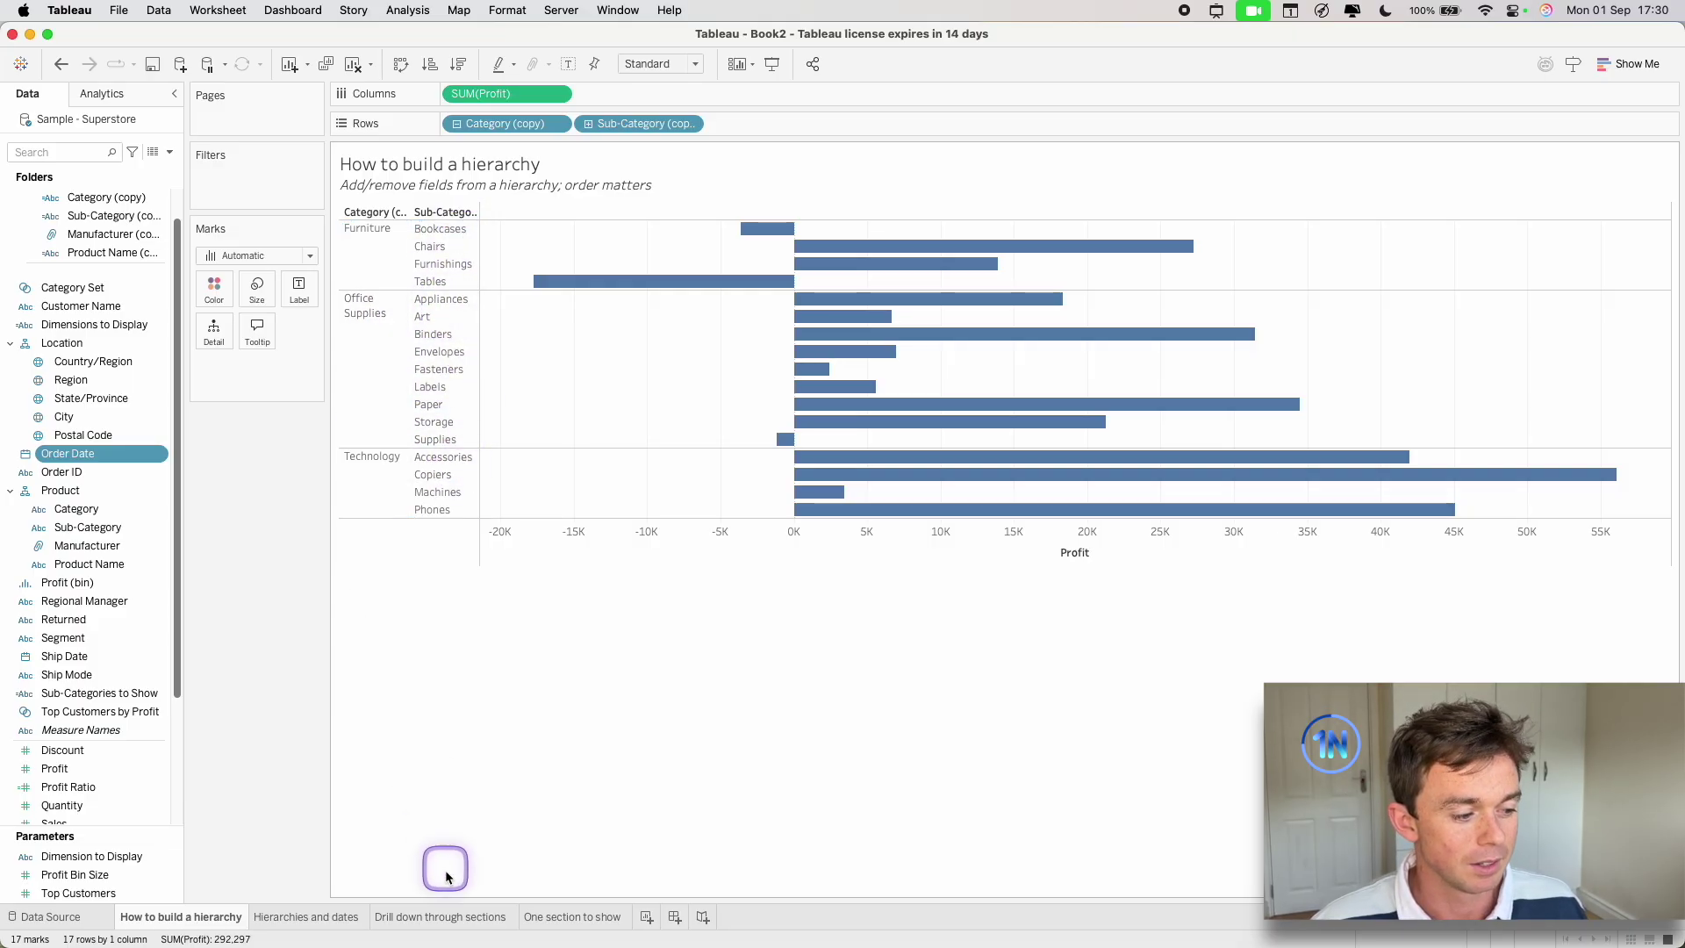
left_click(450, 915)
left_click(391, 317)
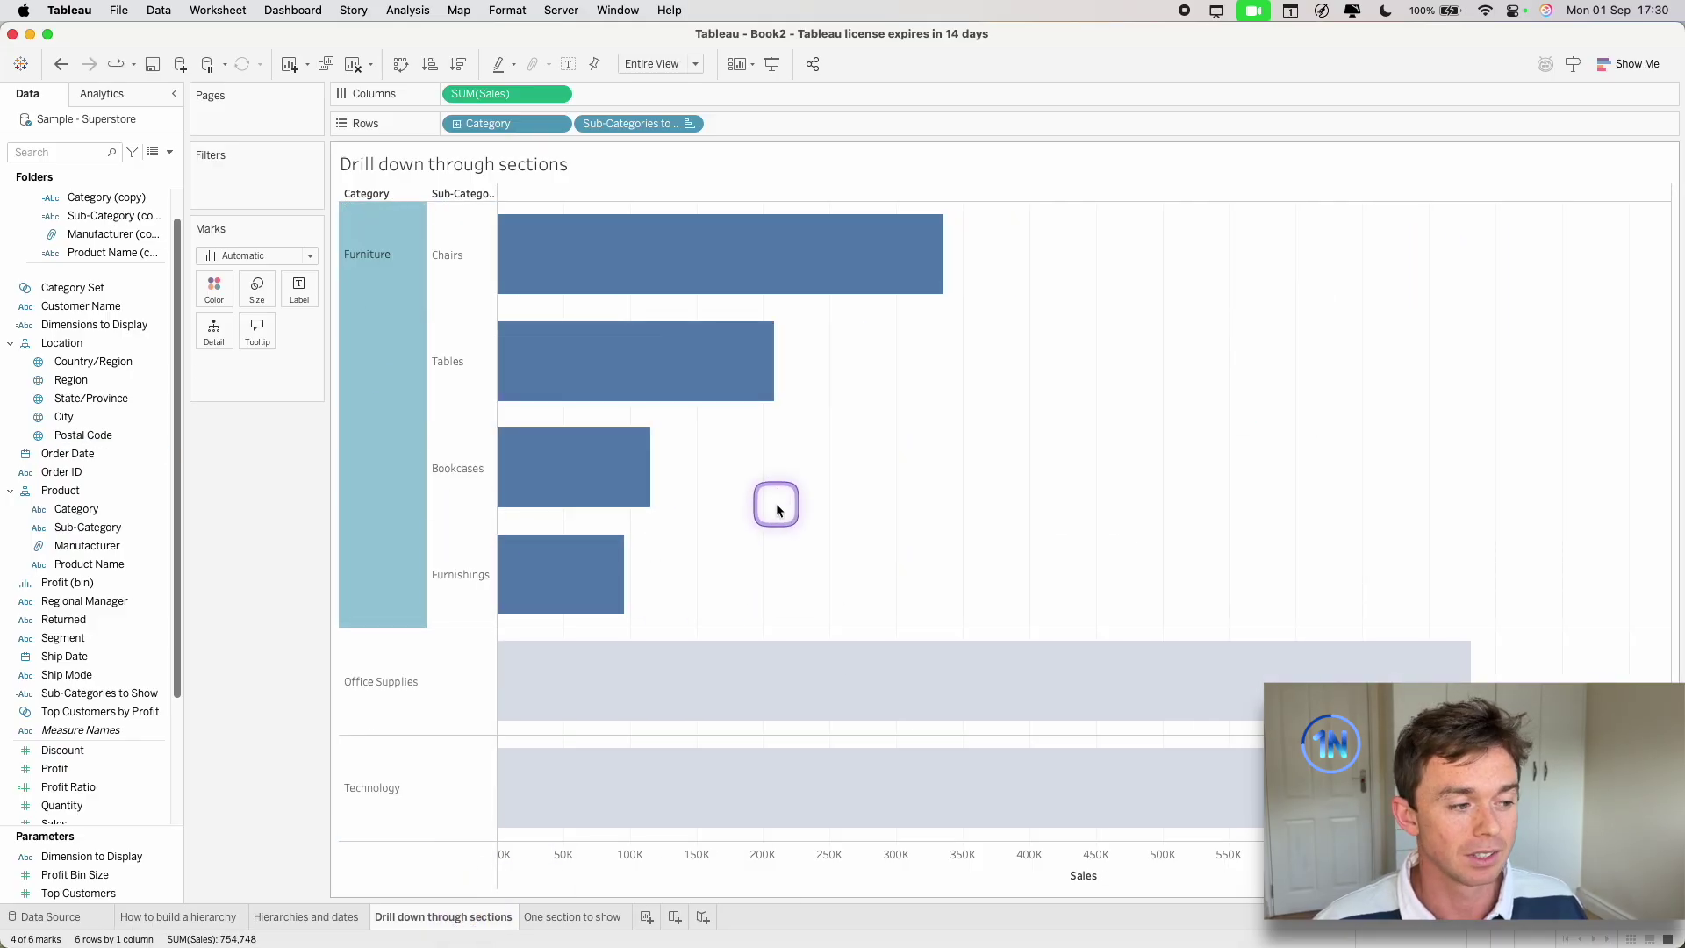
Expand Office Supplies, Technology and Furniture into sub-categories, collapse back, then open One section to show.
left_click(387, 682)
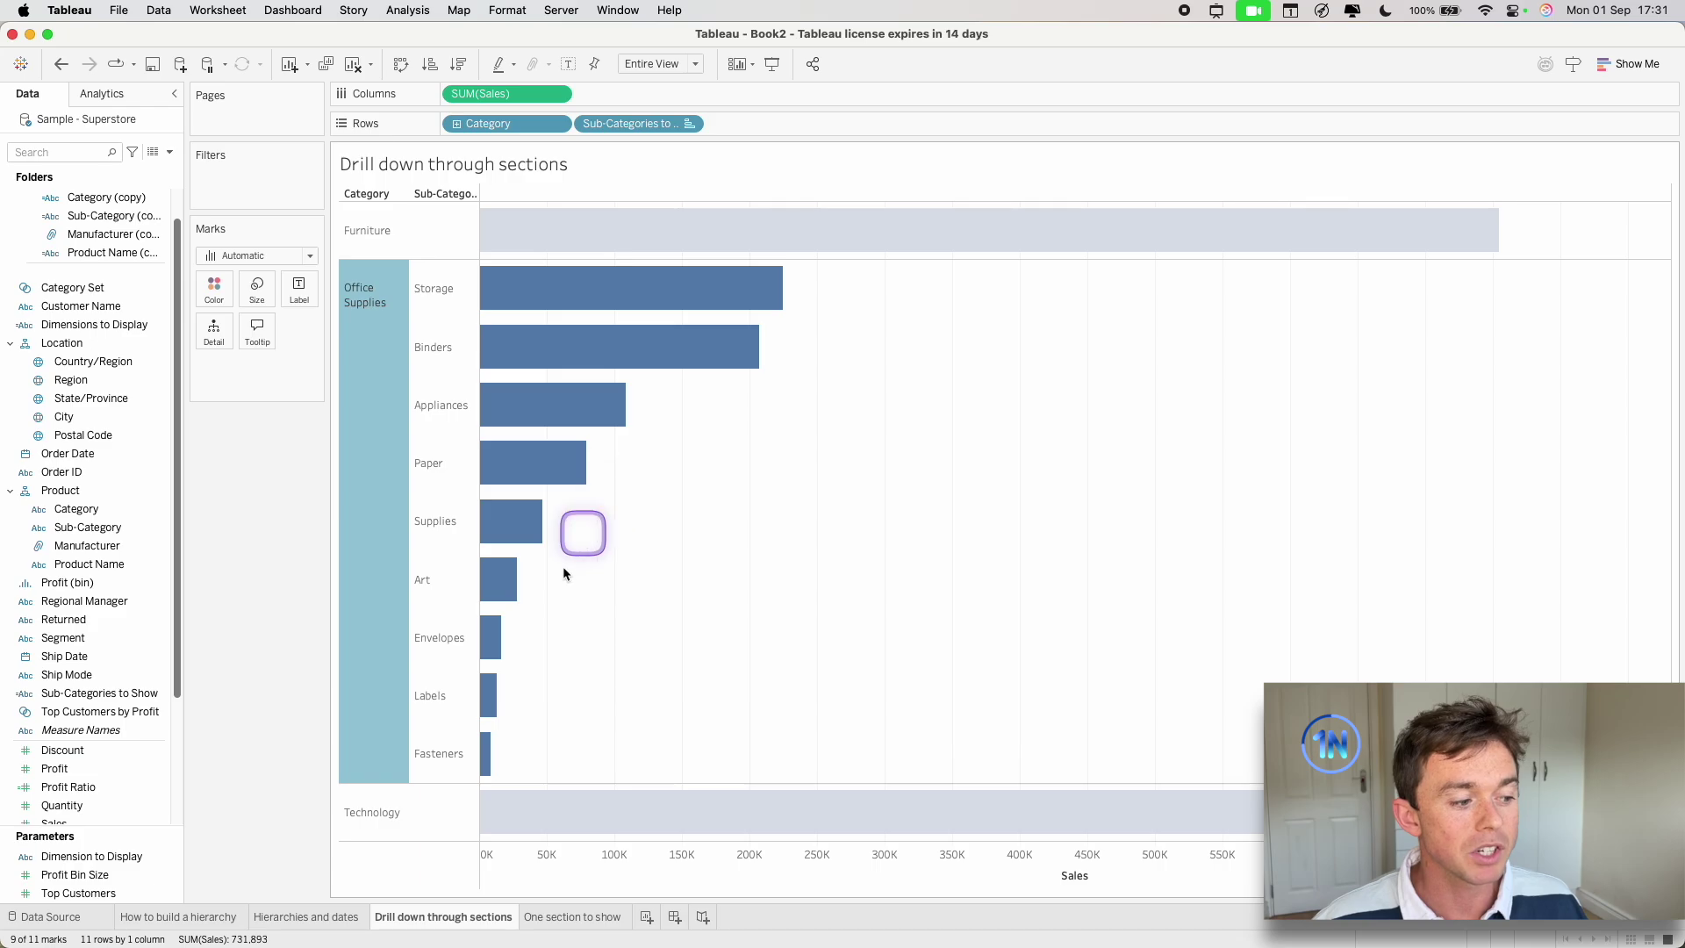
left_click(379, 809)
left_click(392, 363)
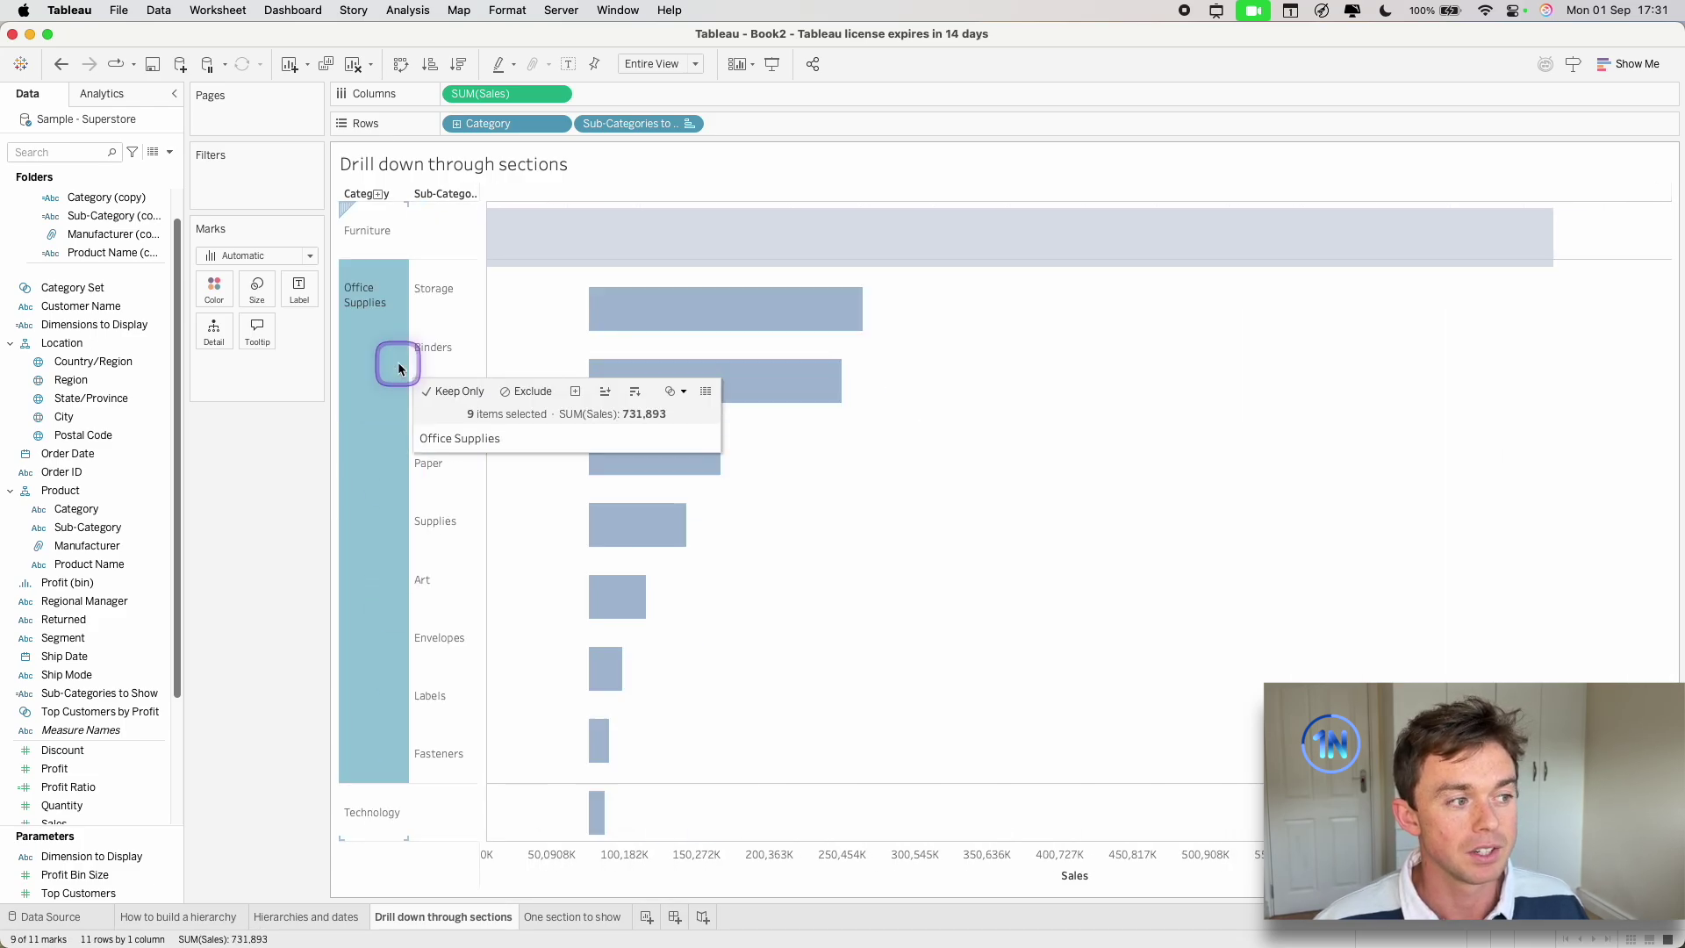
left_click(377, 232)
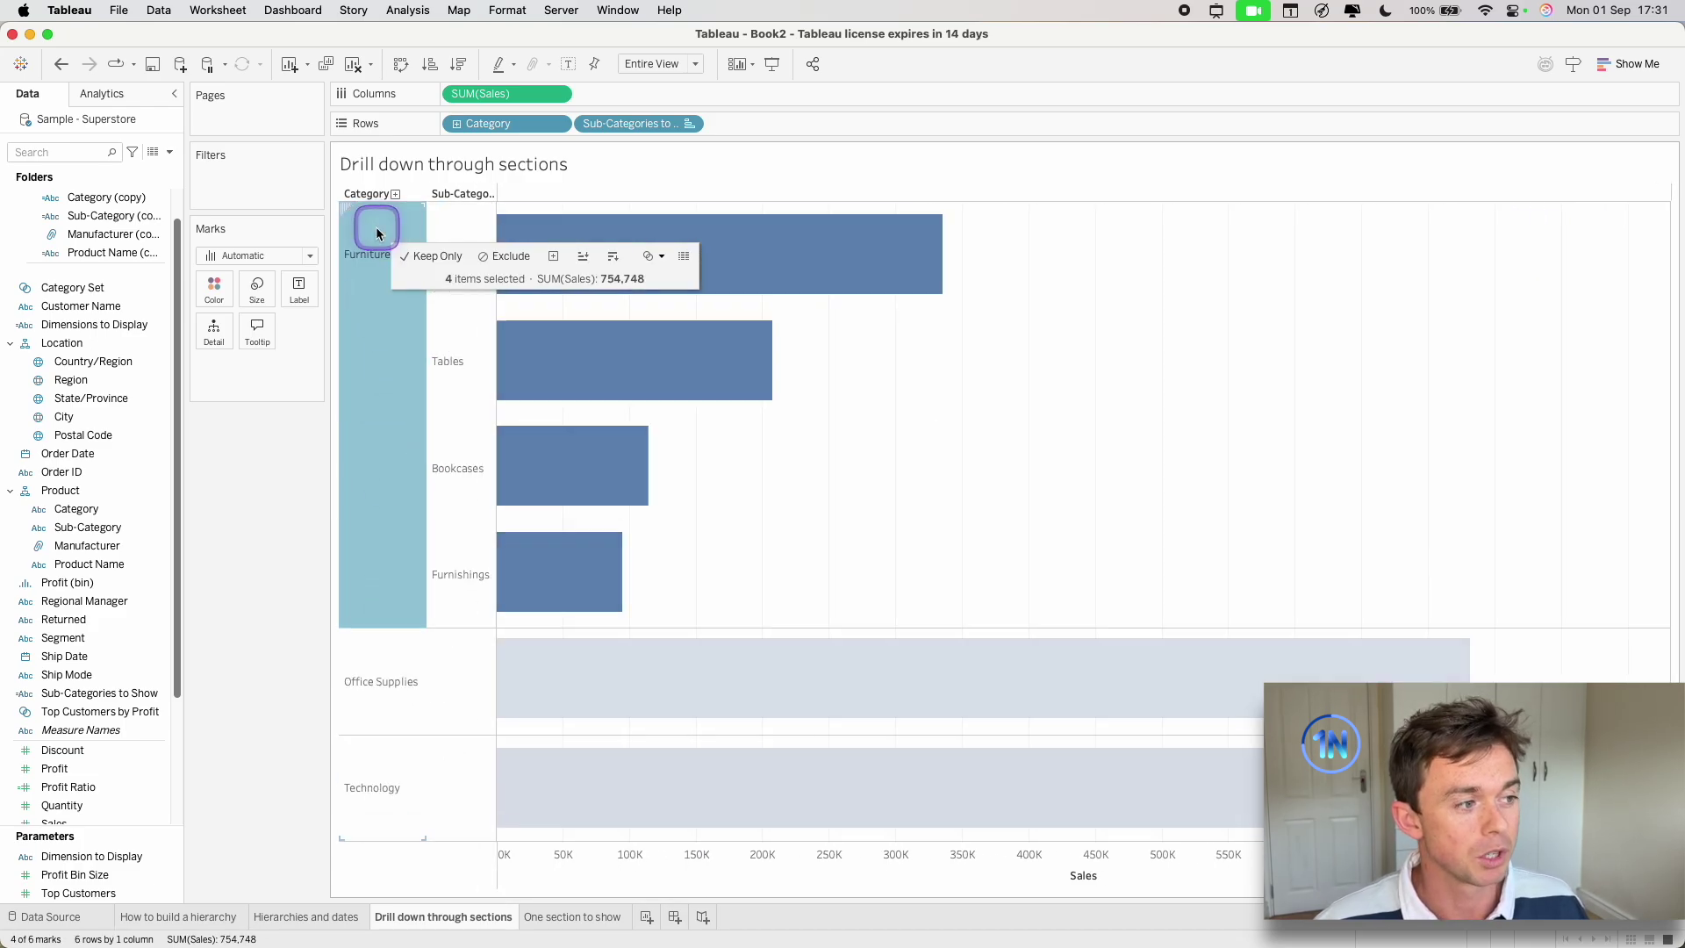
left_click(377, 233)
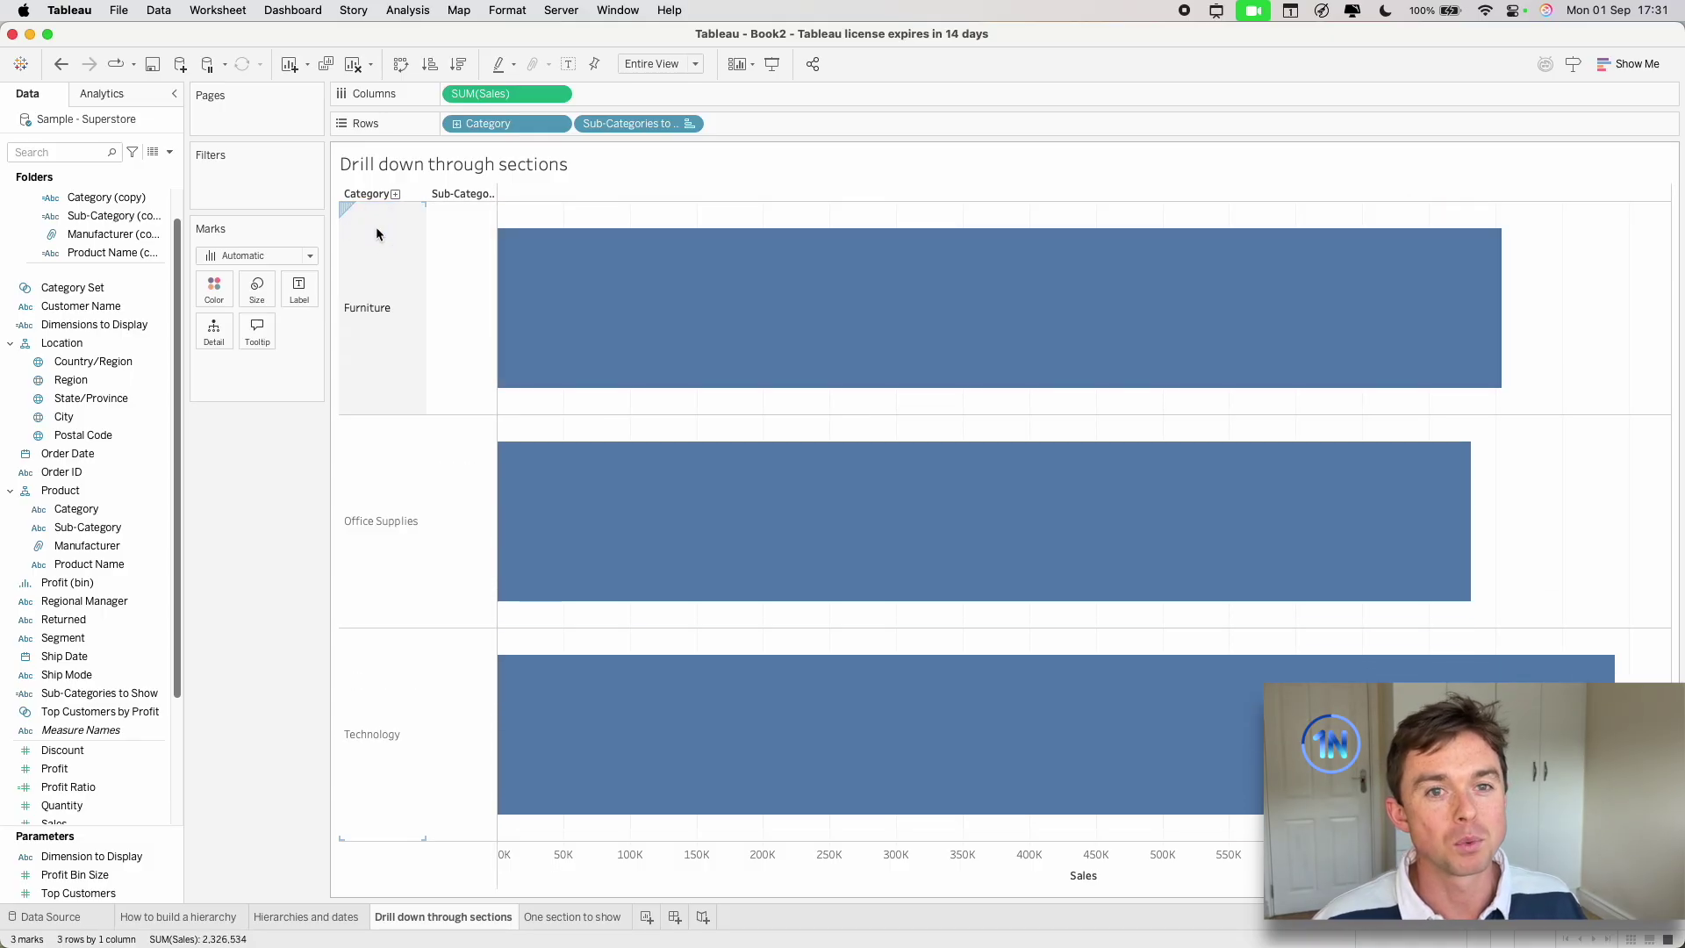
left_click(377, 232)
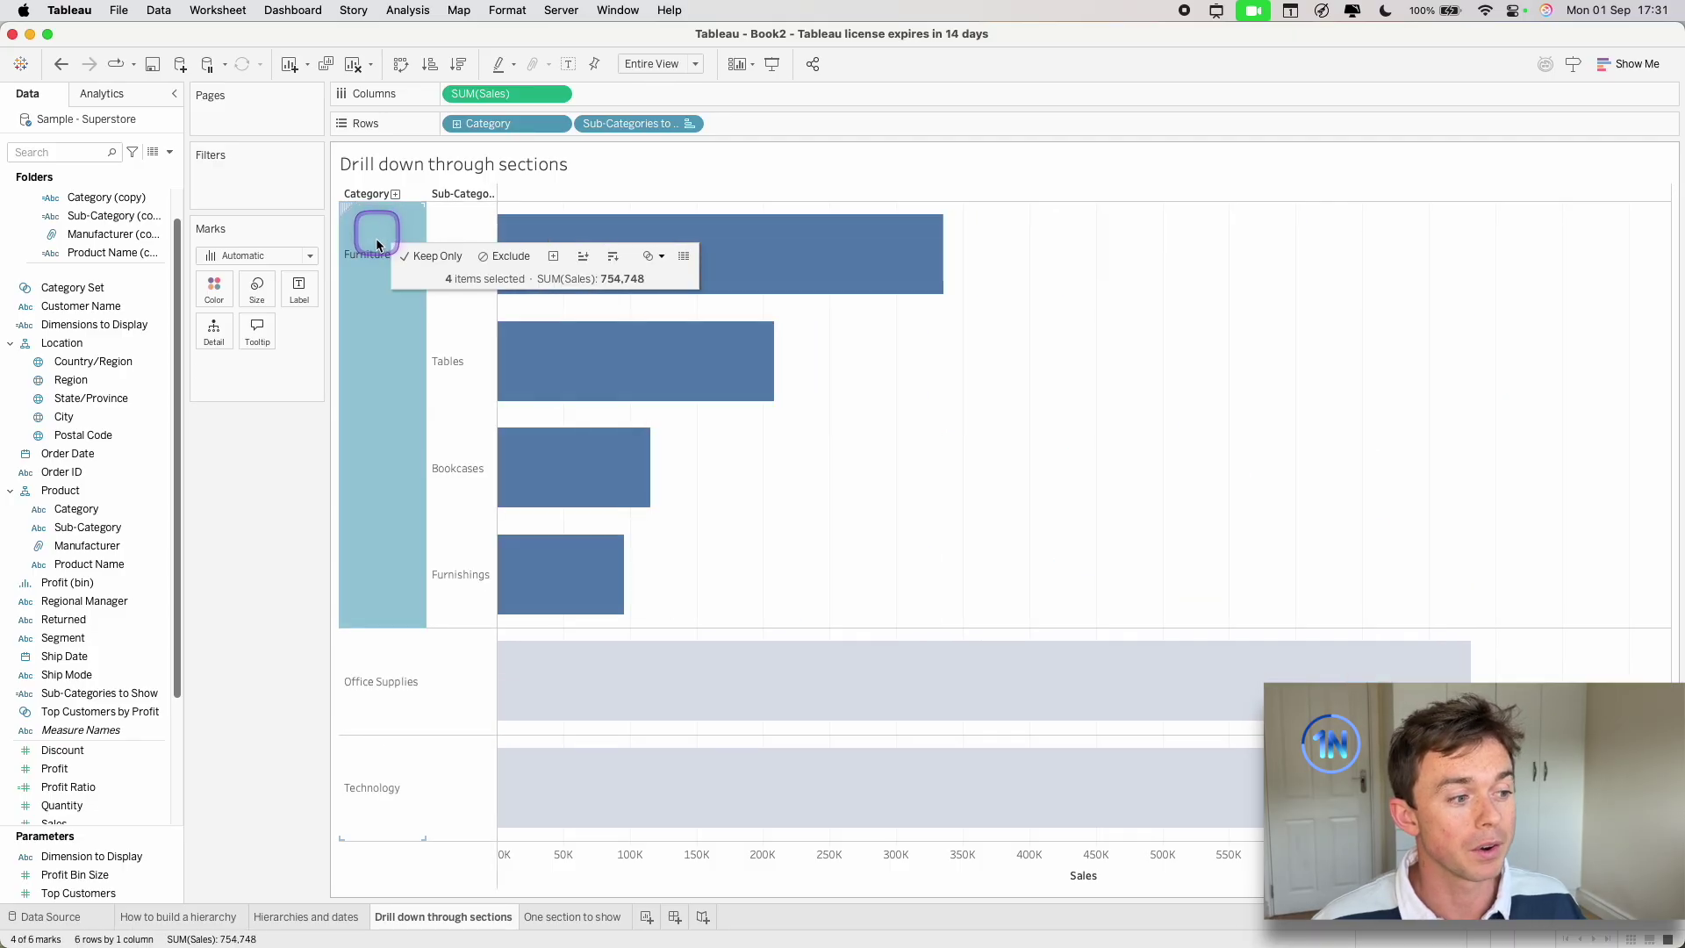
left_click(385, 650)
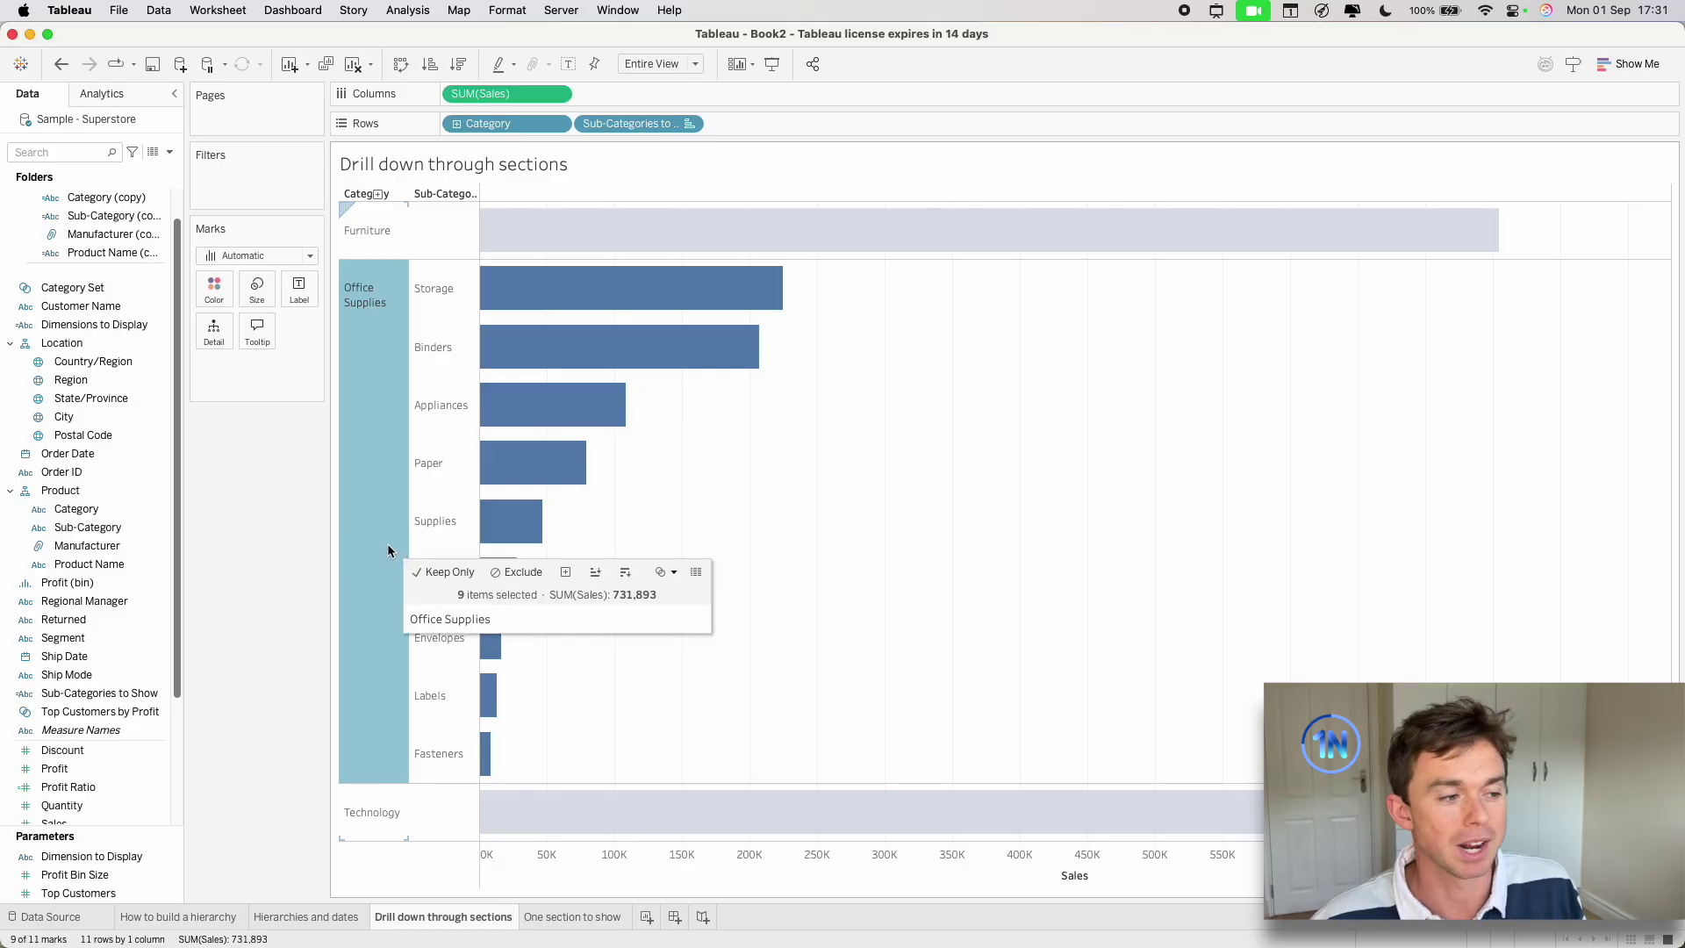
left_click(389, 550)
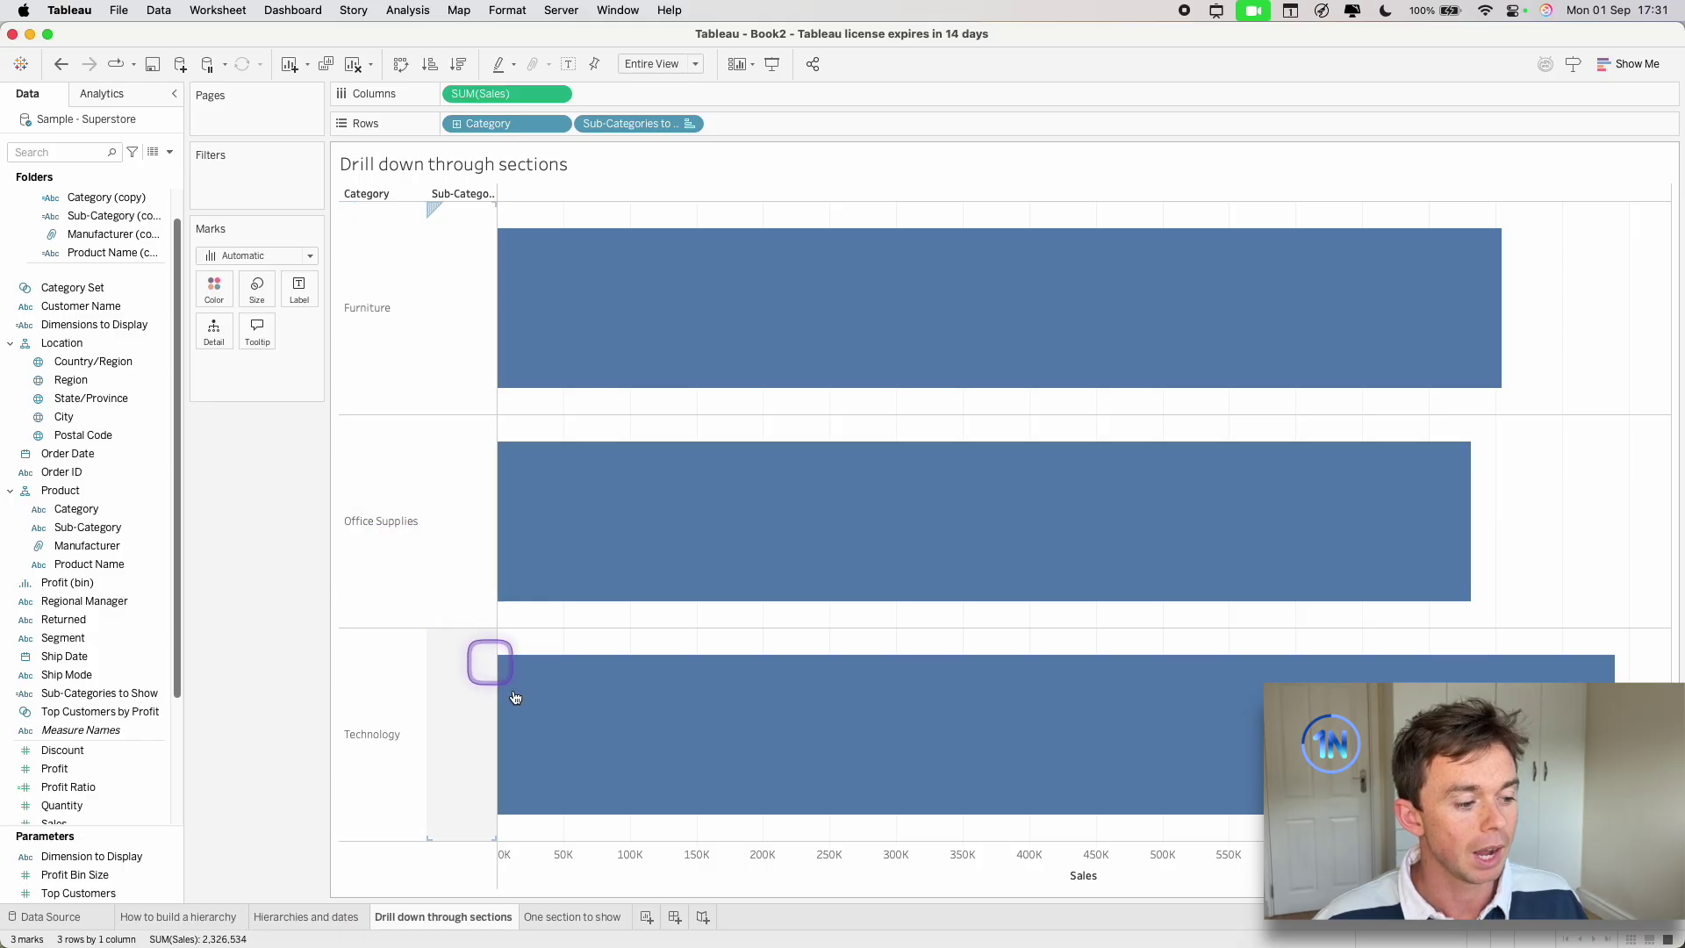
left_click(579, 916)
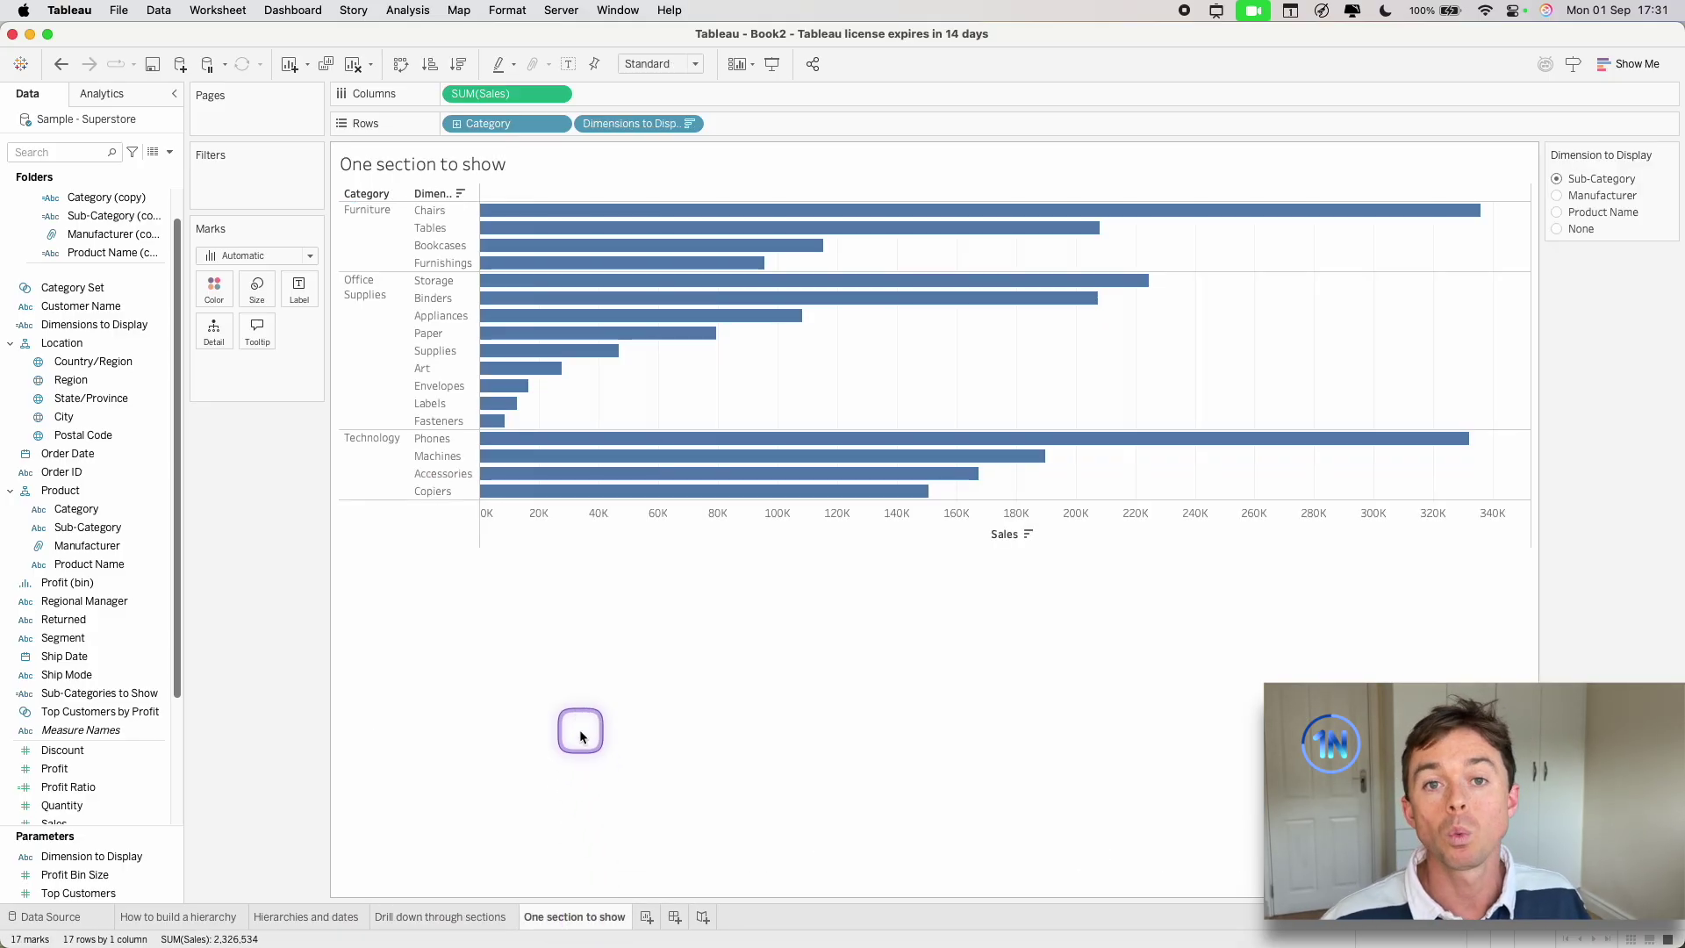
left_click(309, 923)
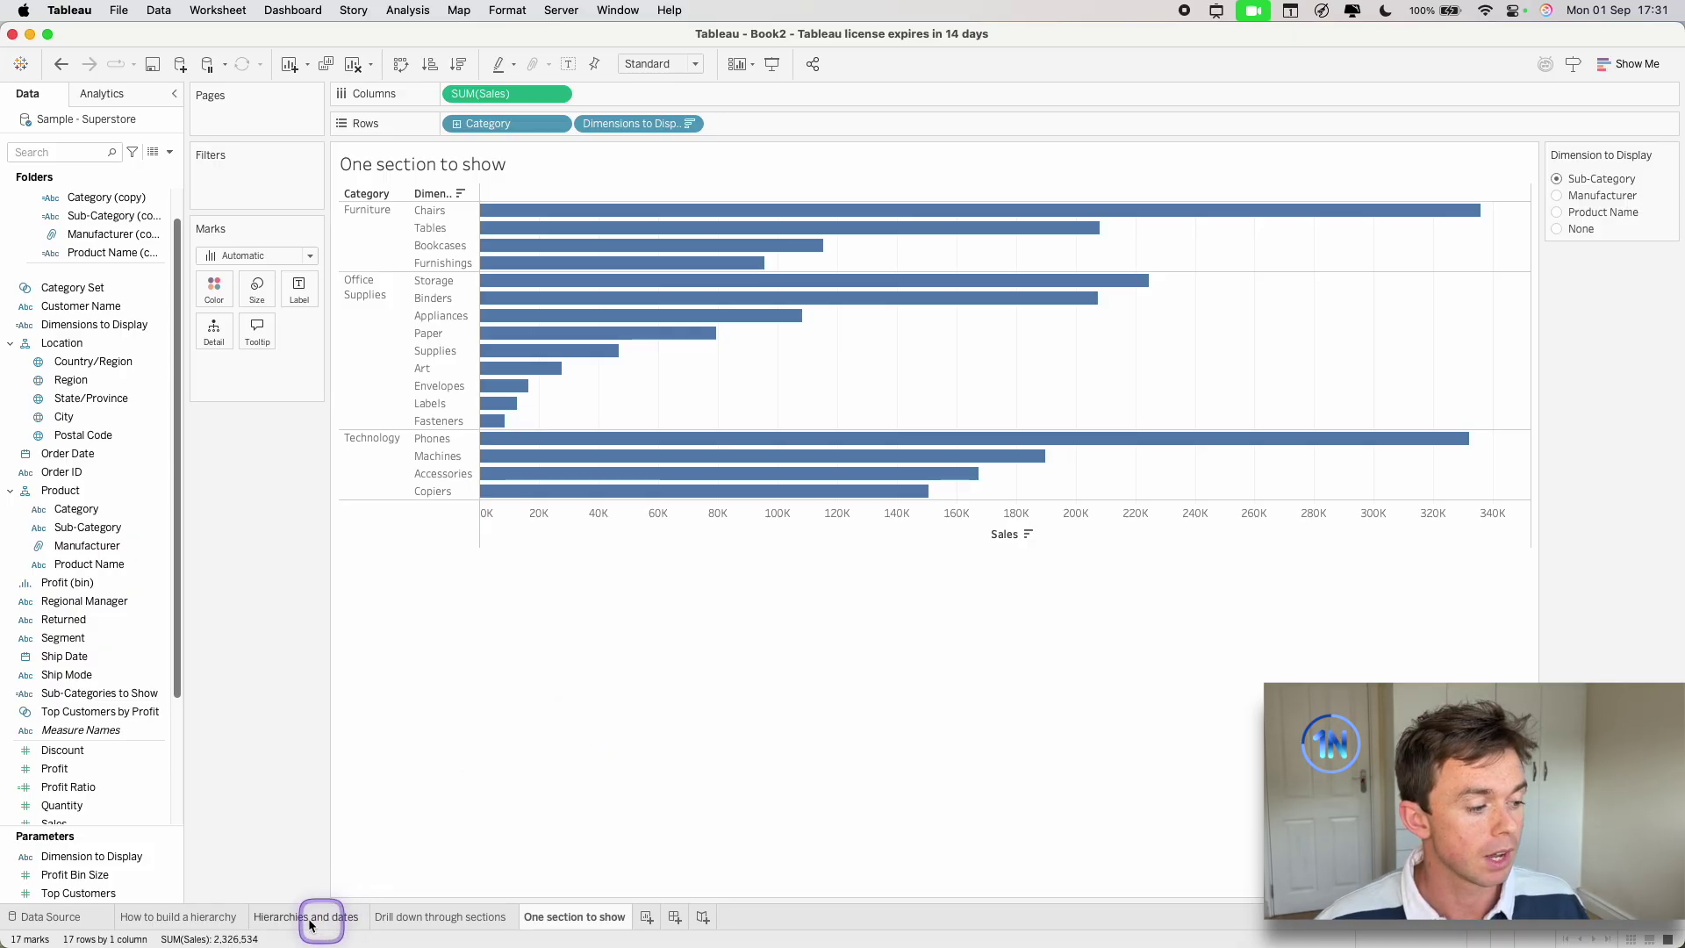
Drill the How to build a hierarchy chart down to manufacturers and product names, then return to One section to show.
left_click(196, 916)
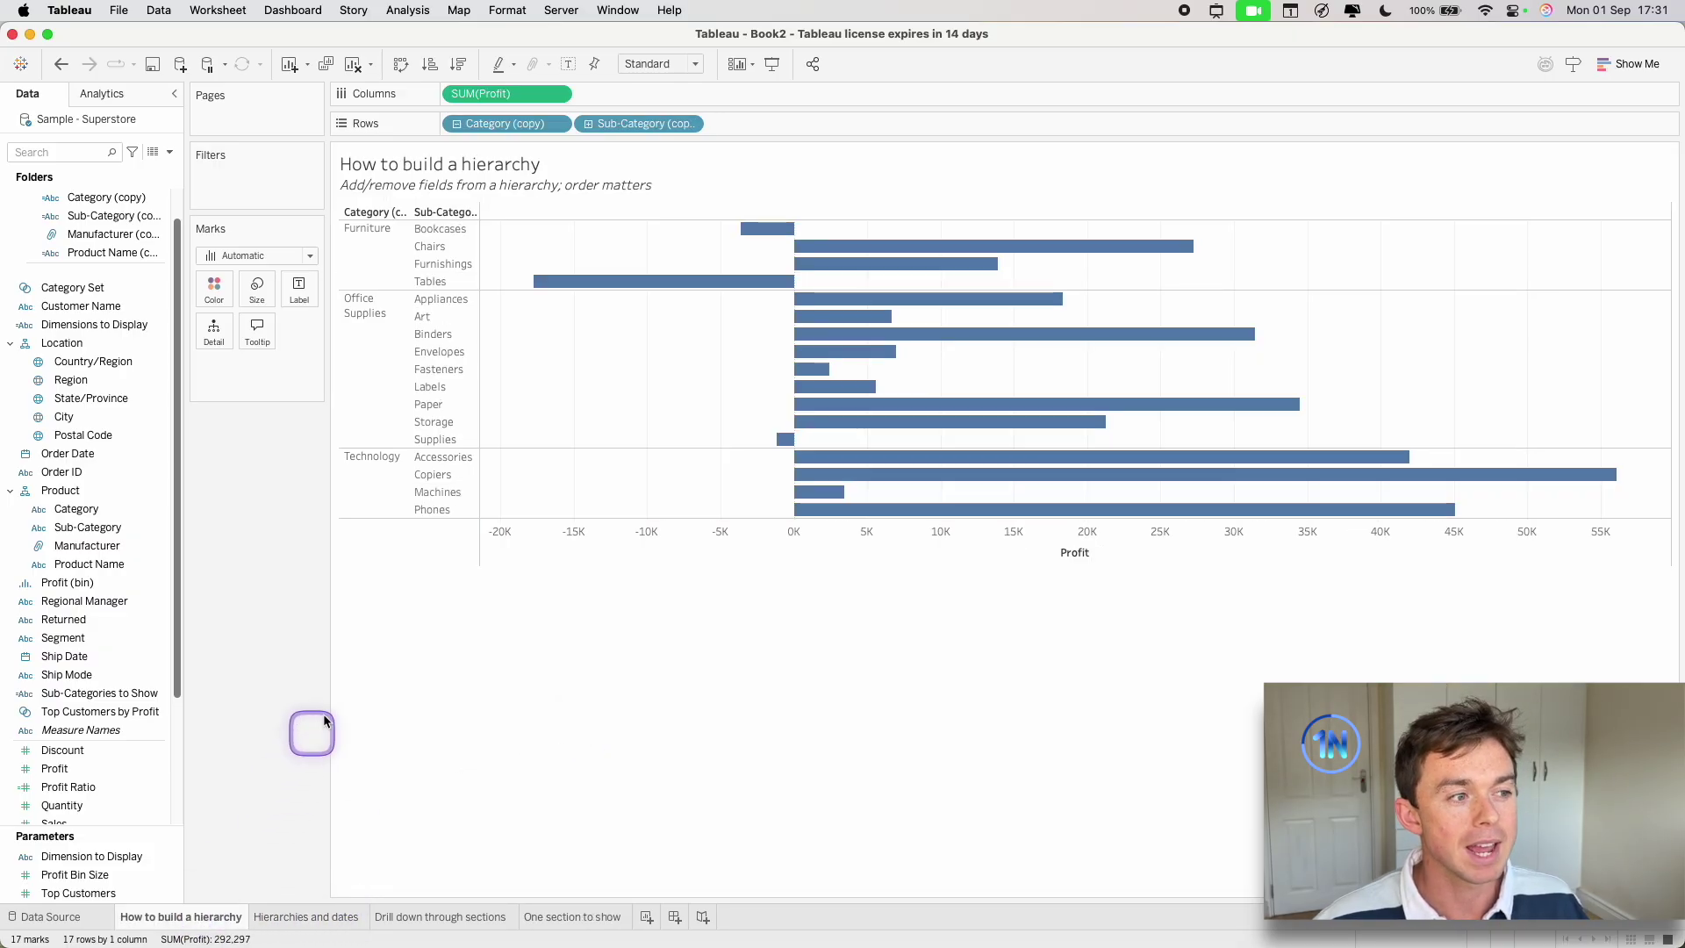
left_click(588, 124)
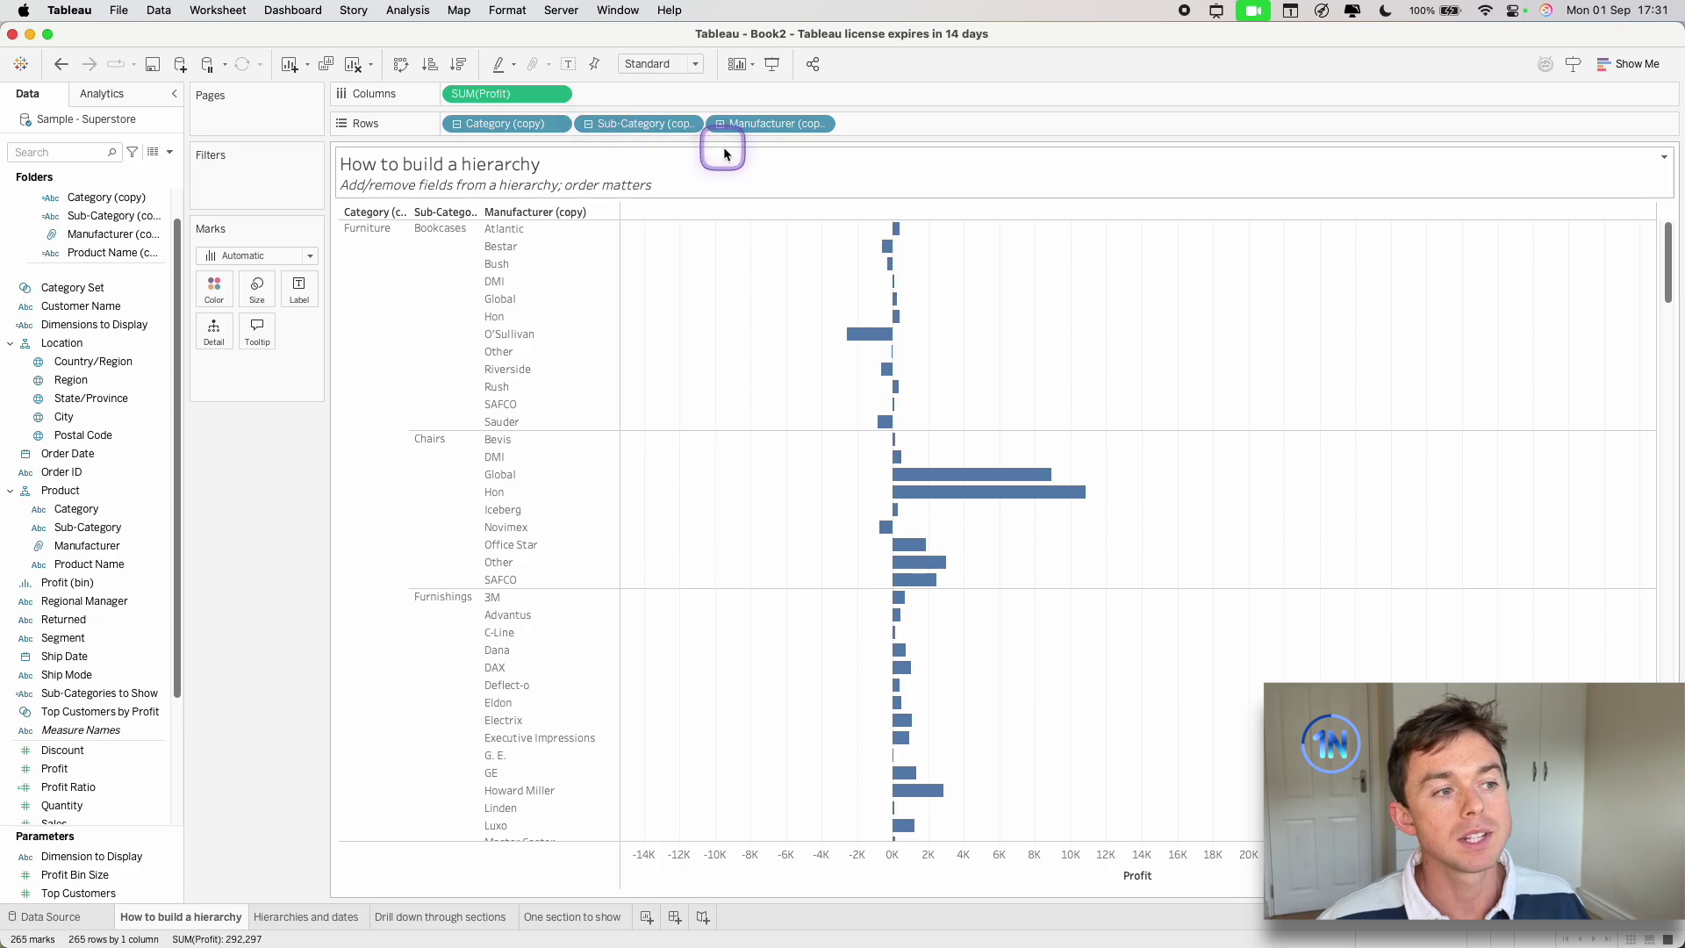
left_click(720, 123)
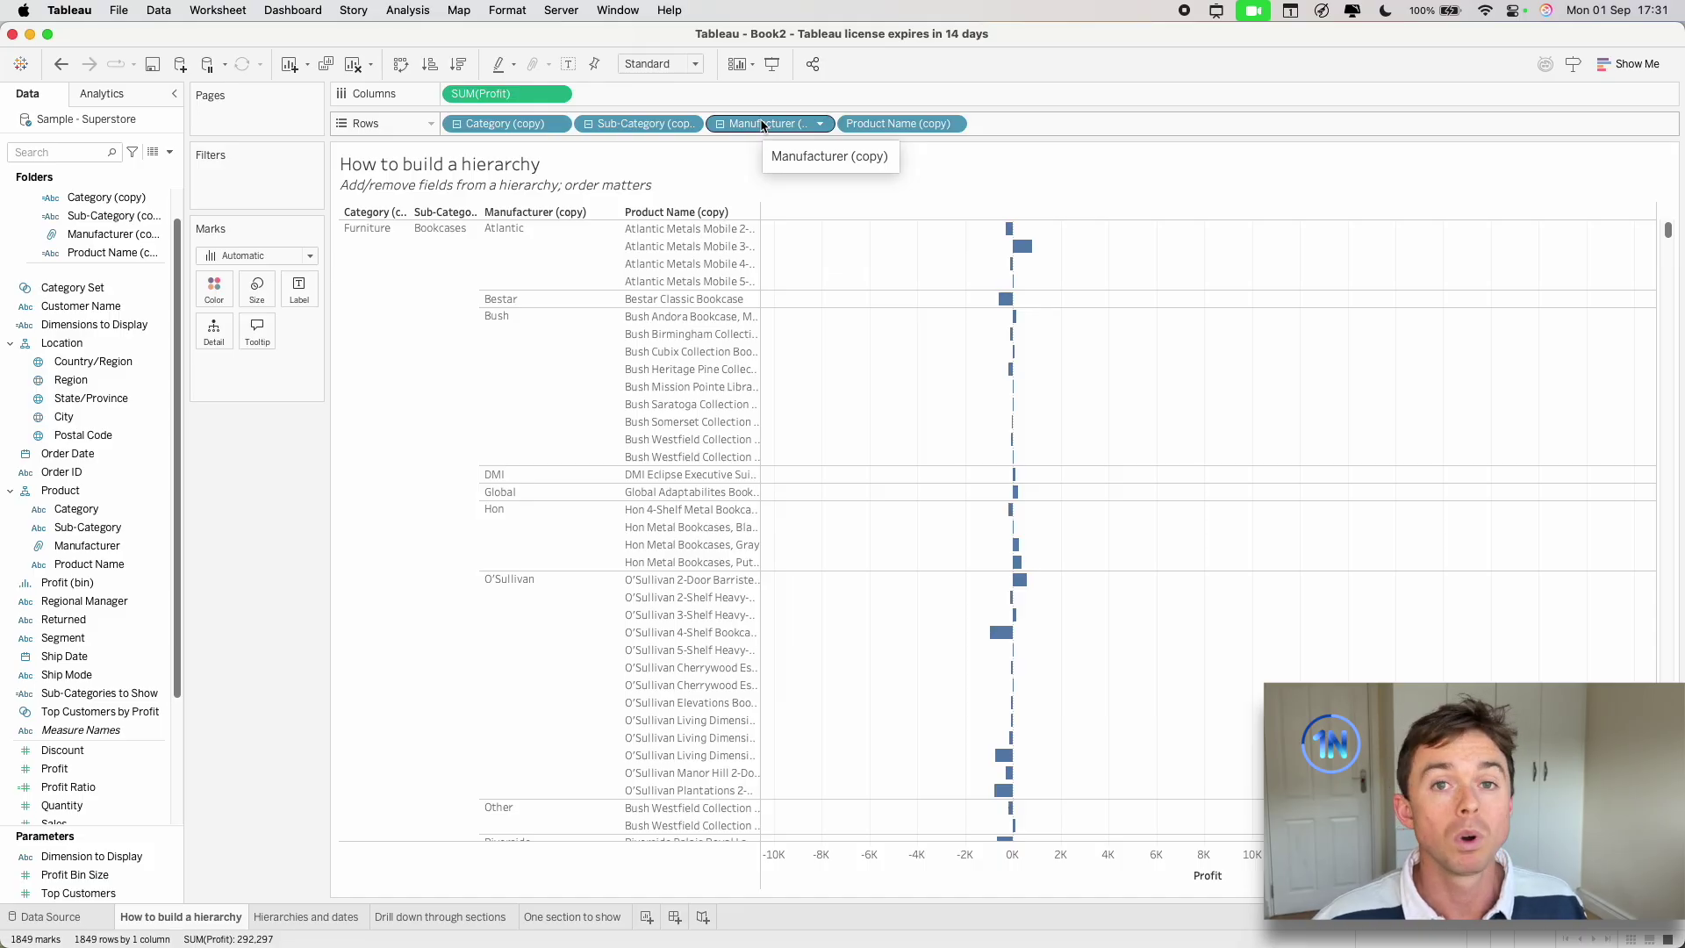
left_click(602, 917)
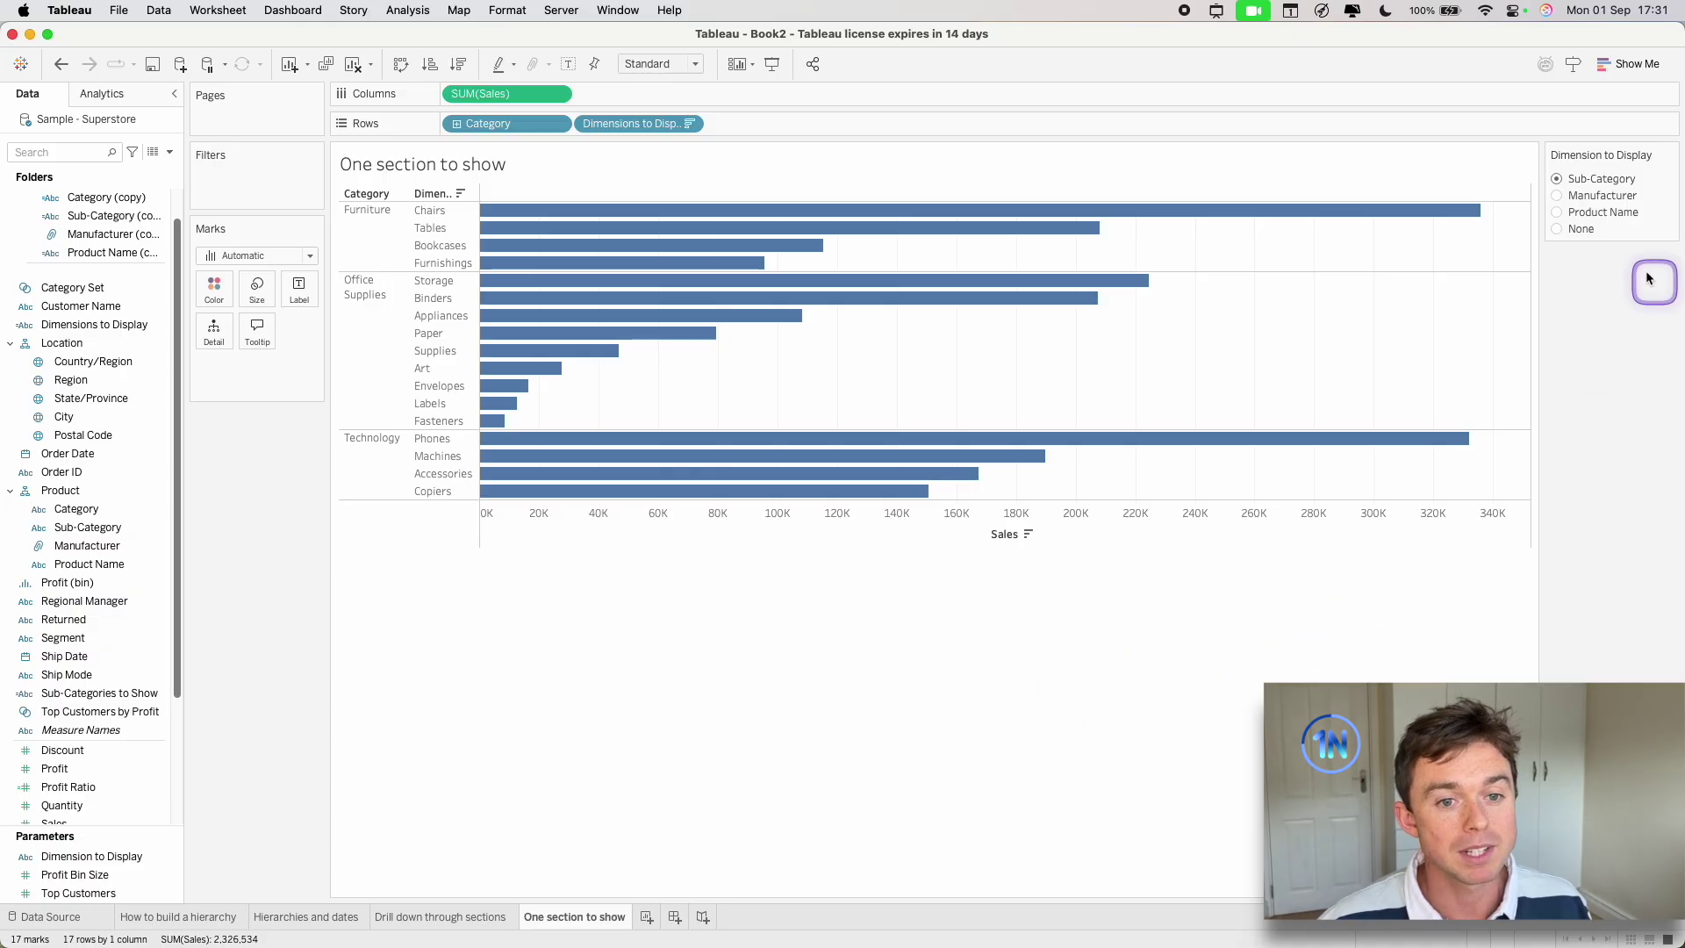
left_click(1558, 197)
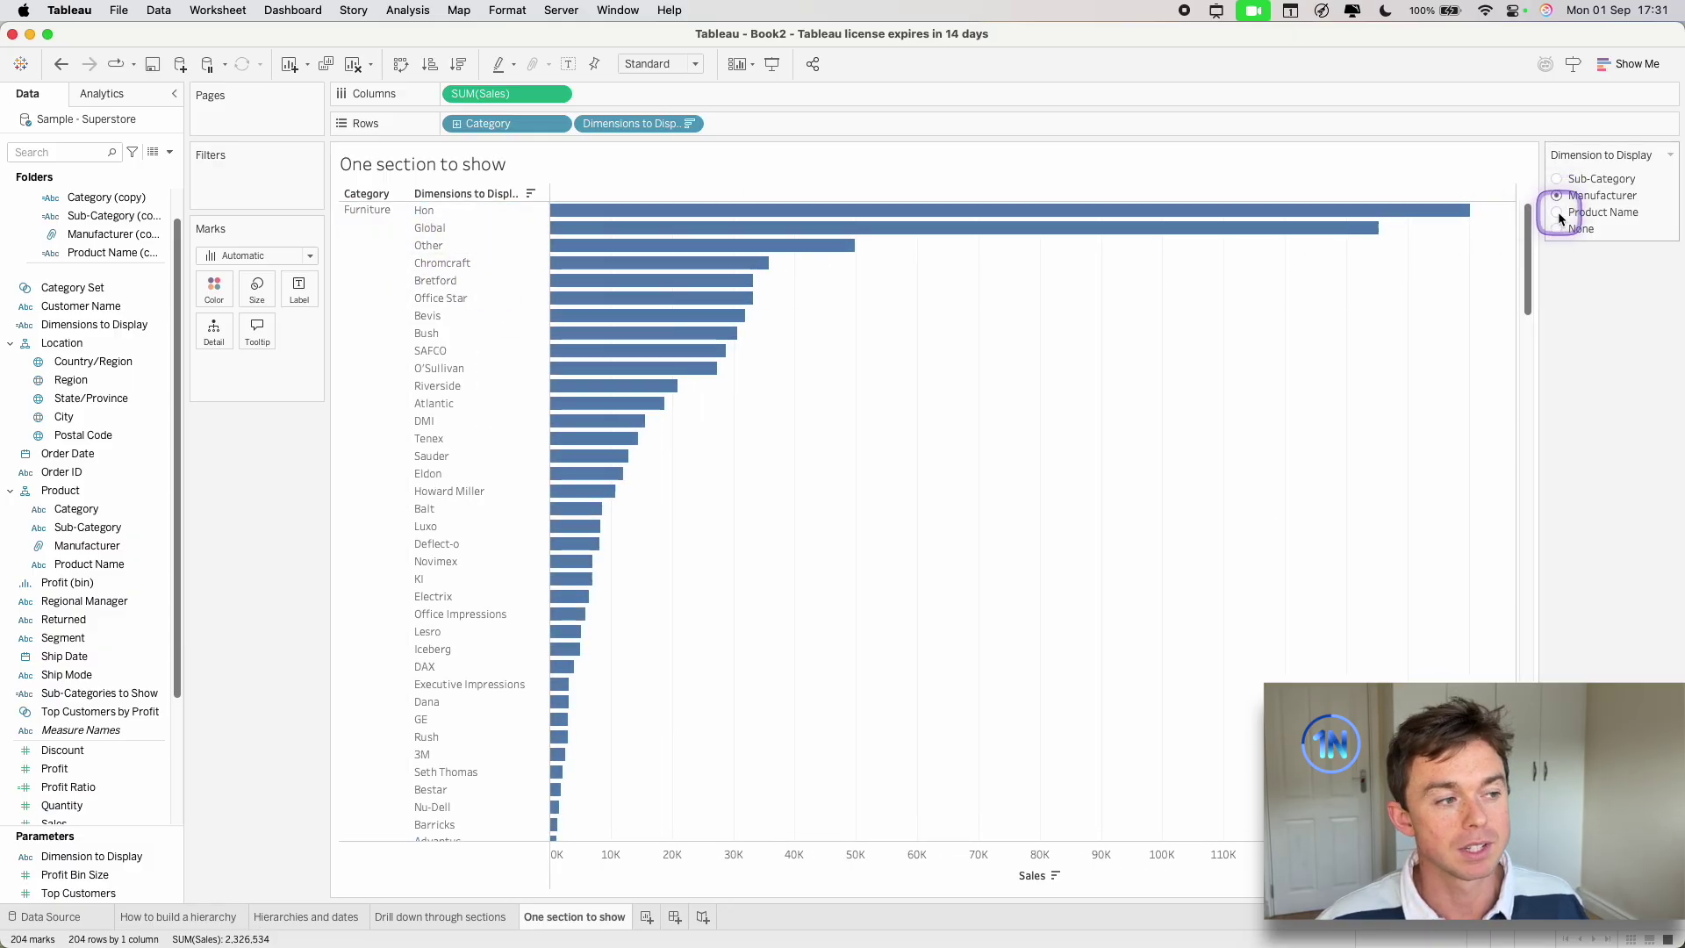
left_click(1558, 212)
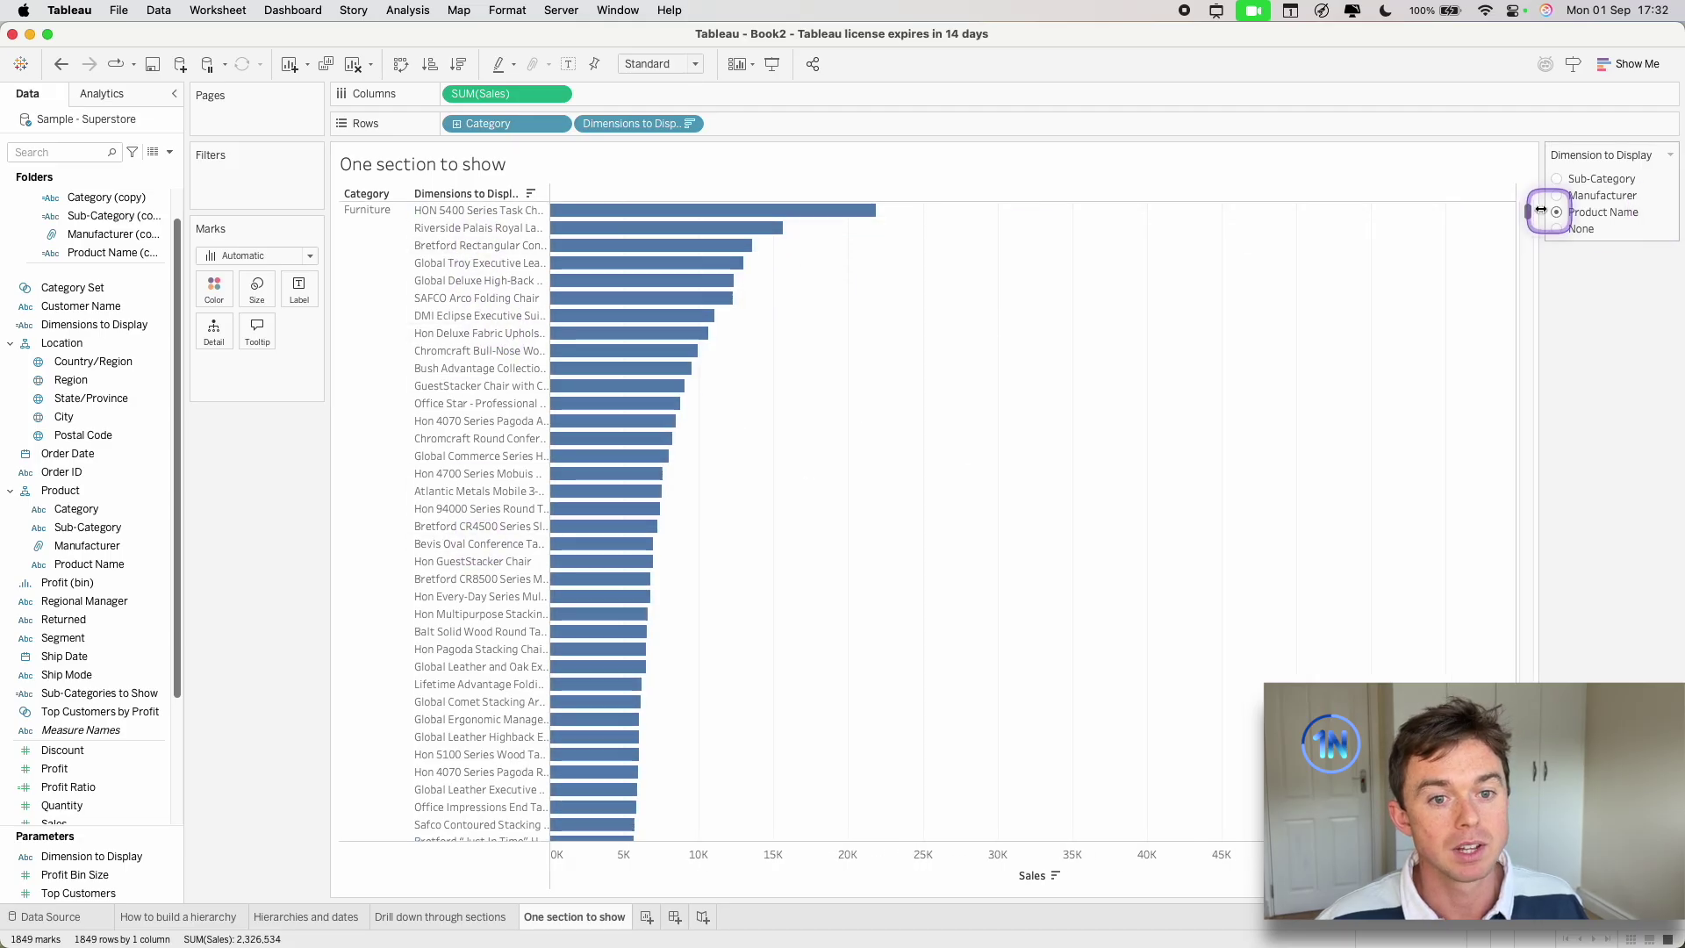
left_click(1558, 230)
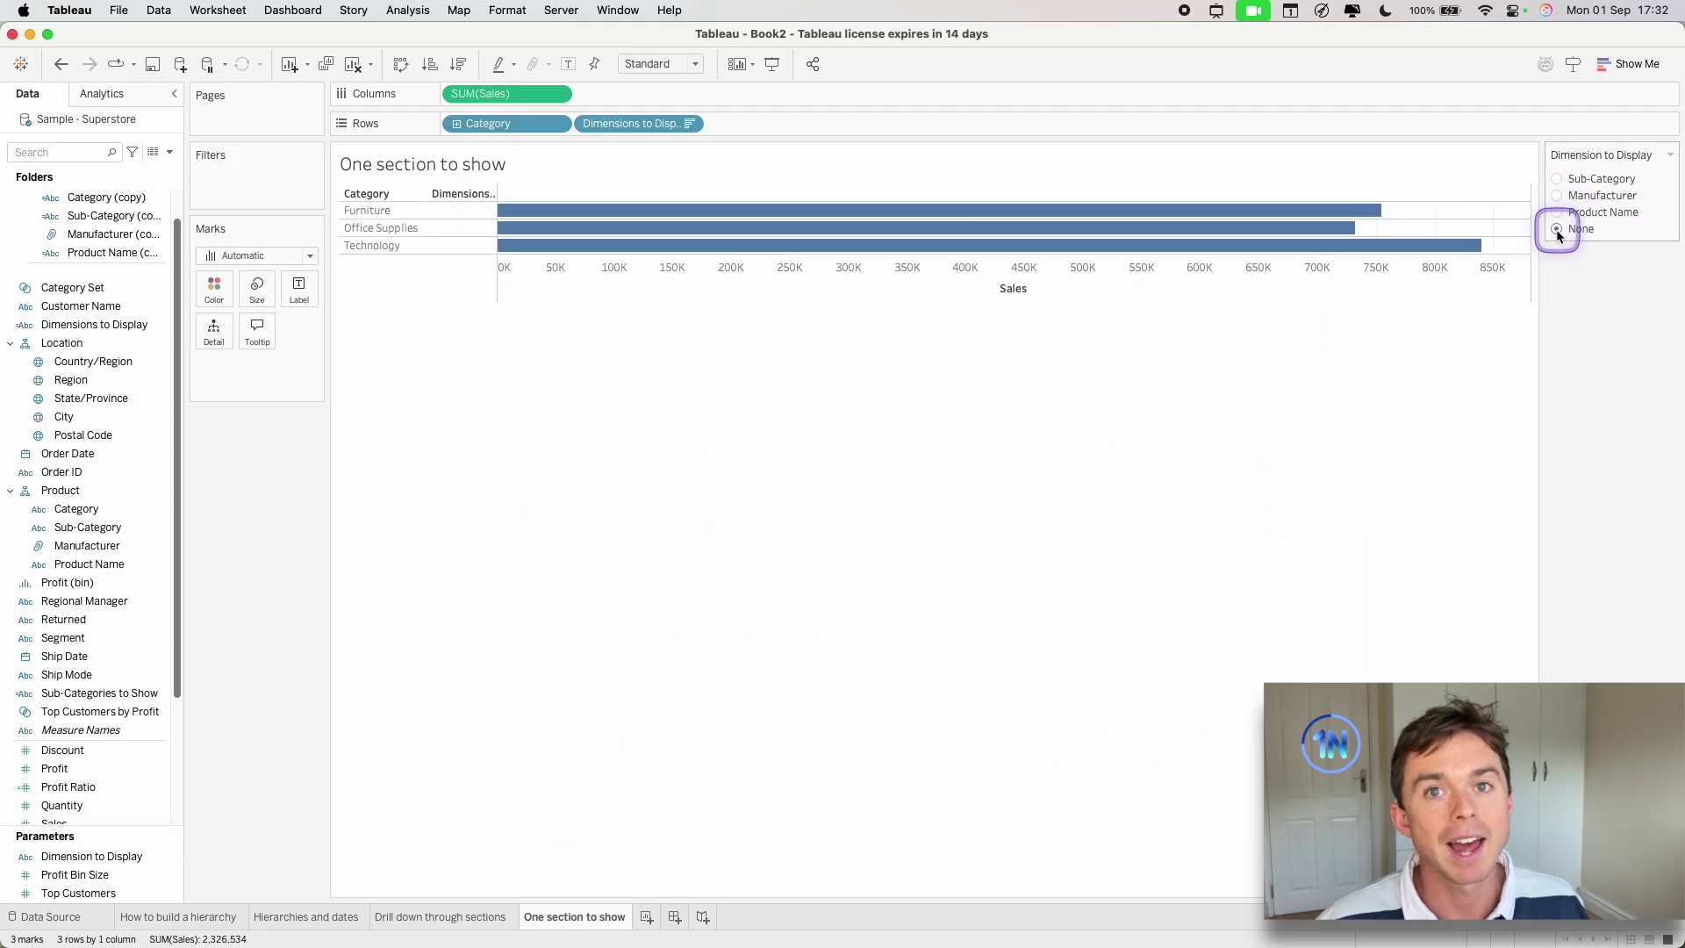
left_click(1558, 197)
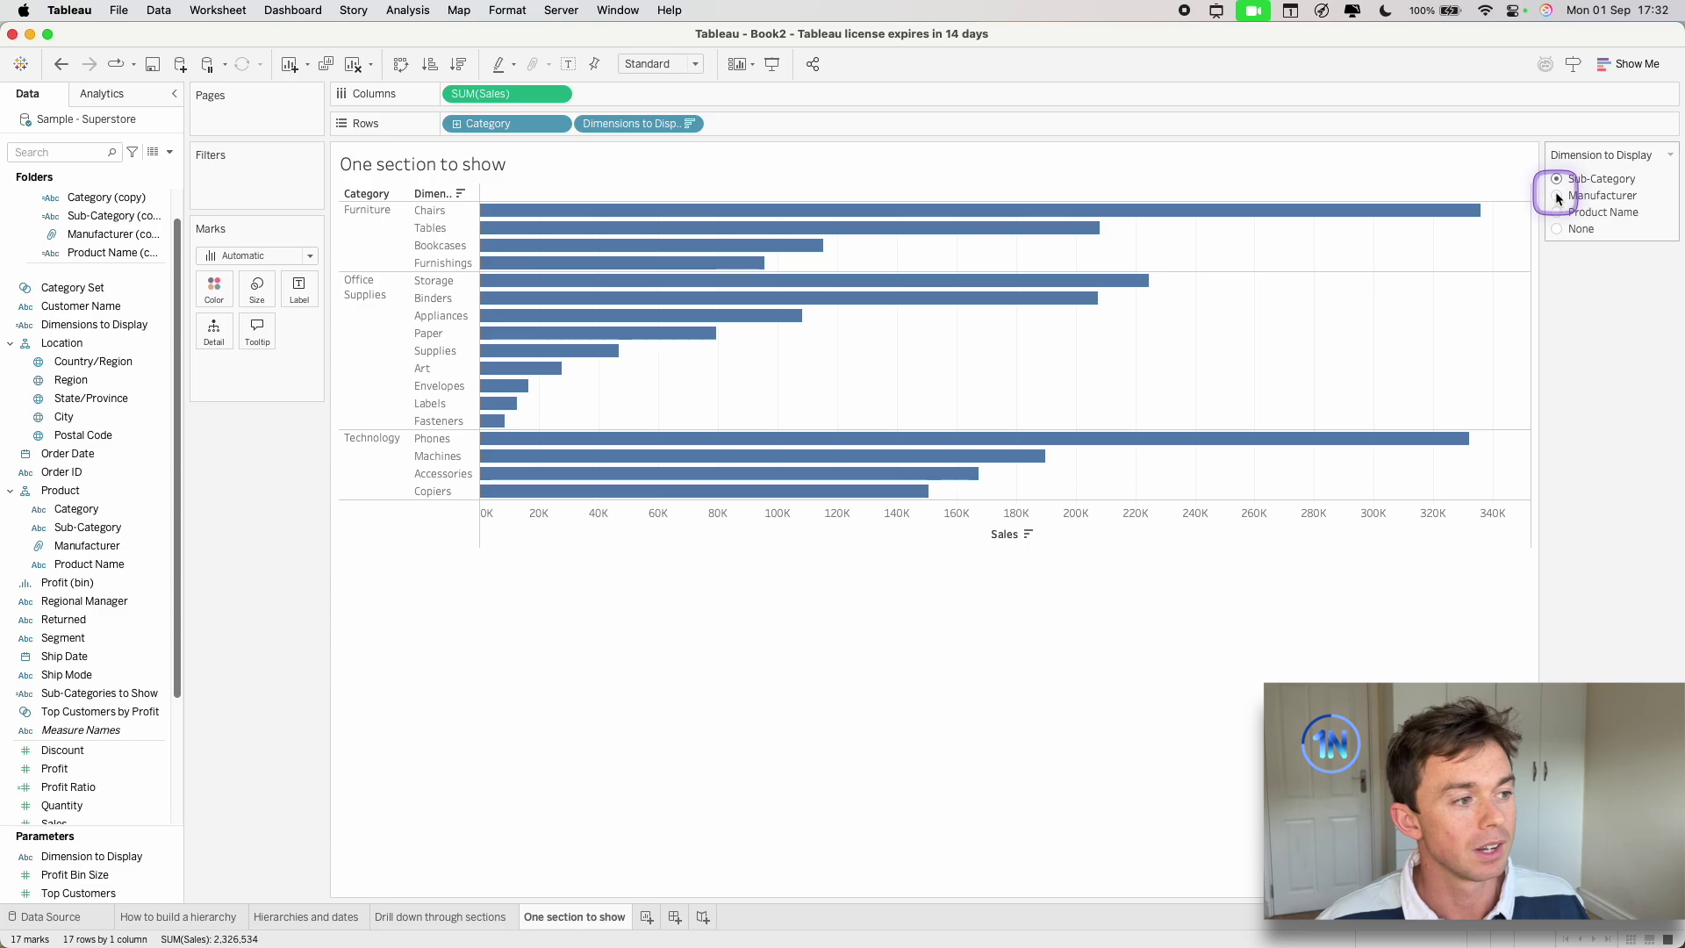
left_click(1559, 212)
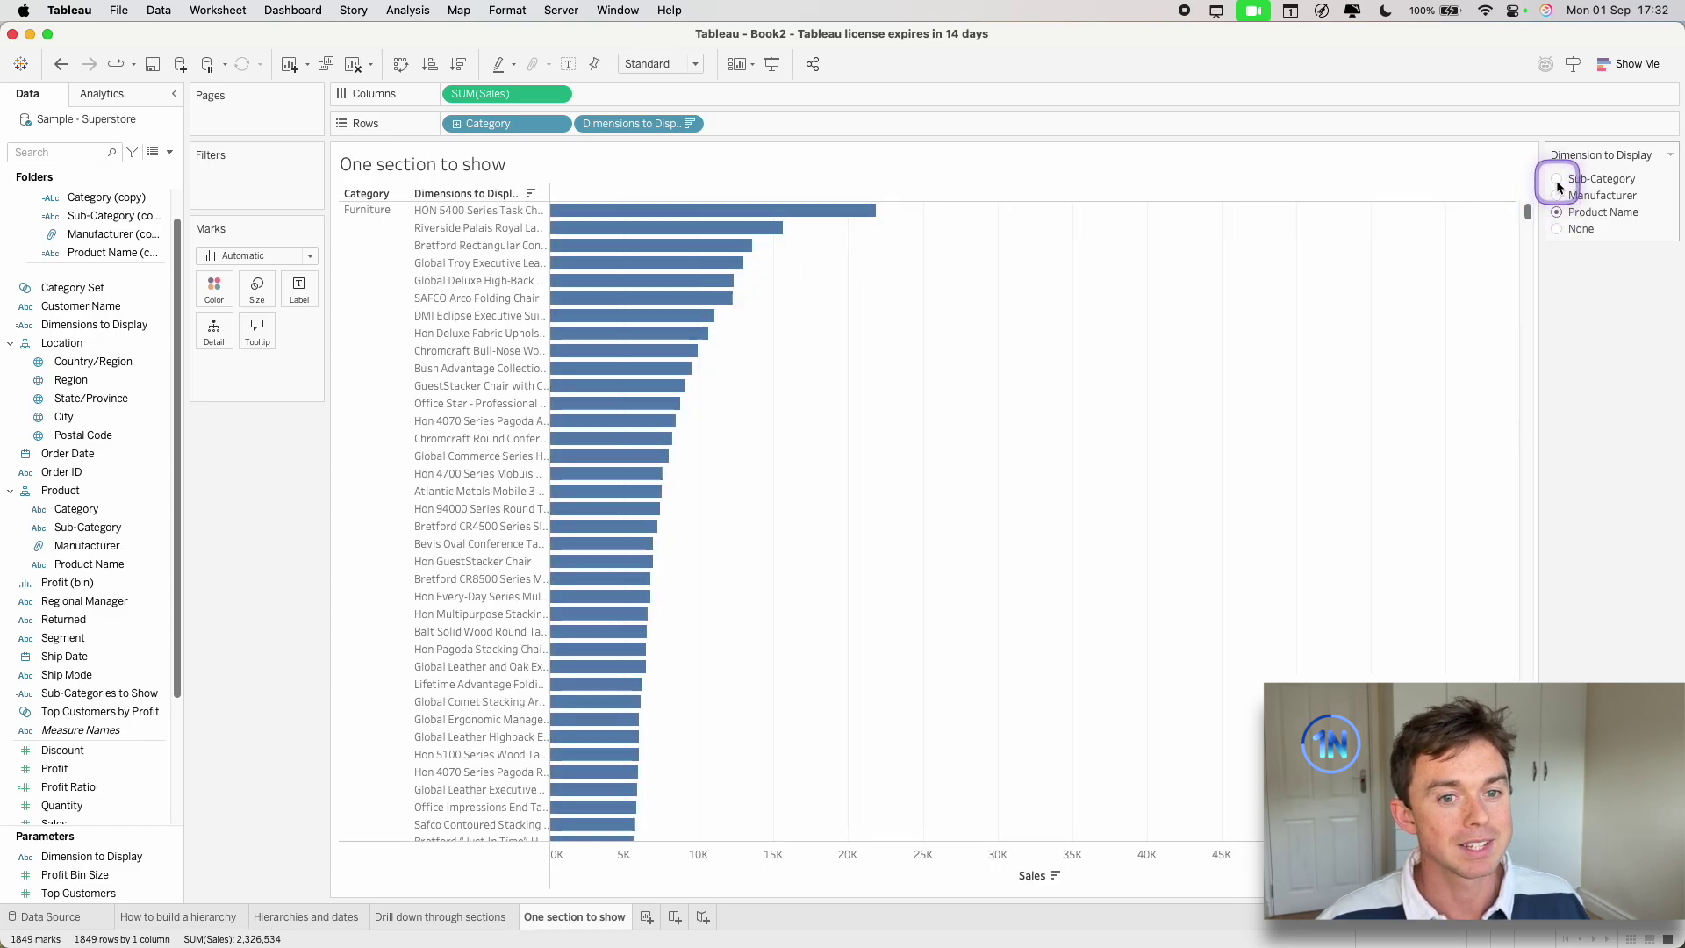
left_click(1556, 179)
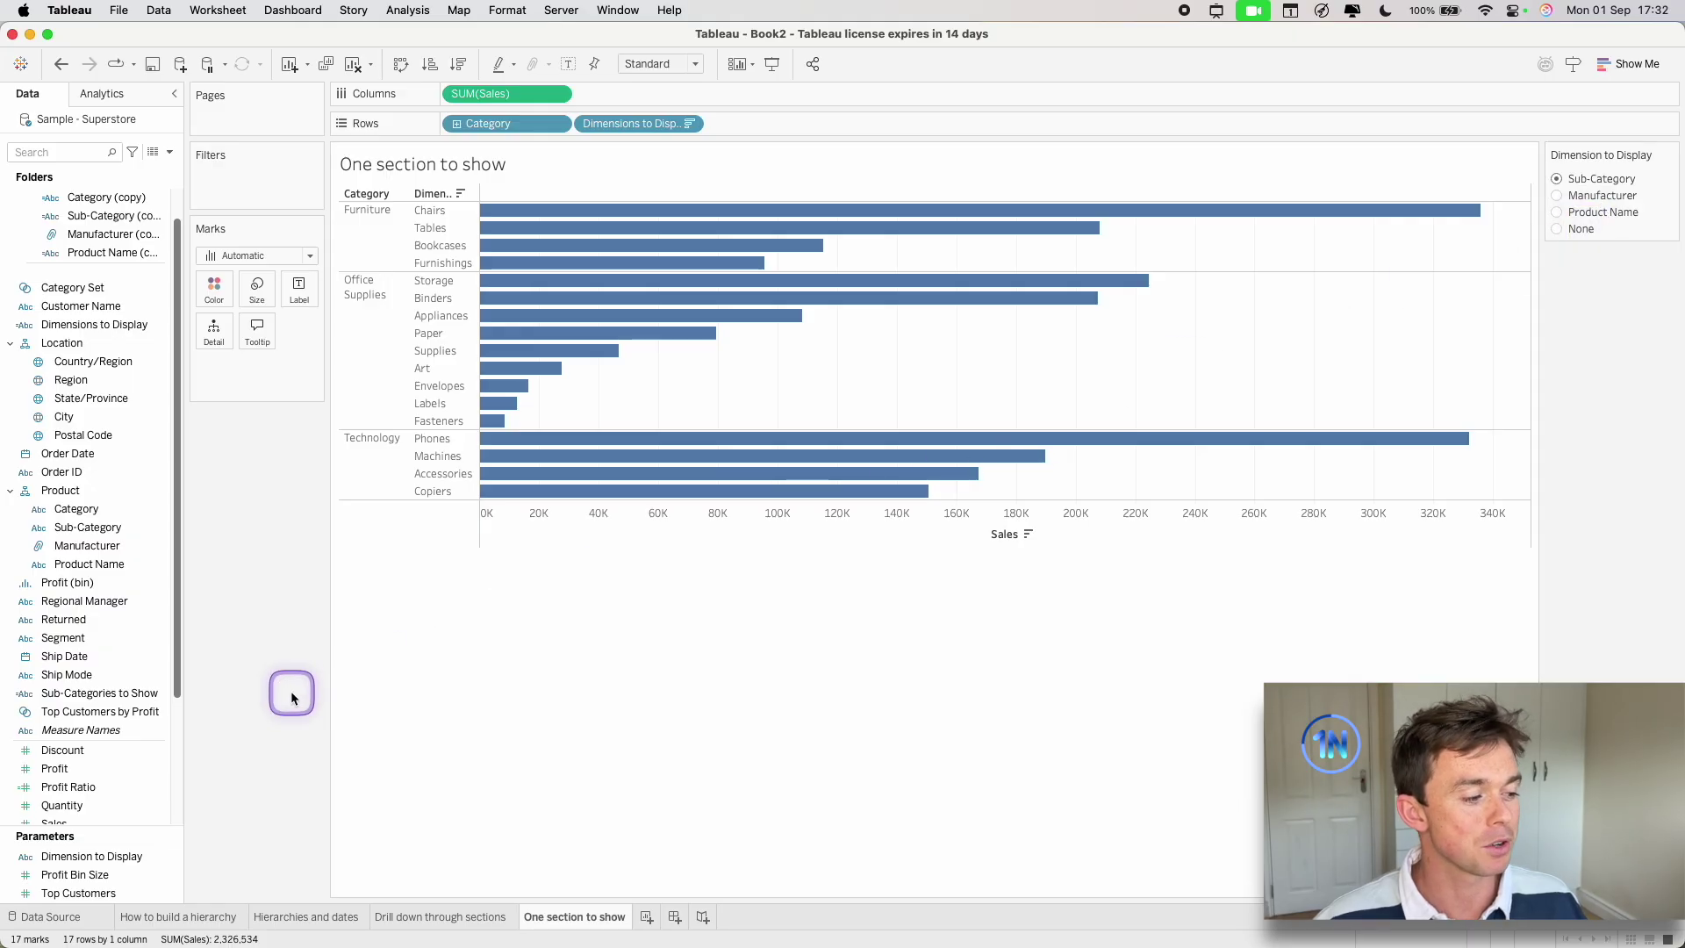
right_click(136, 857)
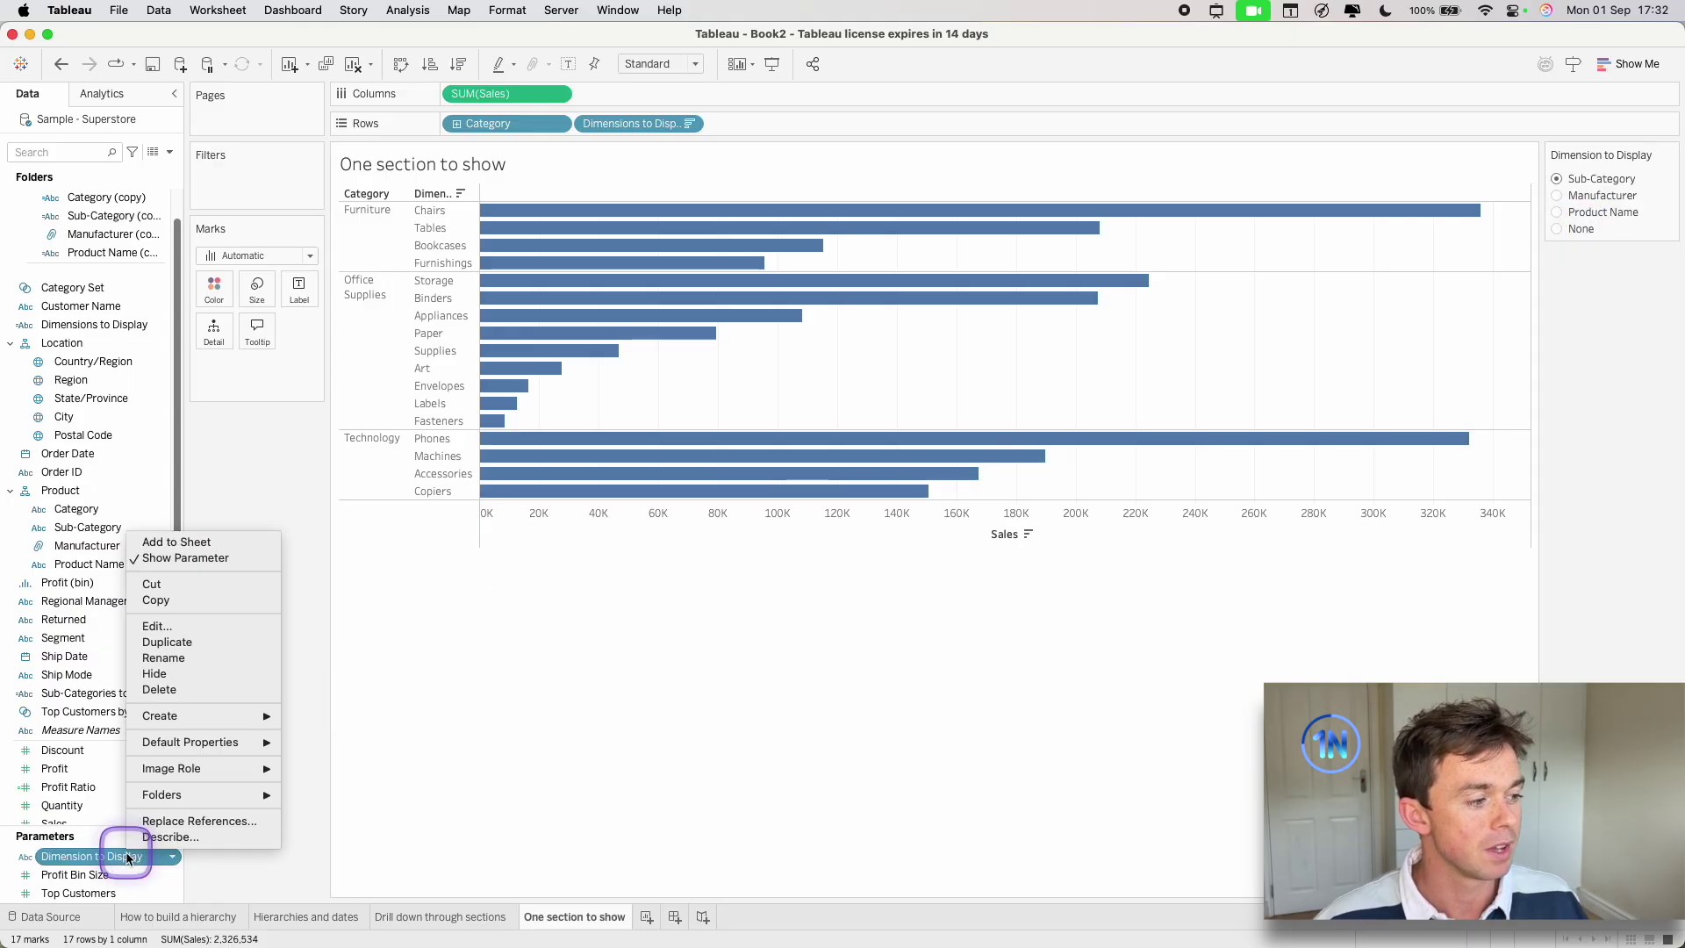
left_click(200, 625)
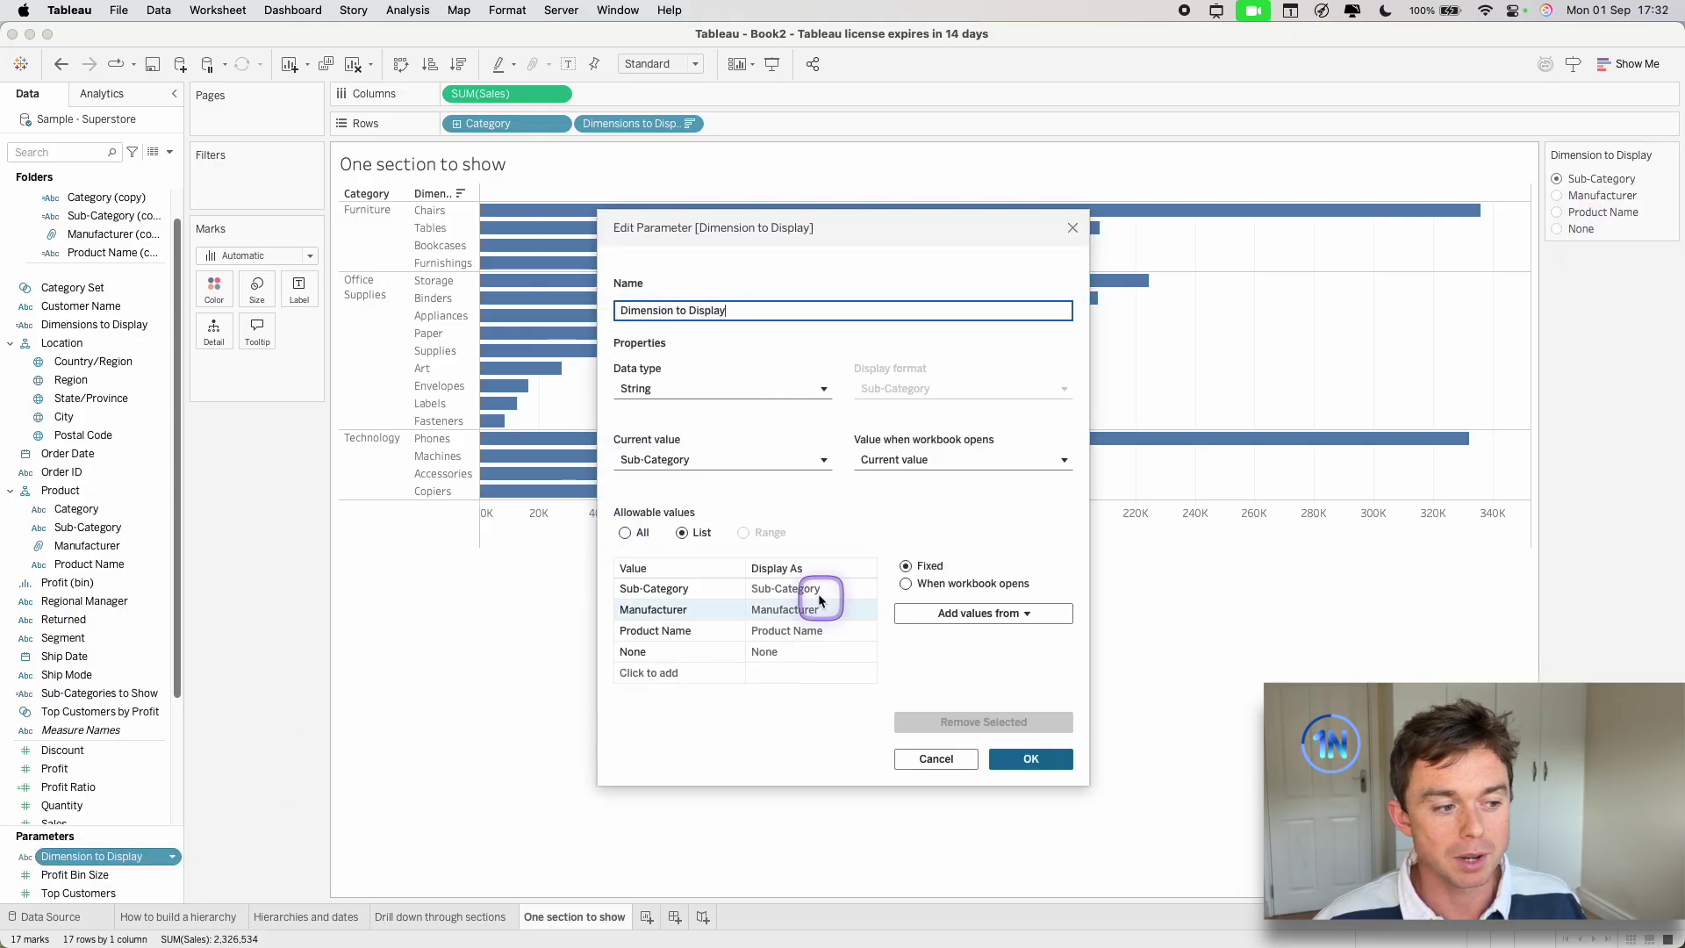
left_click(694, 655)
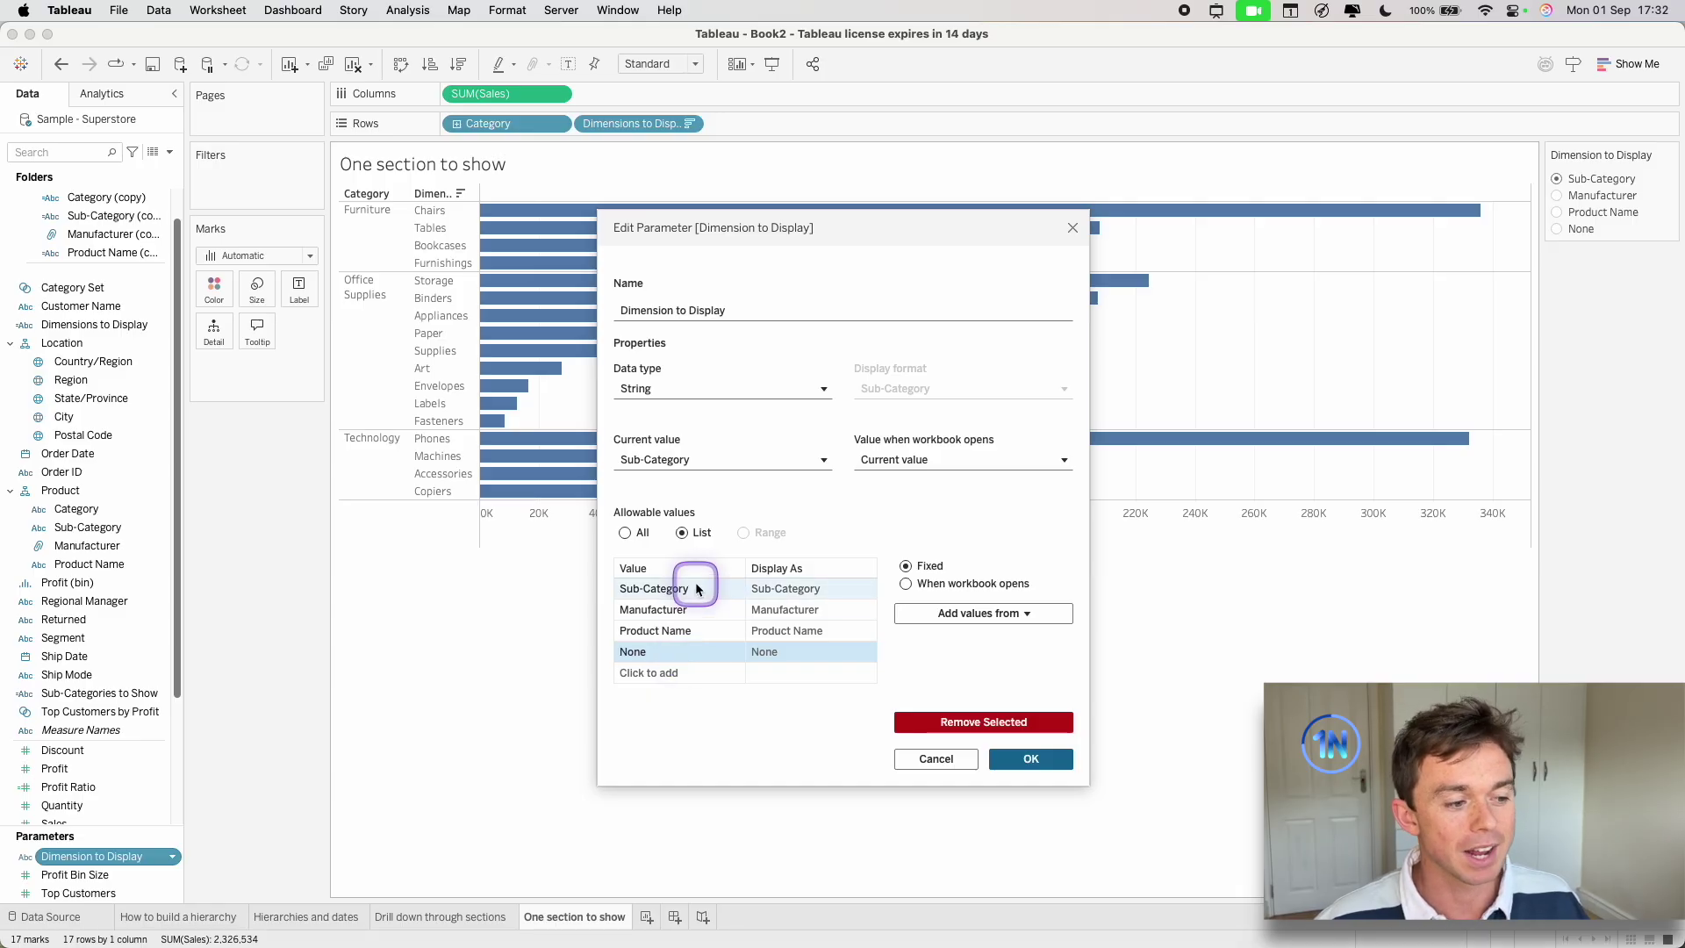
left_click(969, 766)
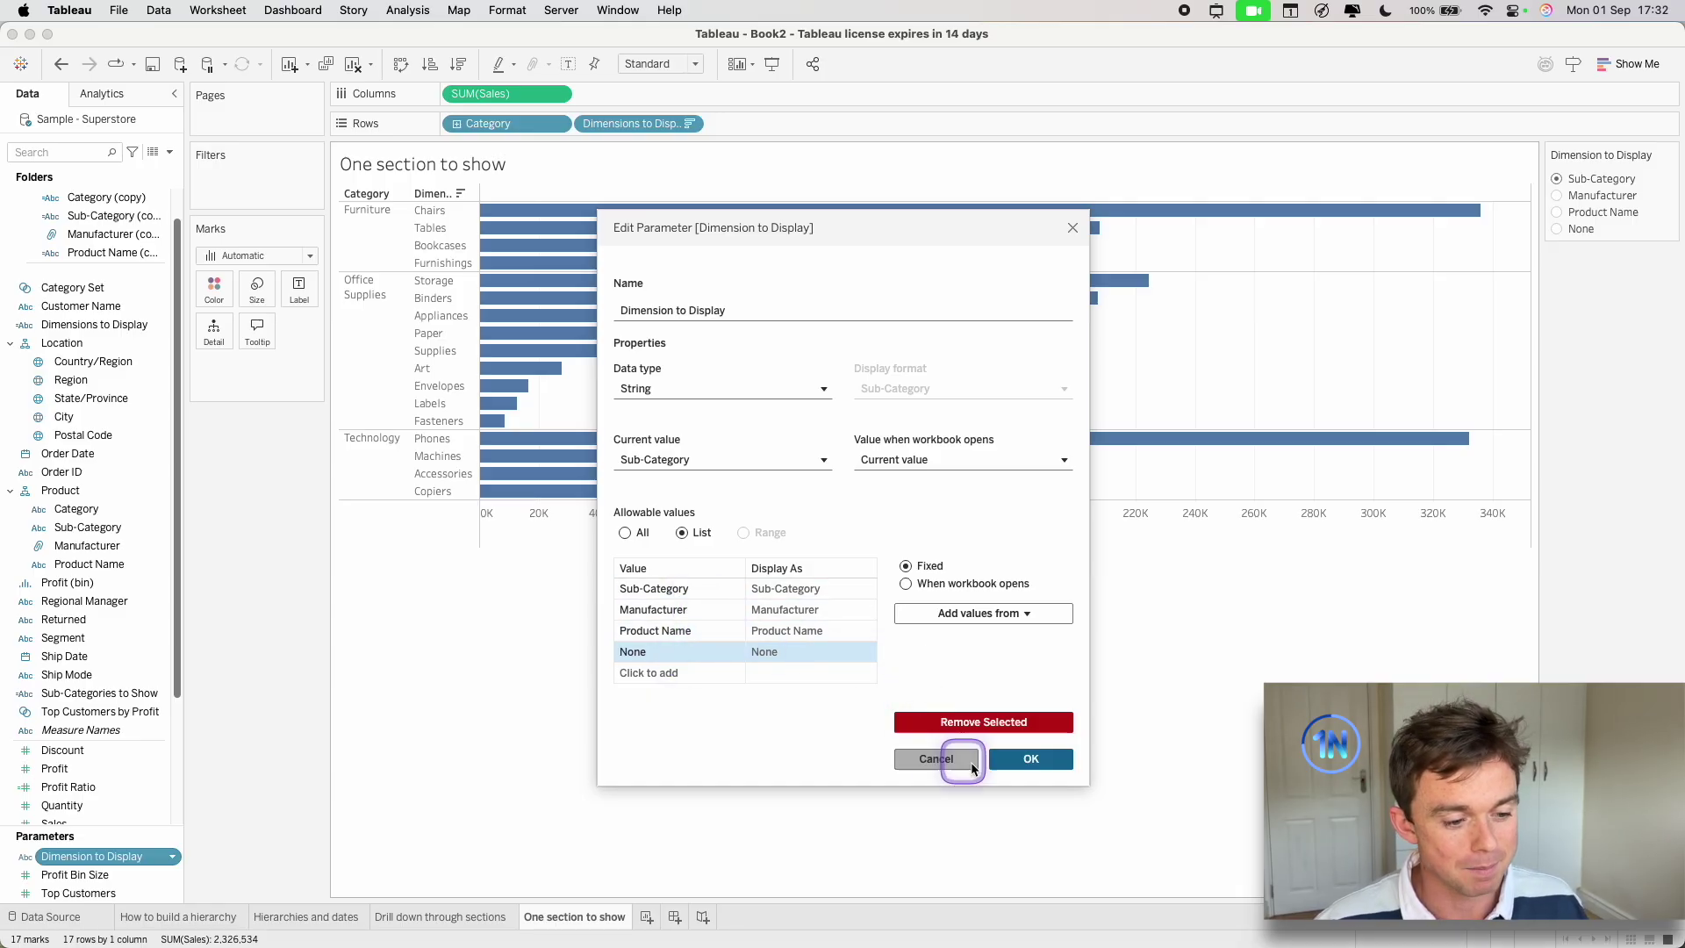
left_click(1021, 760)
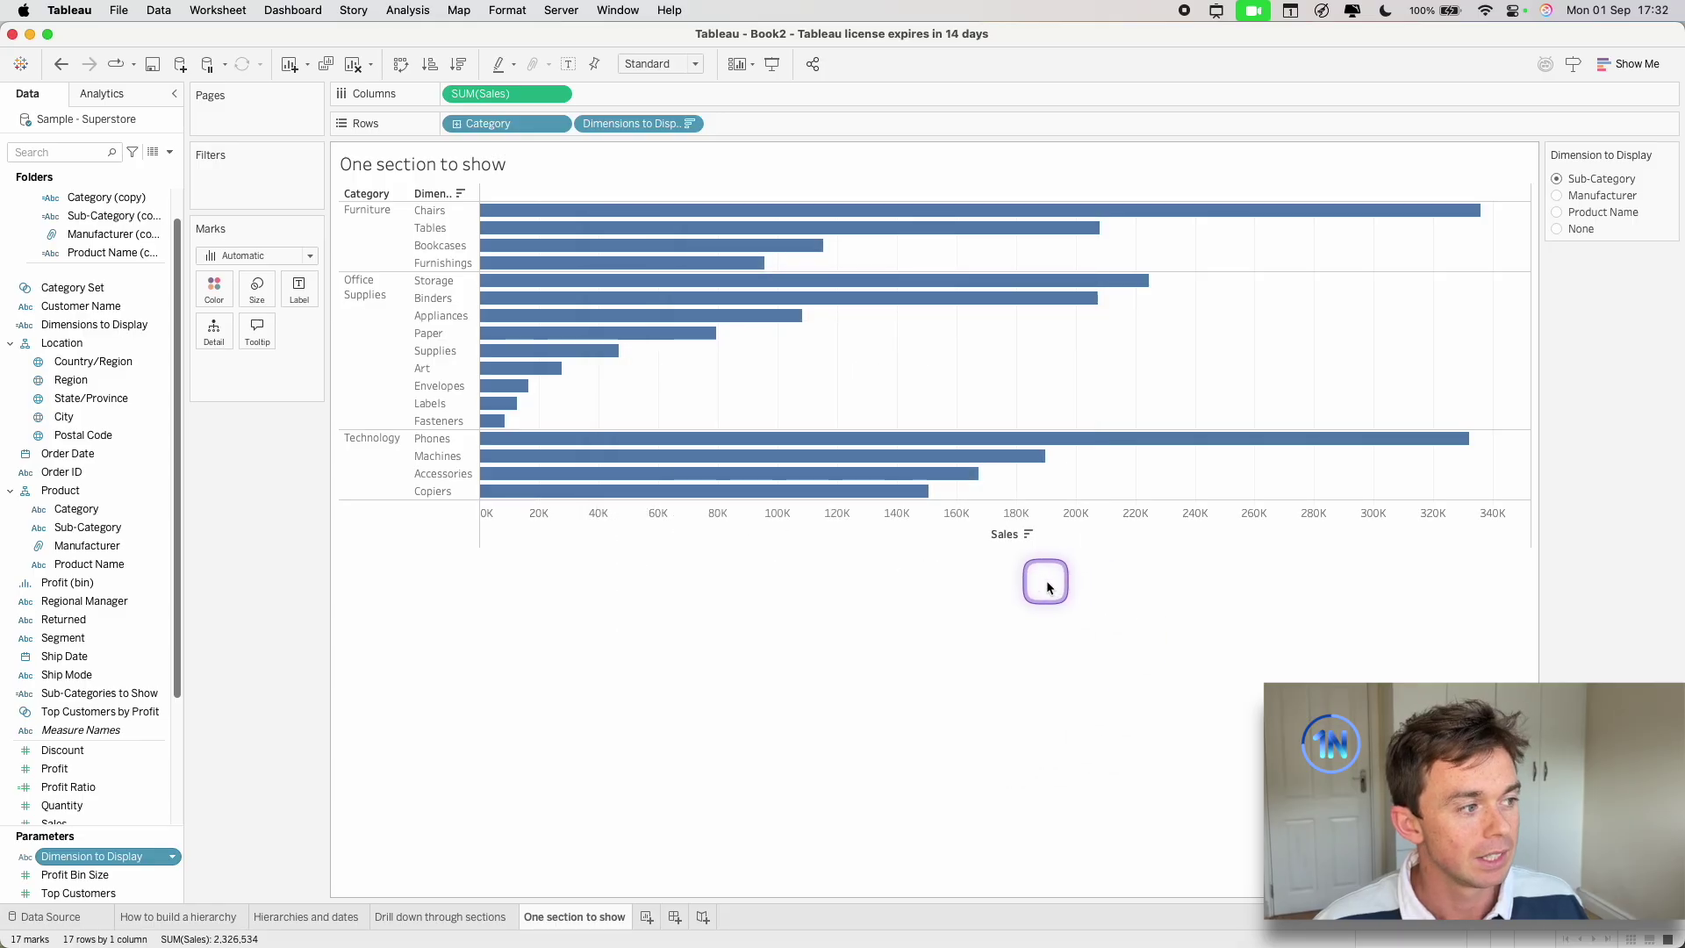
right_click(107, 325)
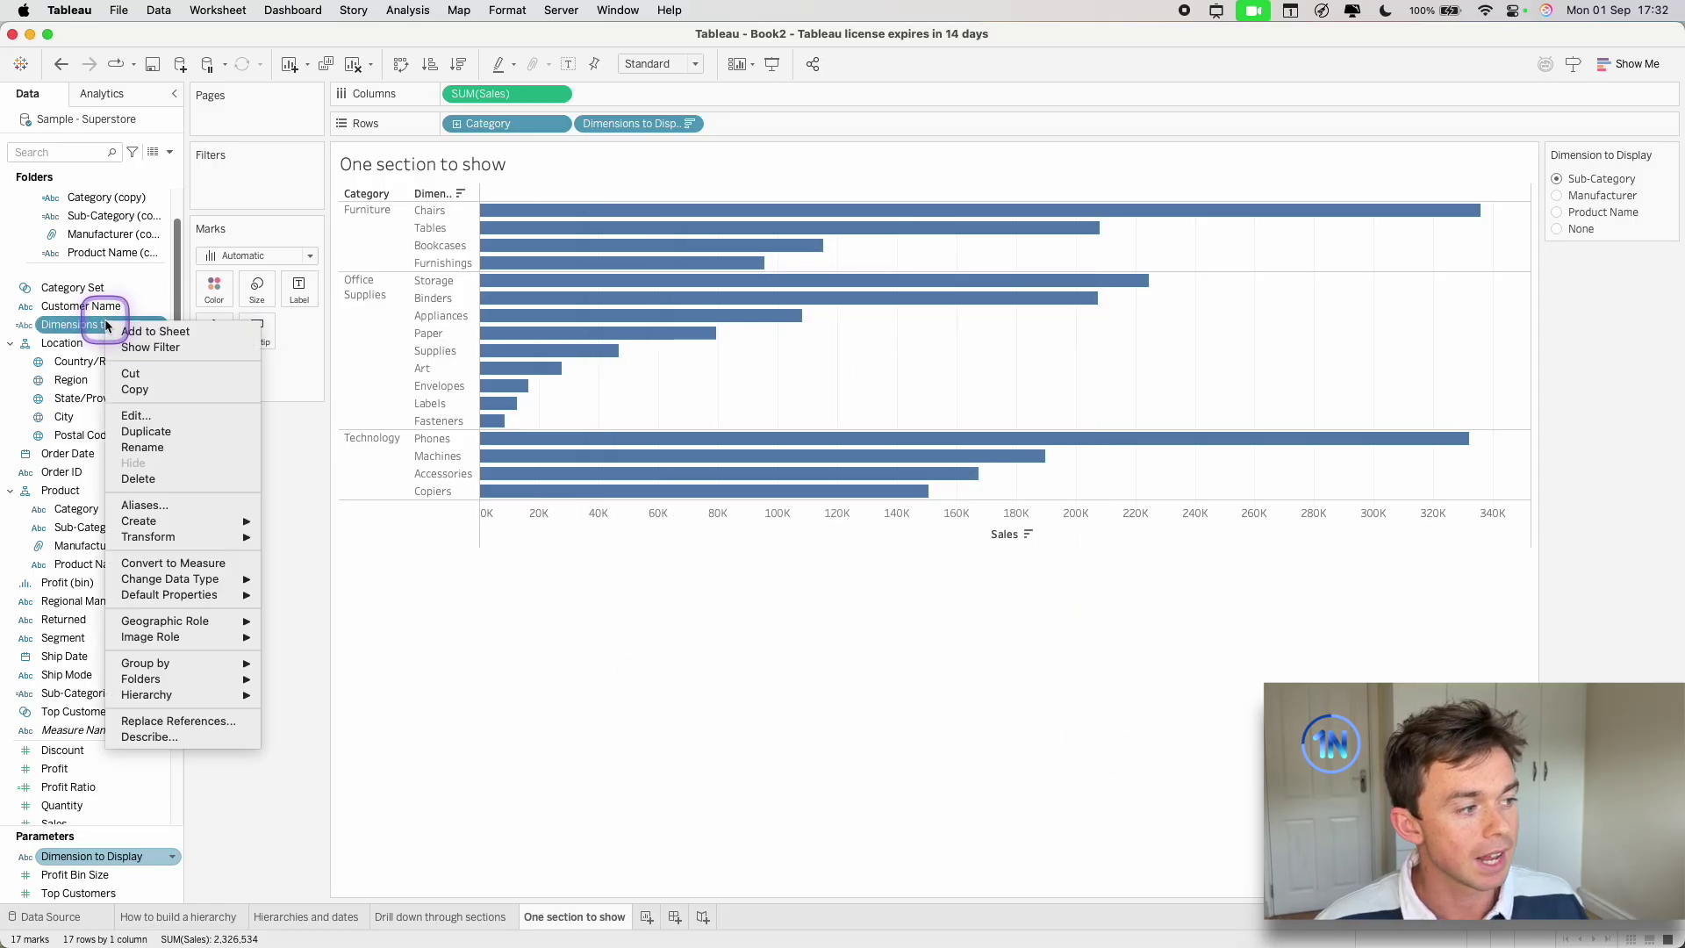
left_click(149, 415)
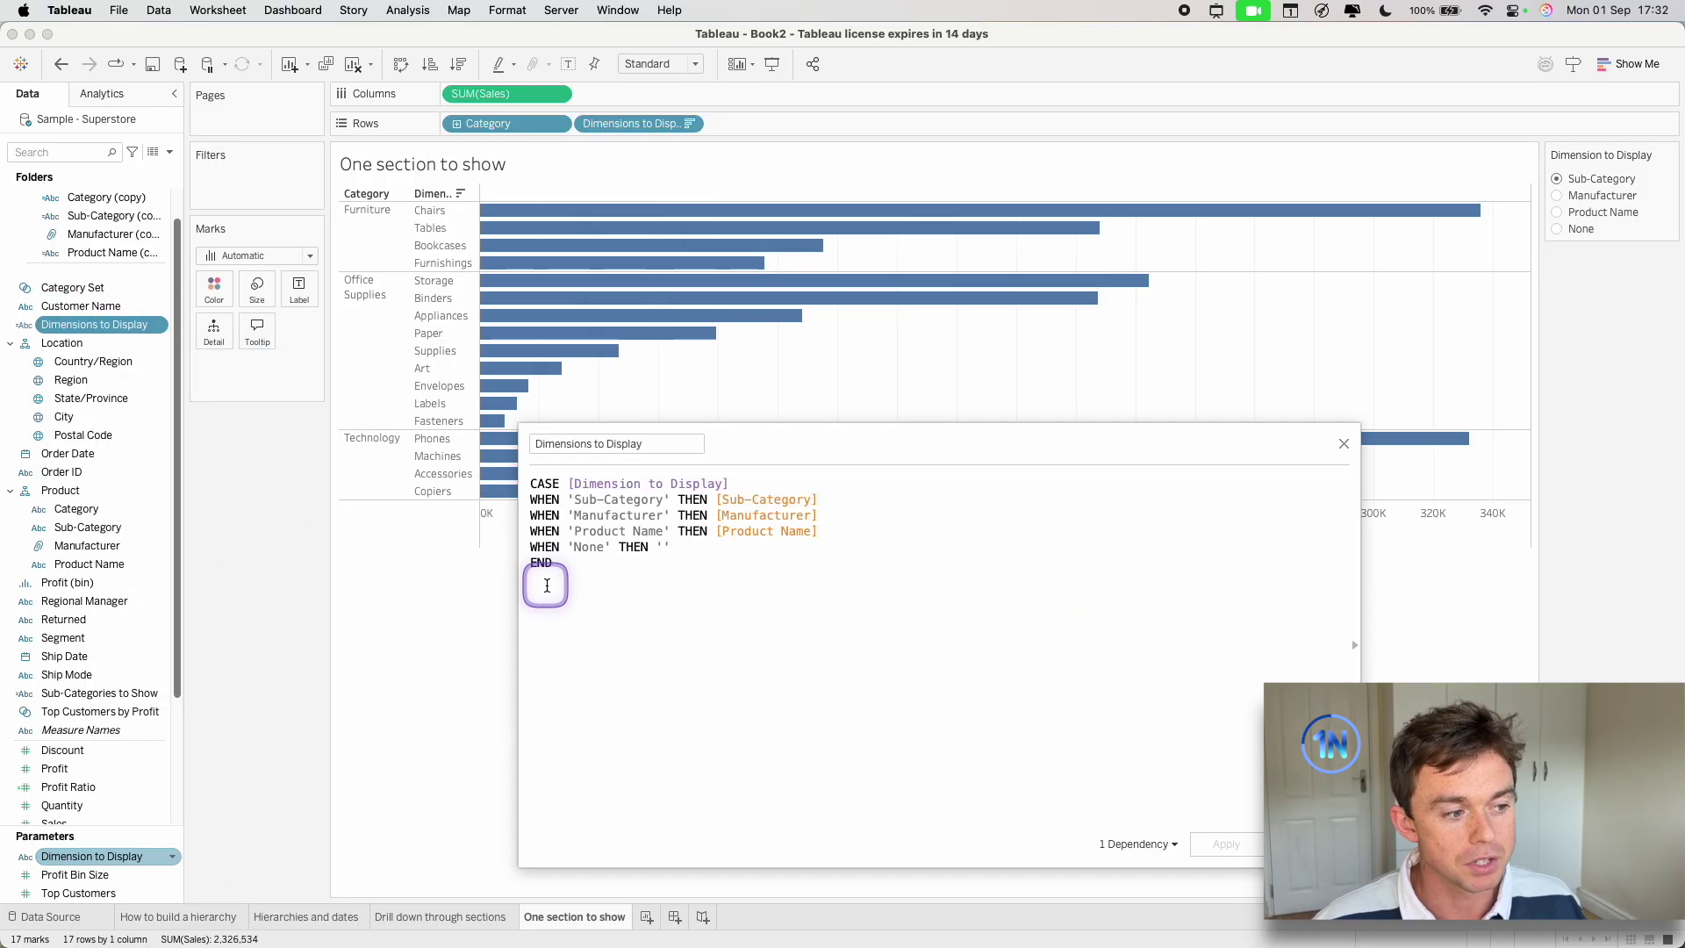
left_click_drag(553, 571, 530, 483)
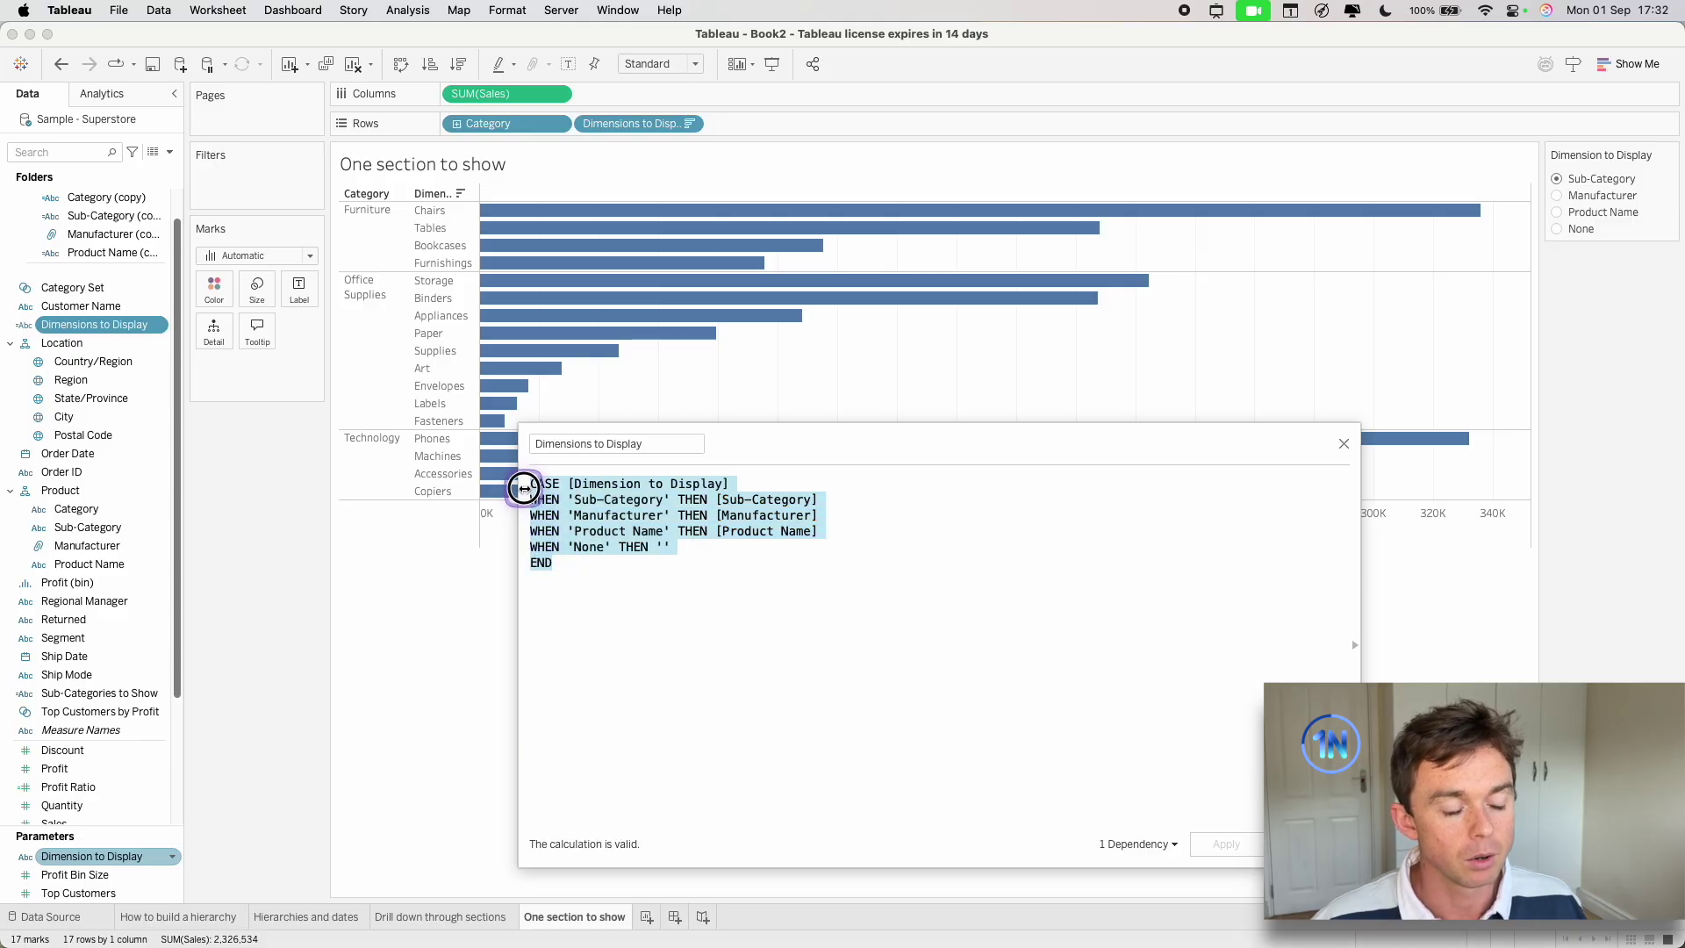
left_click(676, 615)
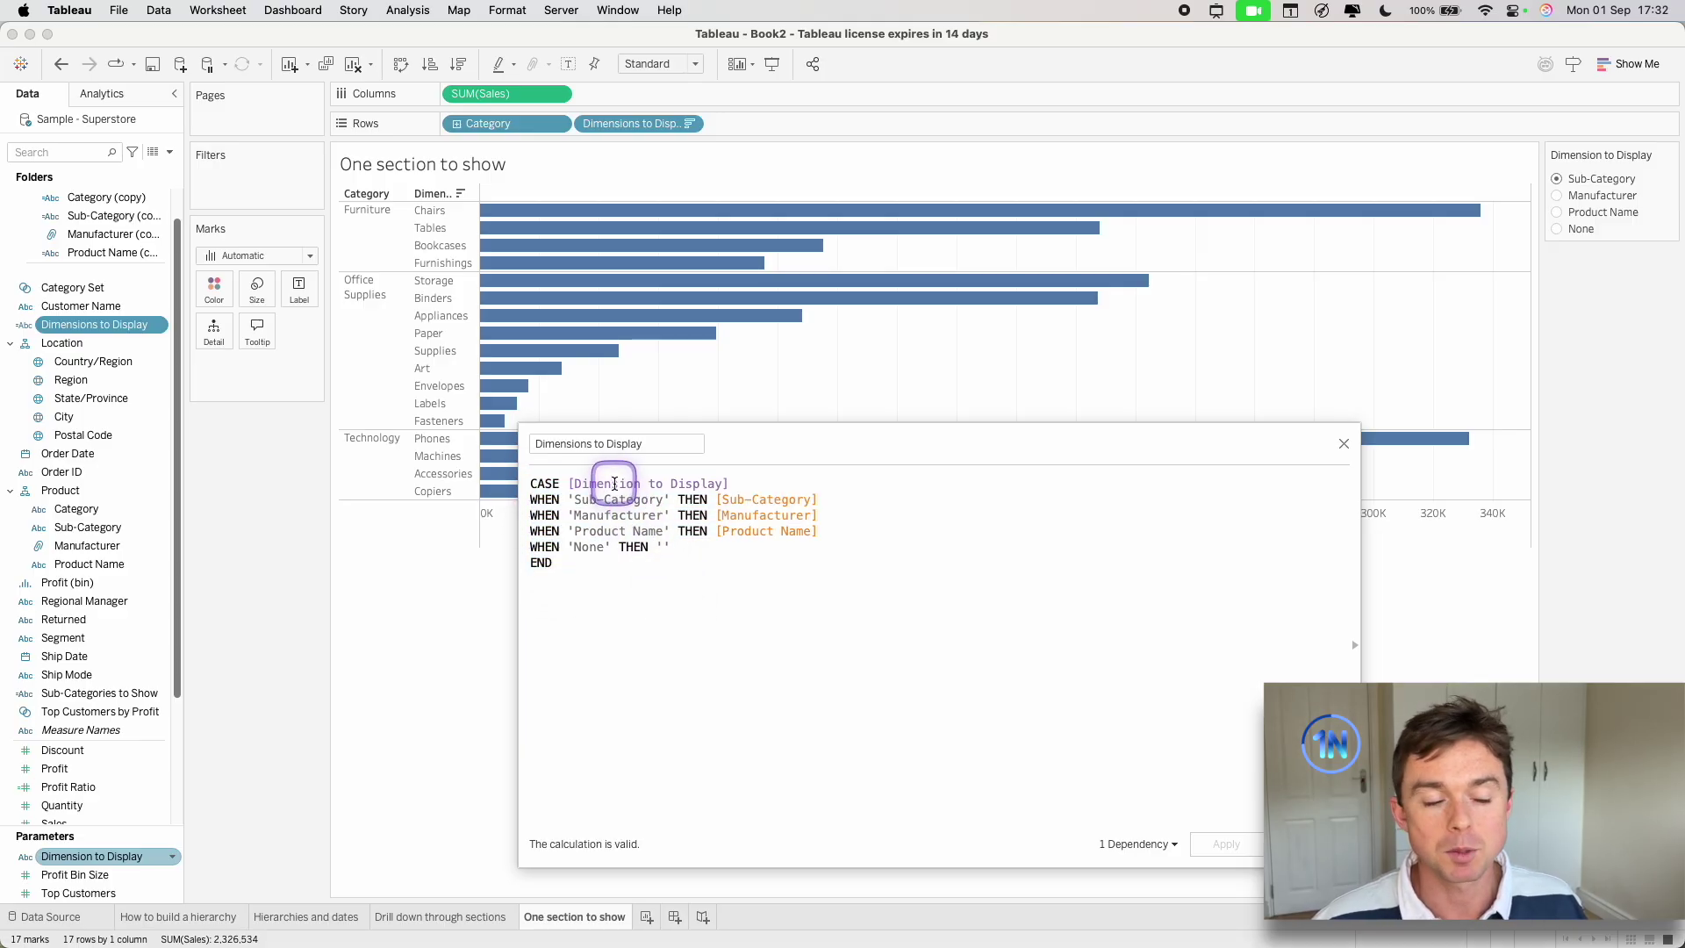
left_click(797, 499)
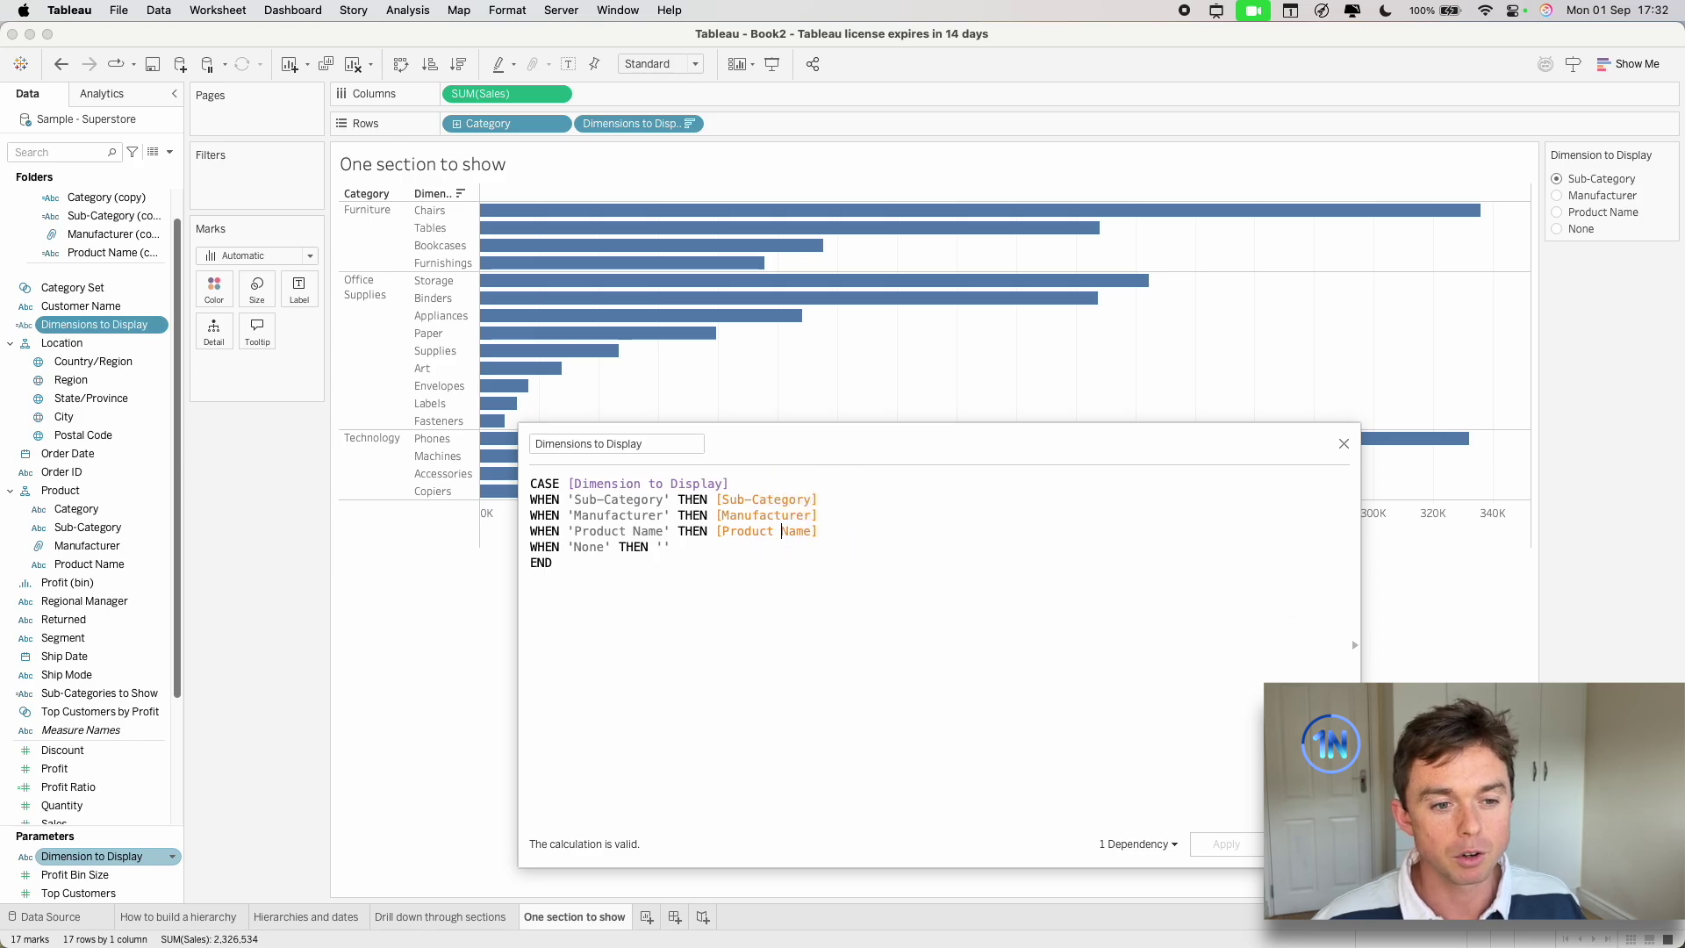
left_click(1355, 654)
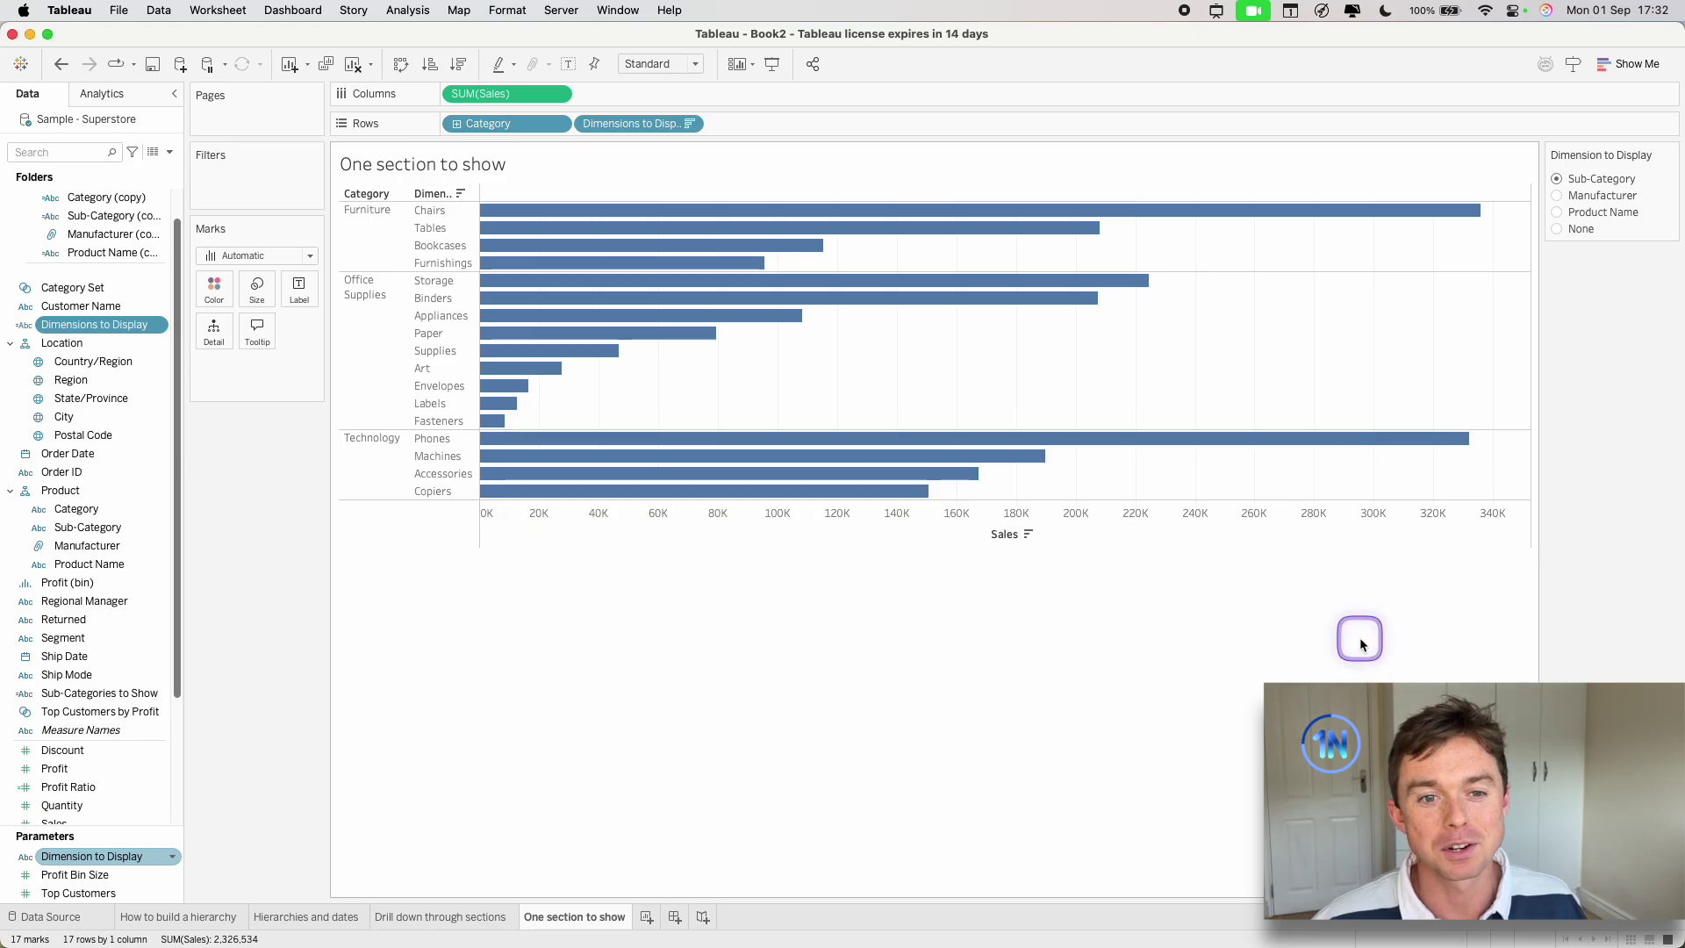
left_click(1556, 196)
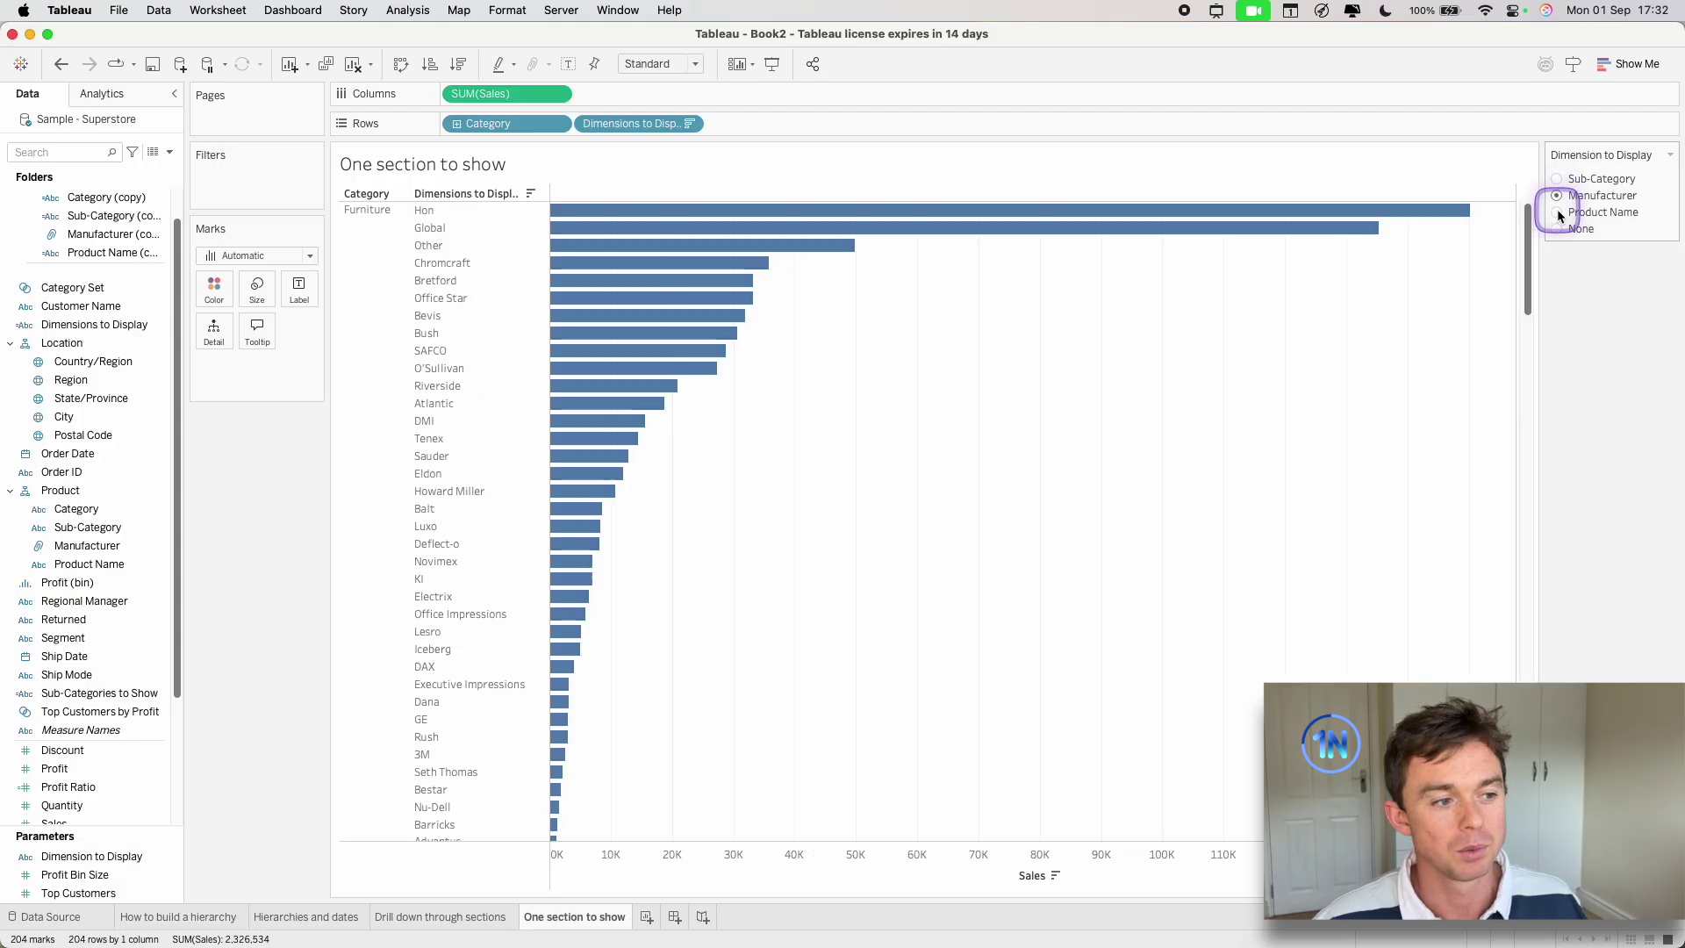
left_click(1558, 213)
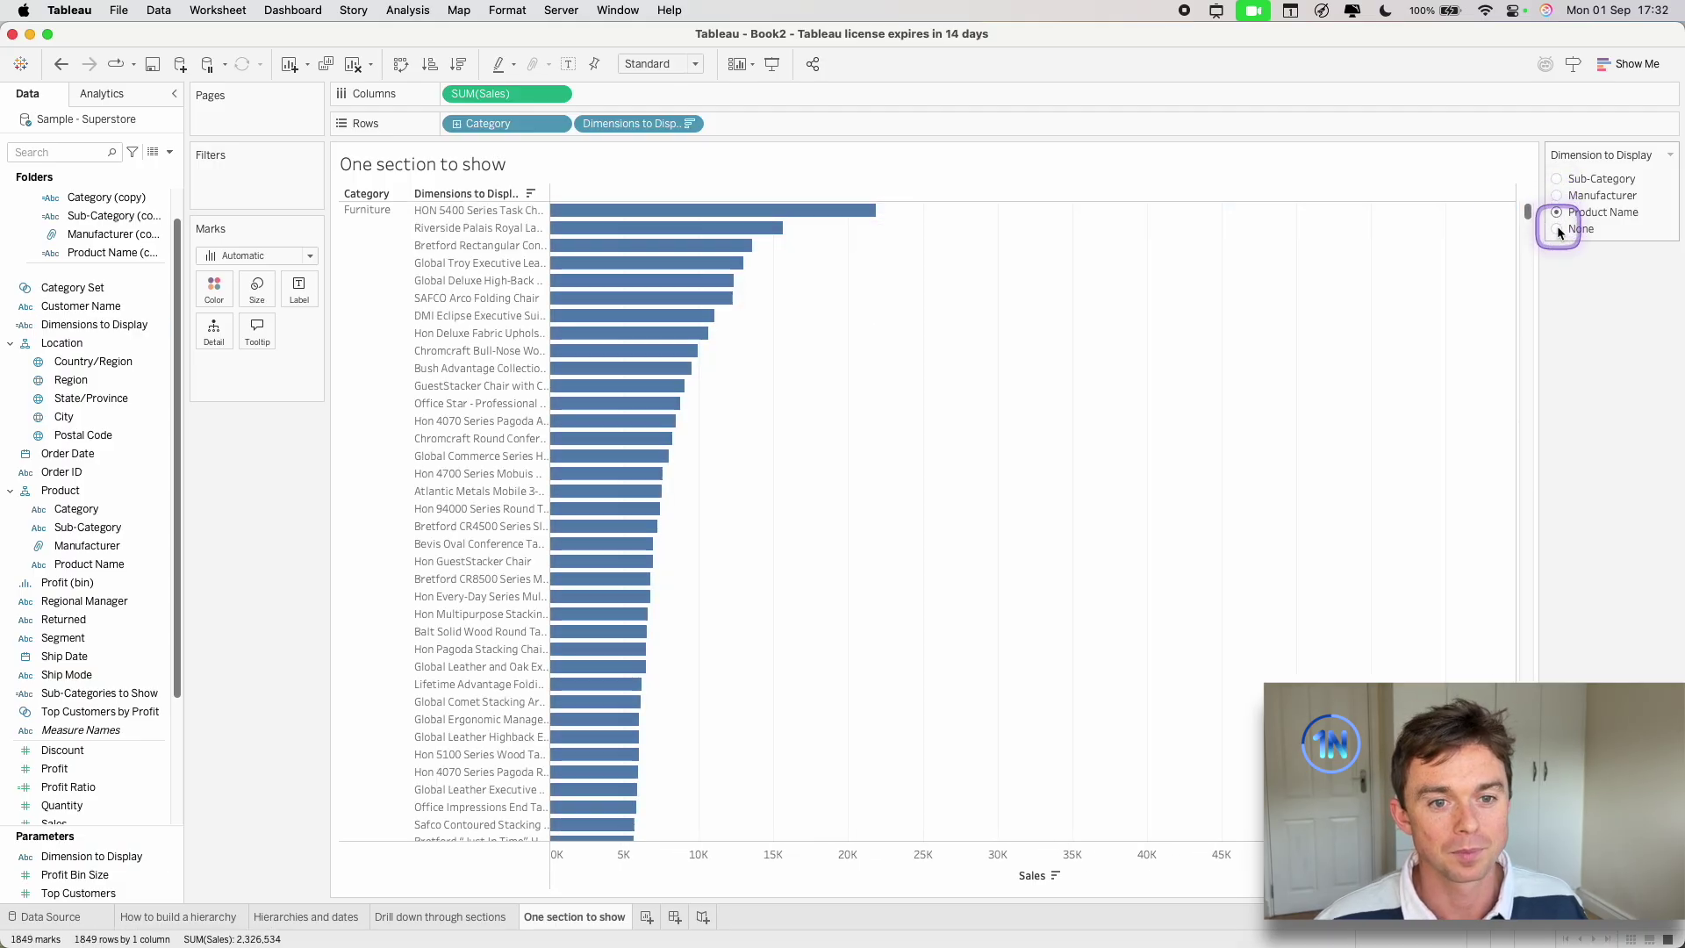
left_click(1558, 179)
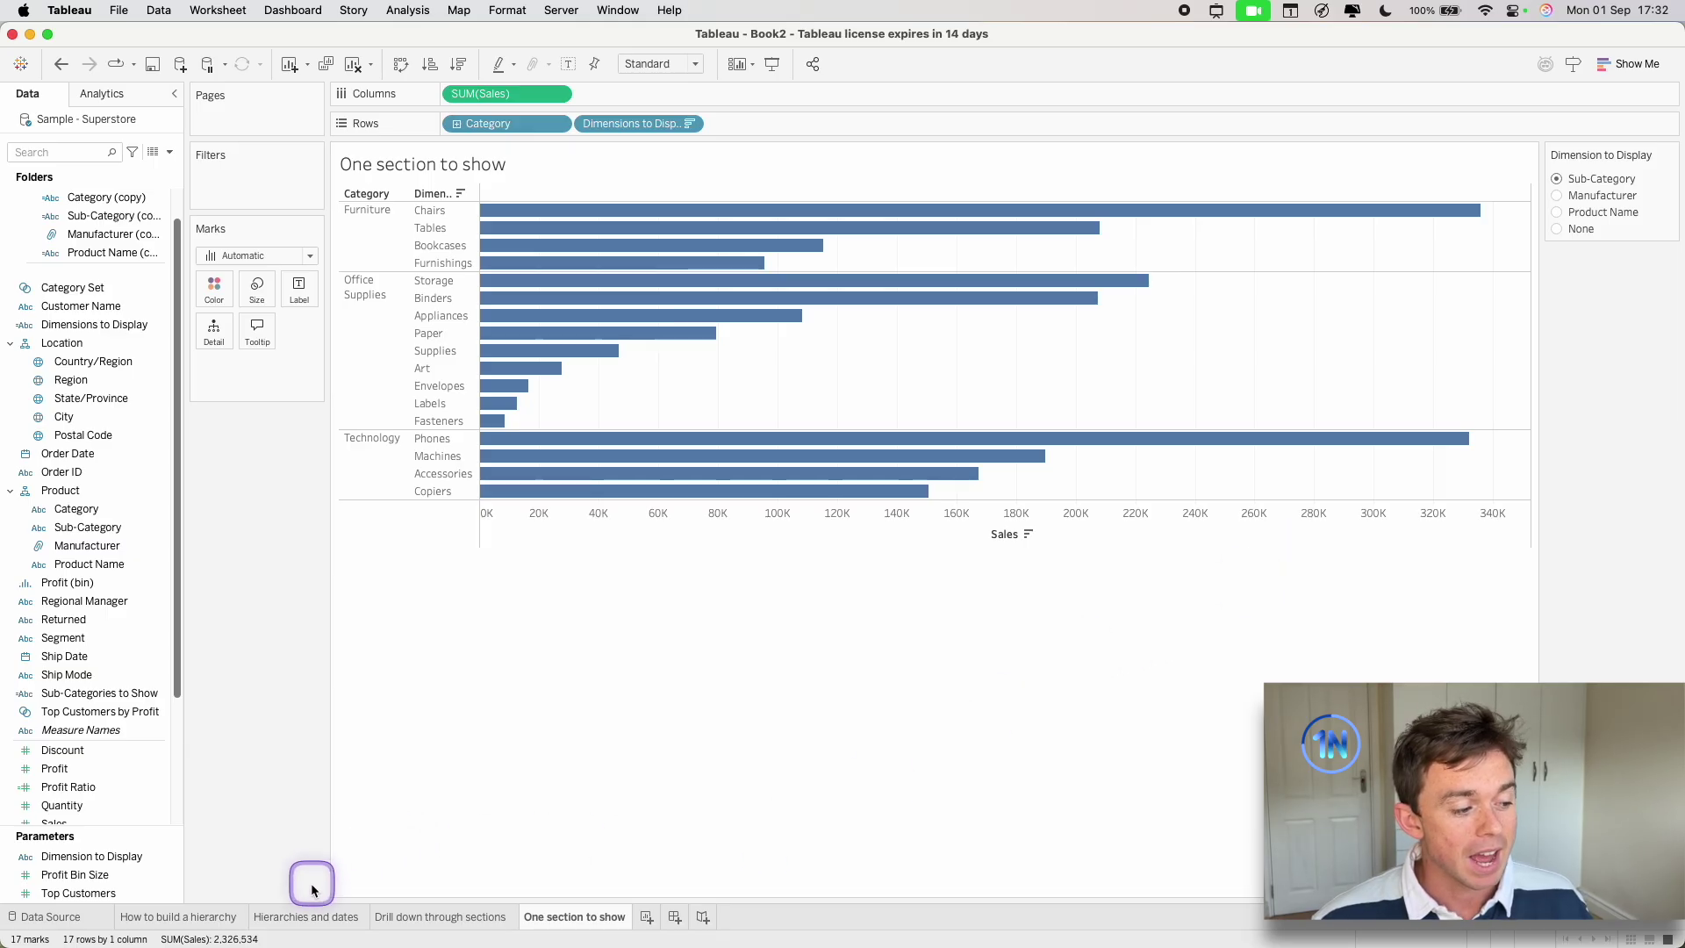
On the How to build a hierarchy sheet, collapse the Profit hierarchy back to Category level.
left_click(184, 917)
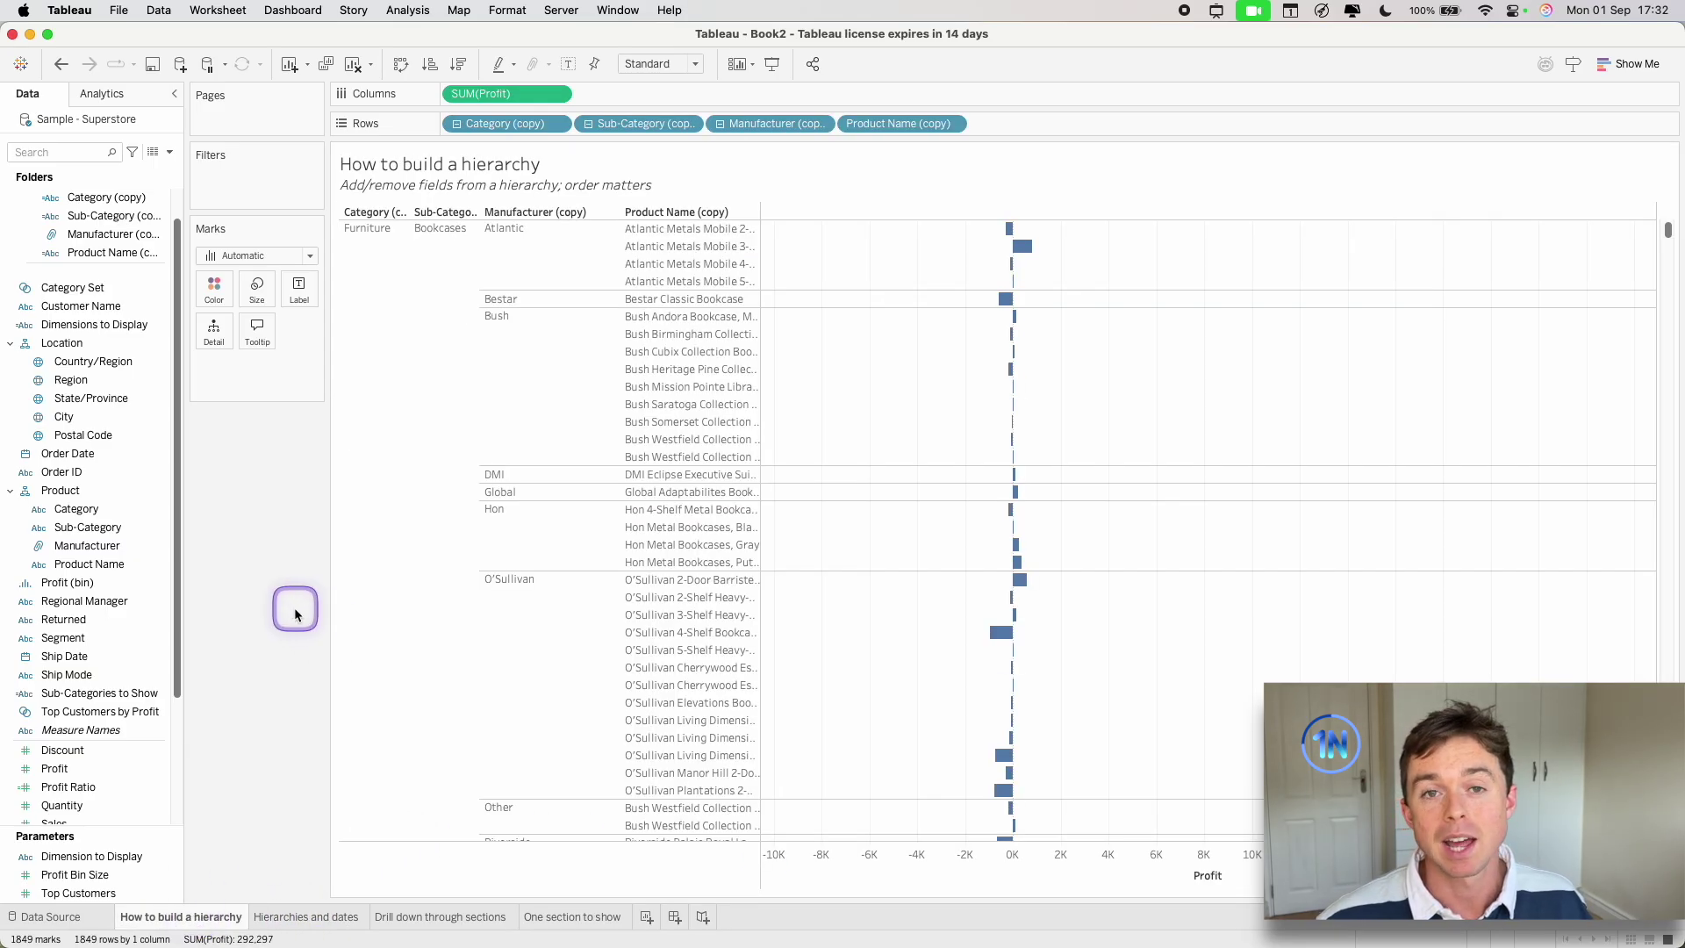
left_click_drag(874, 151, 449, 218)
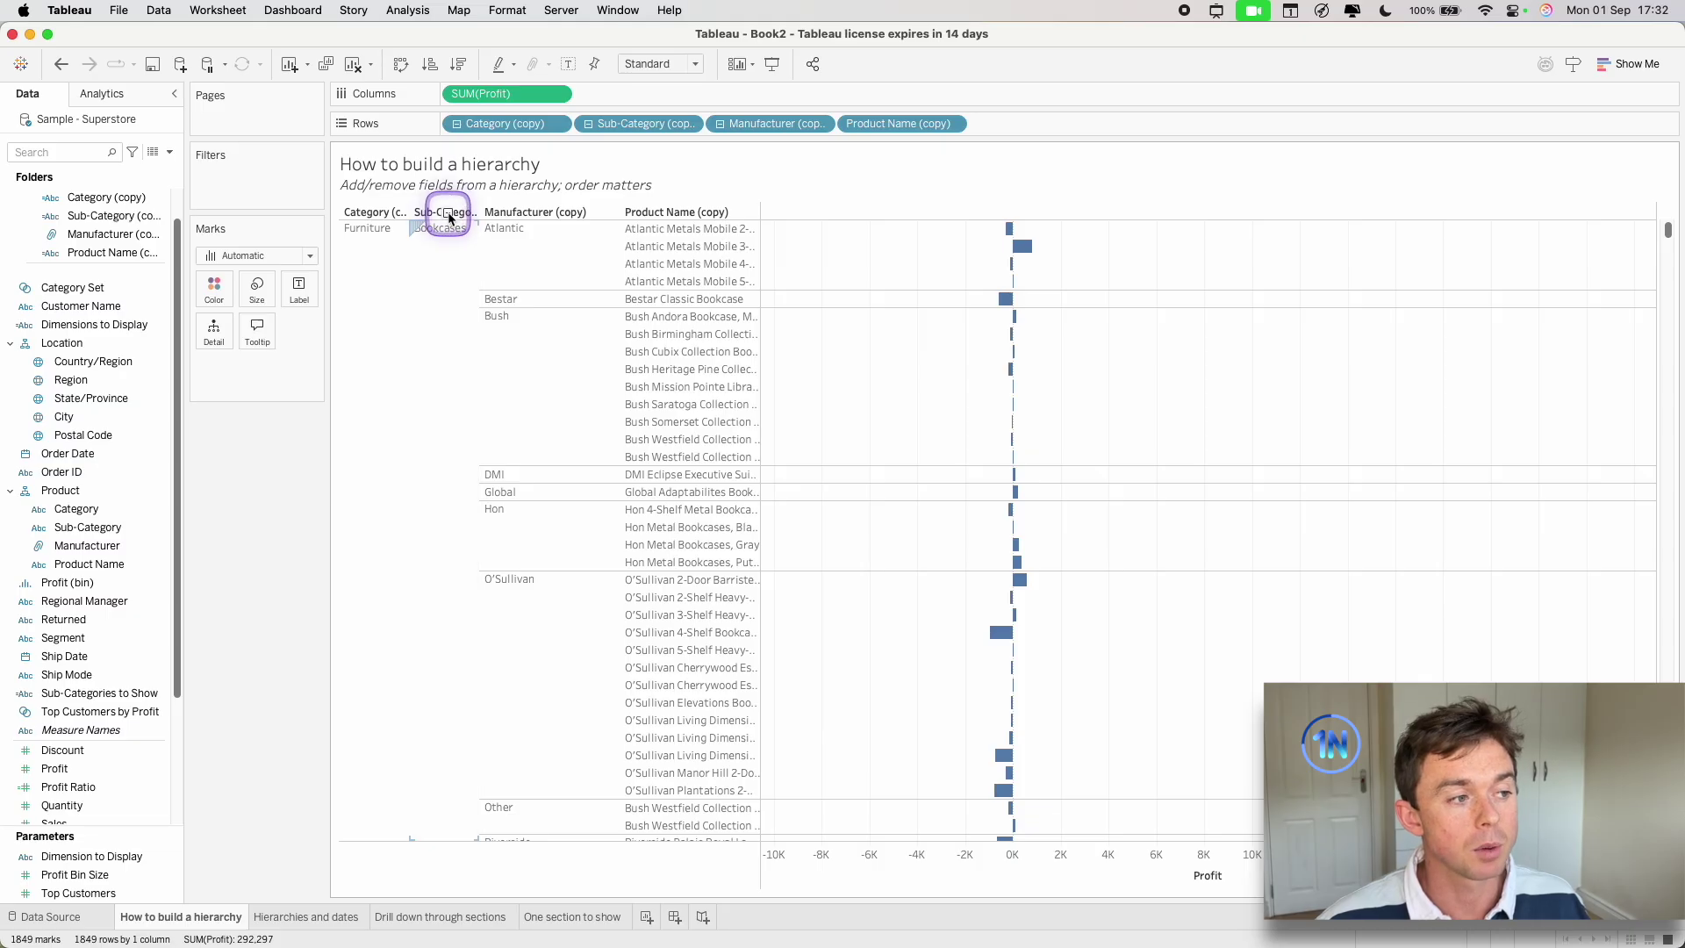
left_click(448, 213)
left_click(445, 212)
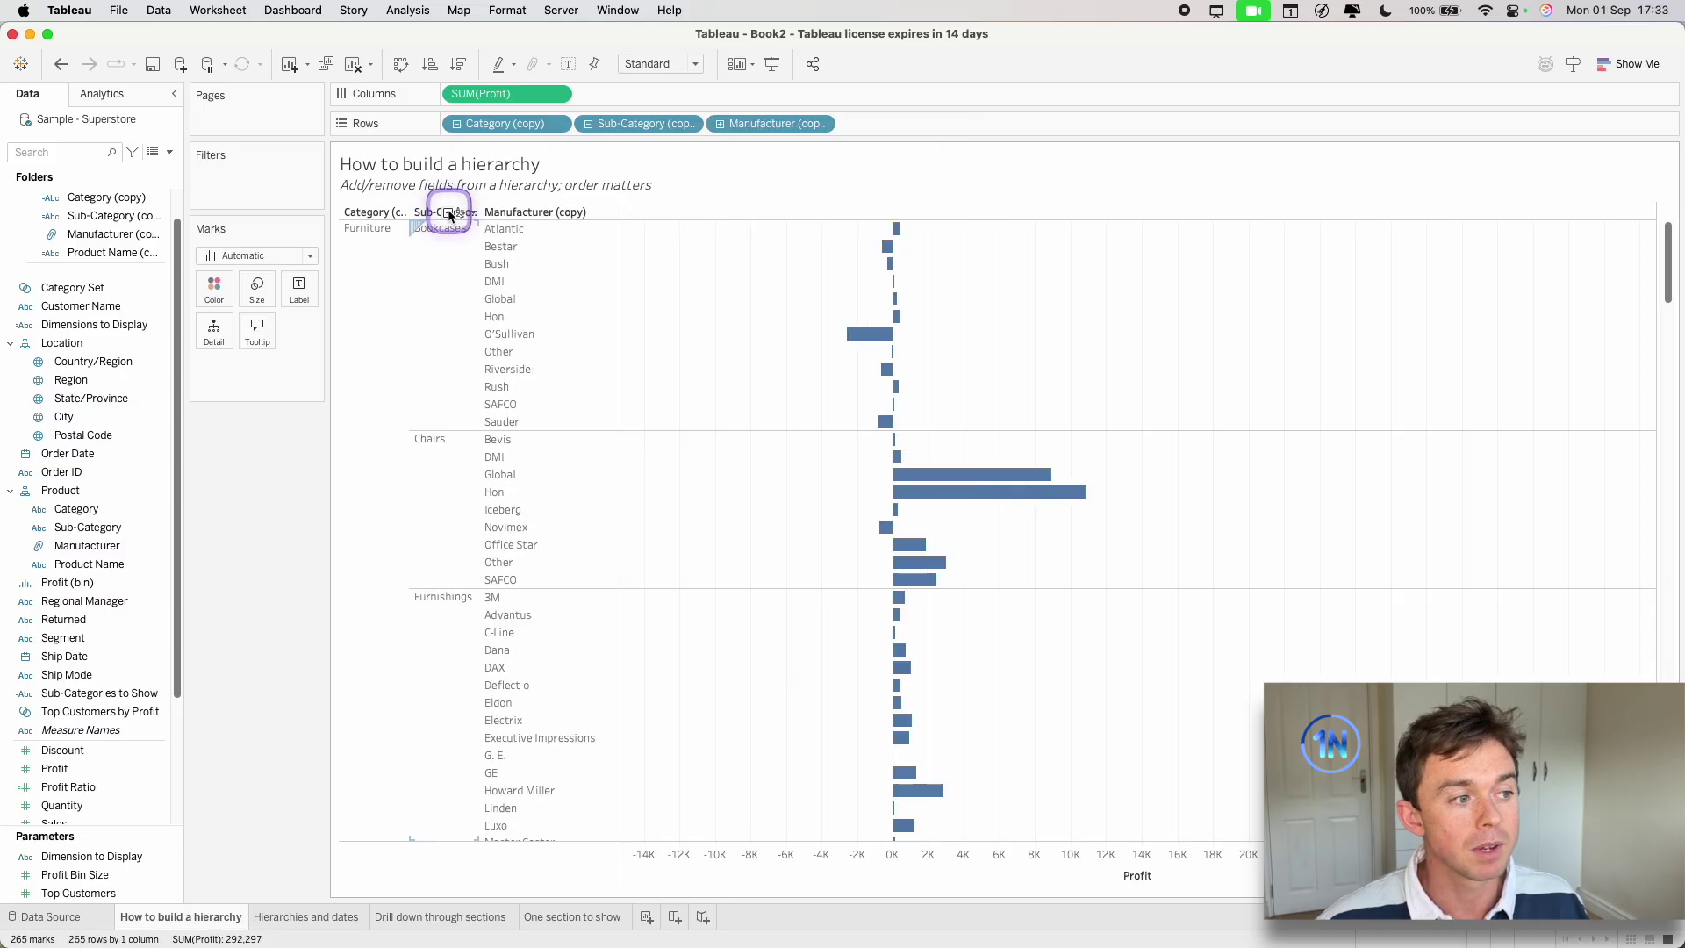
left_click(566, 212)
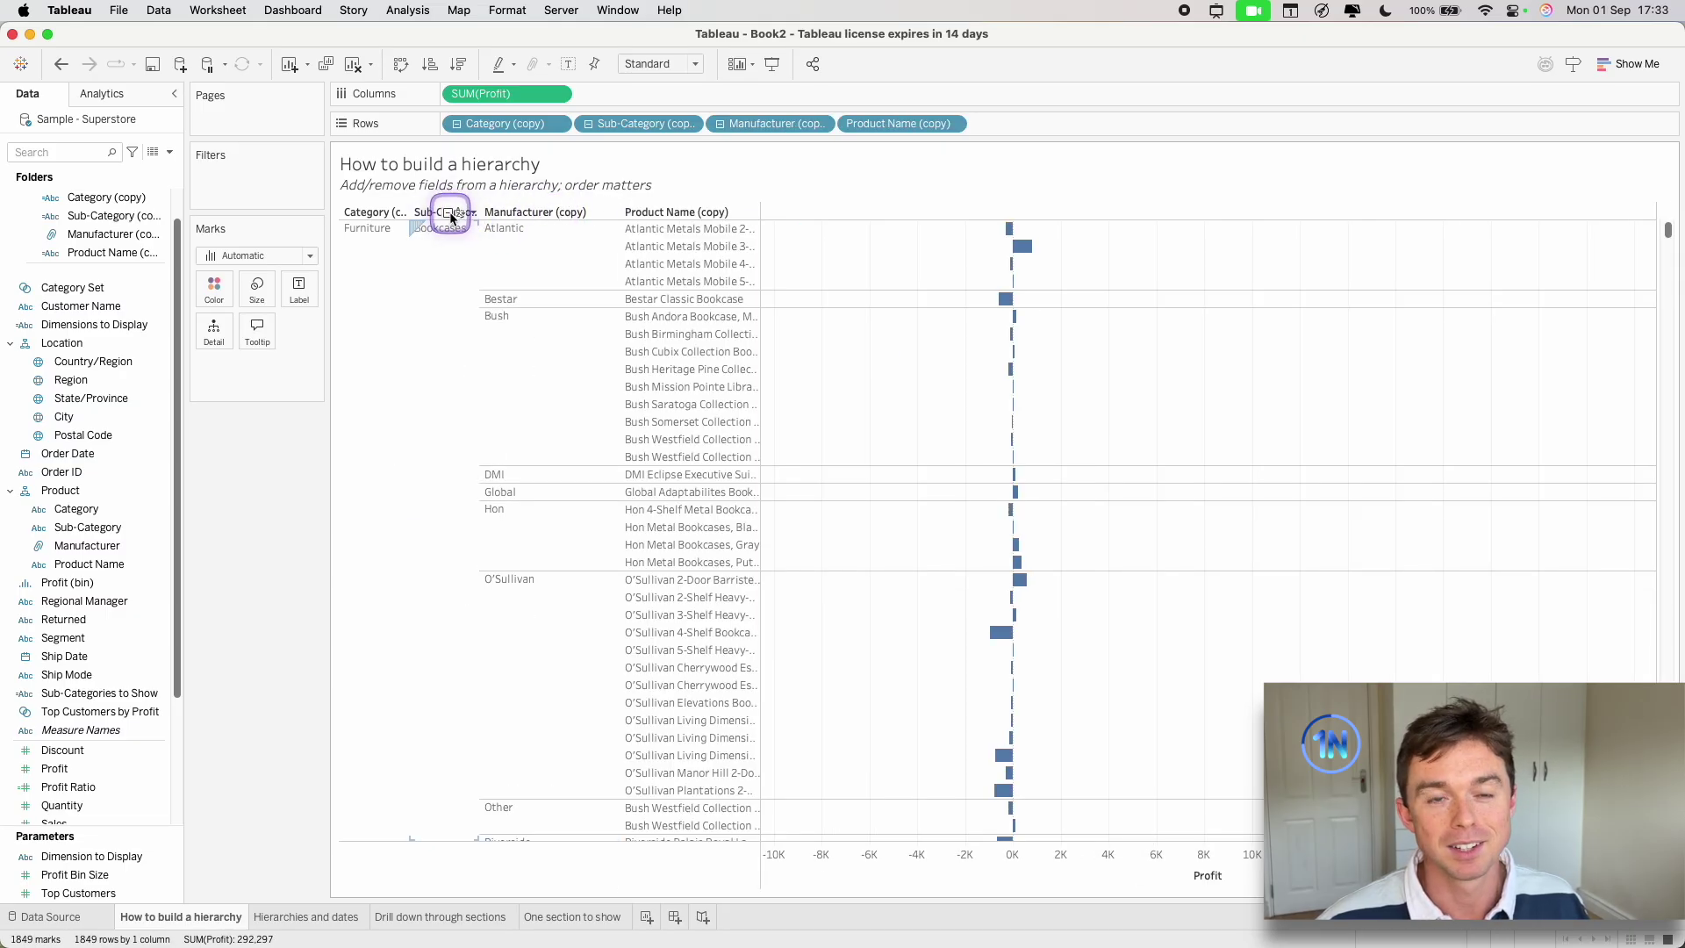
left_click(448, 213)
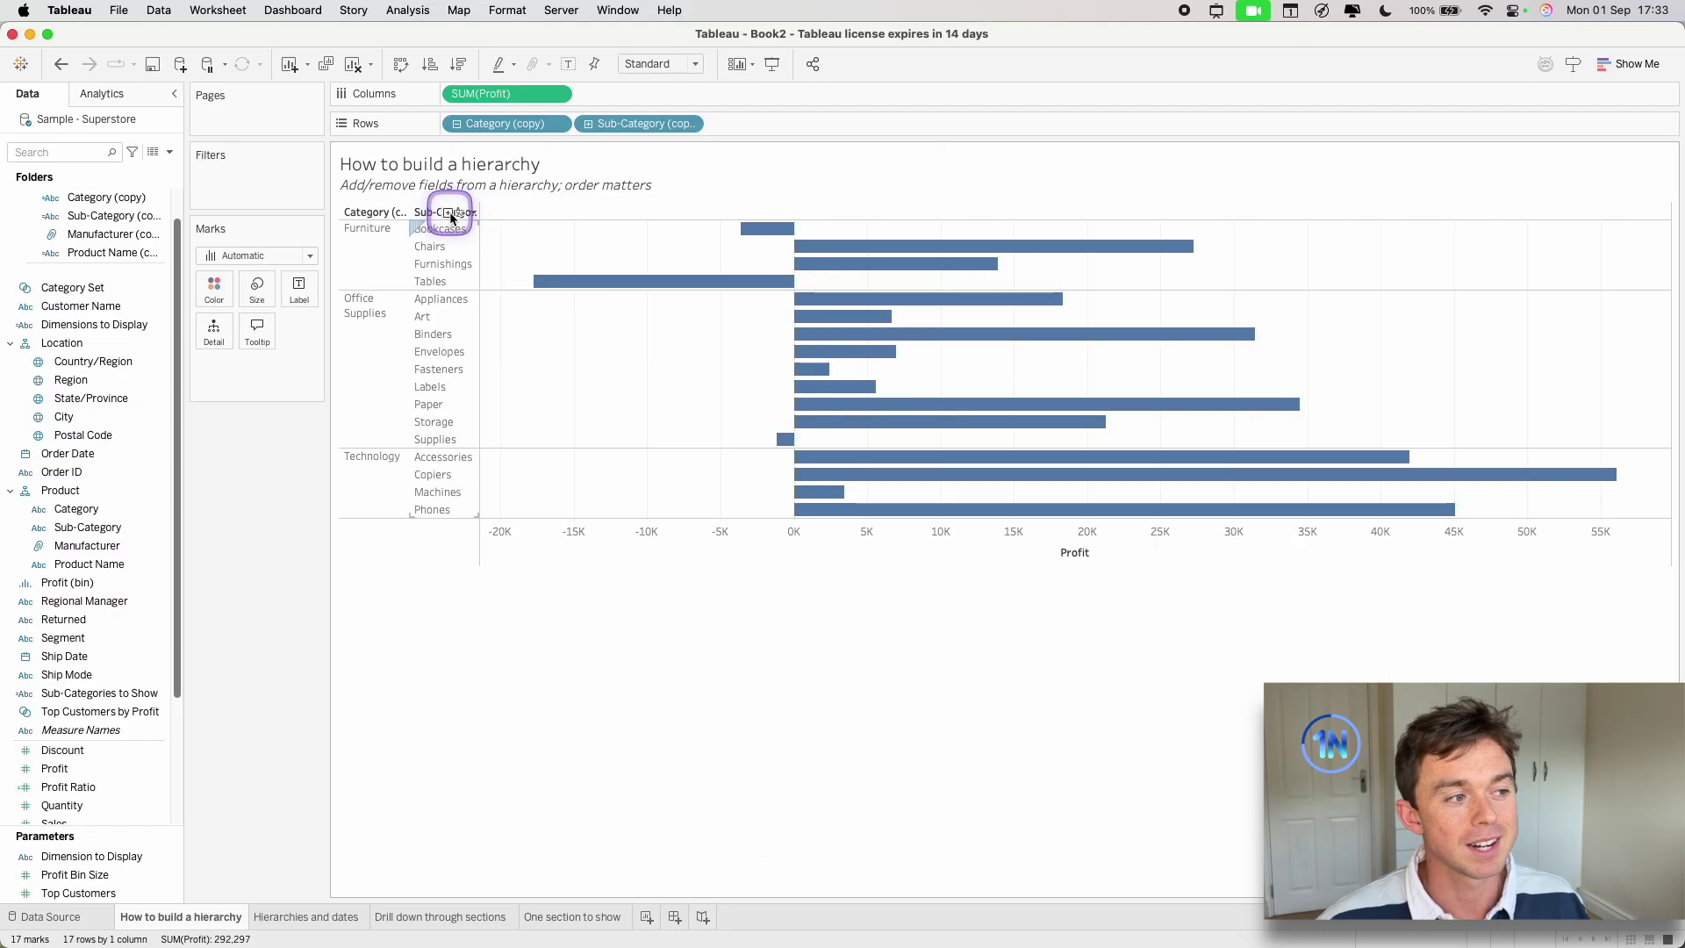
left_click(380, 215)
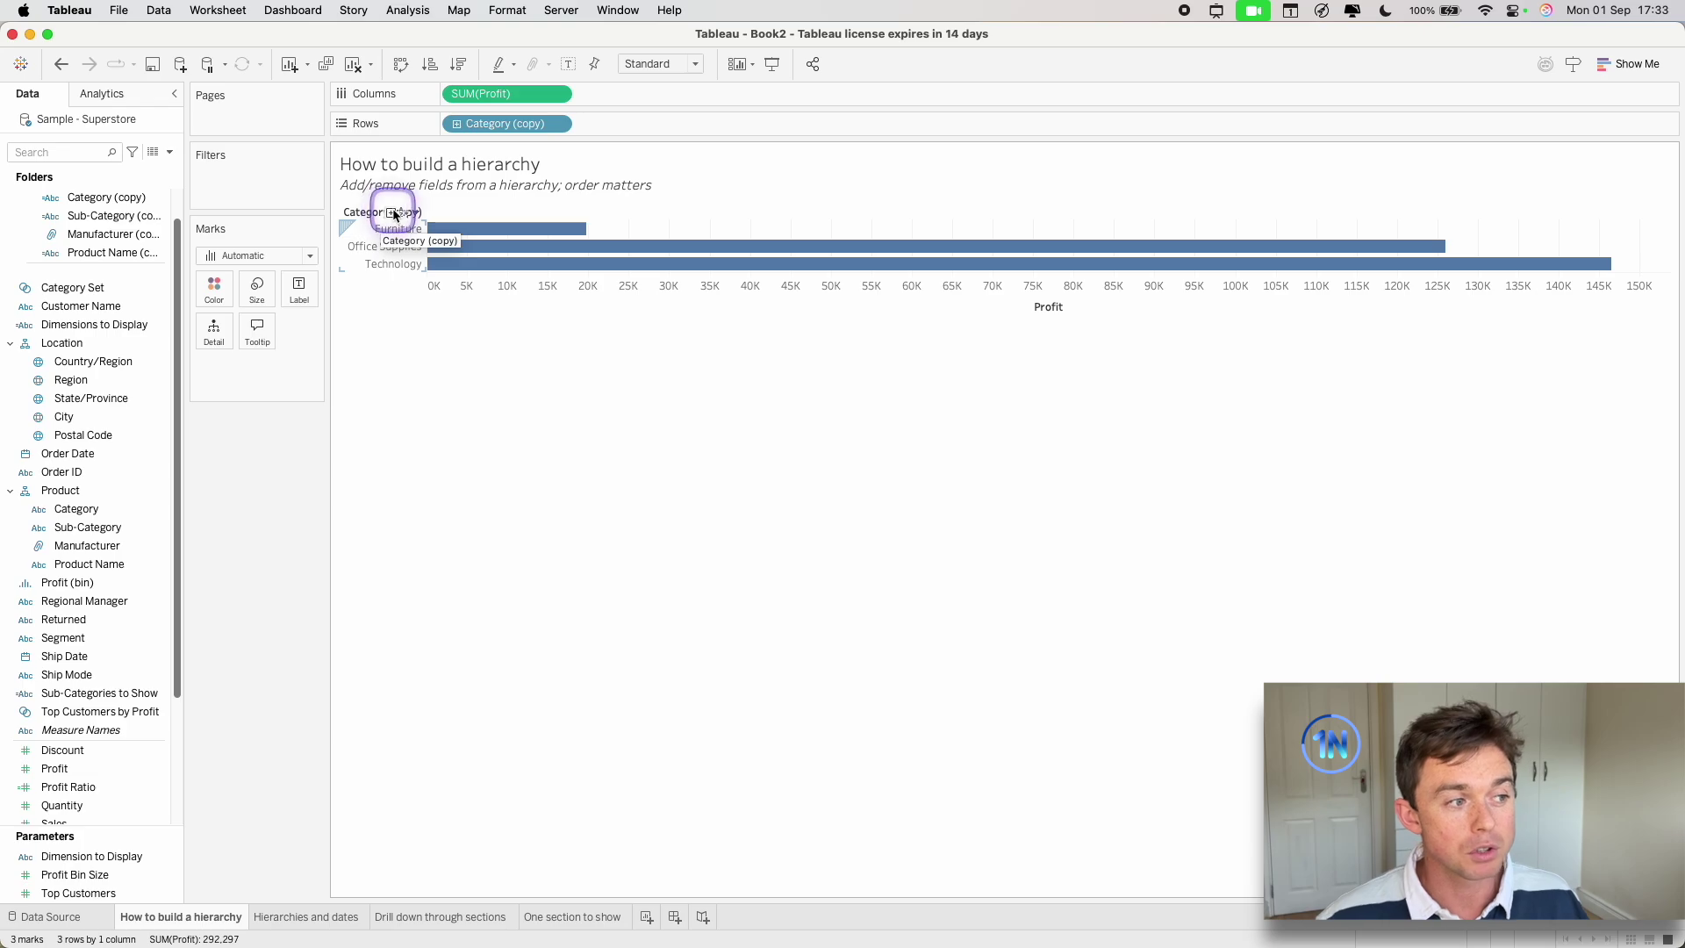
Drill Profit down through Sub-Category to product names, then settle at Manufacturer (265 bars).
left_click(391, 213)
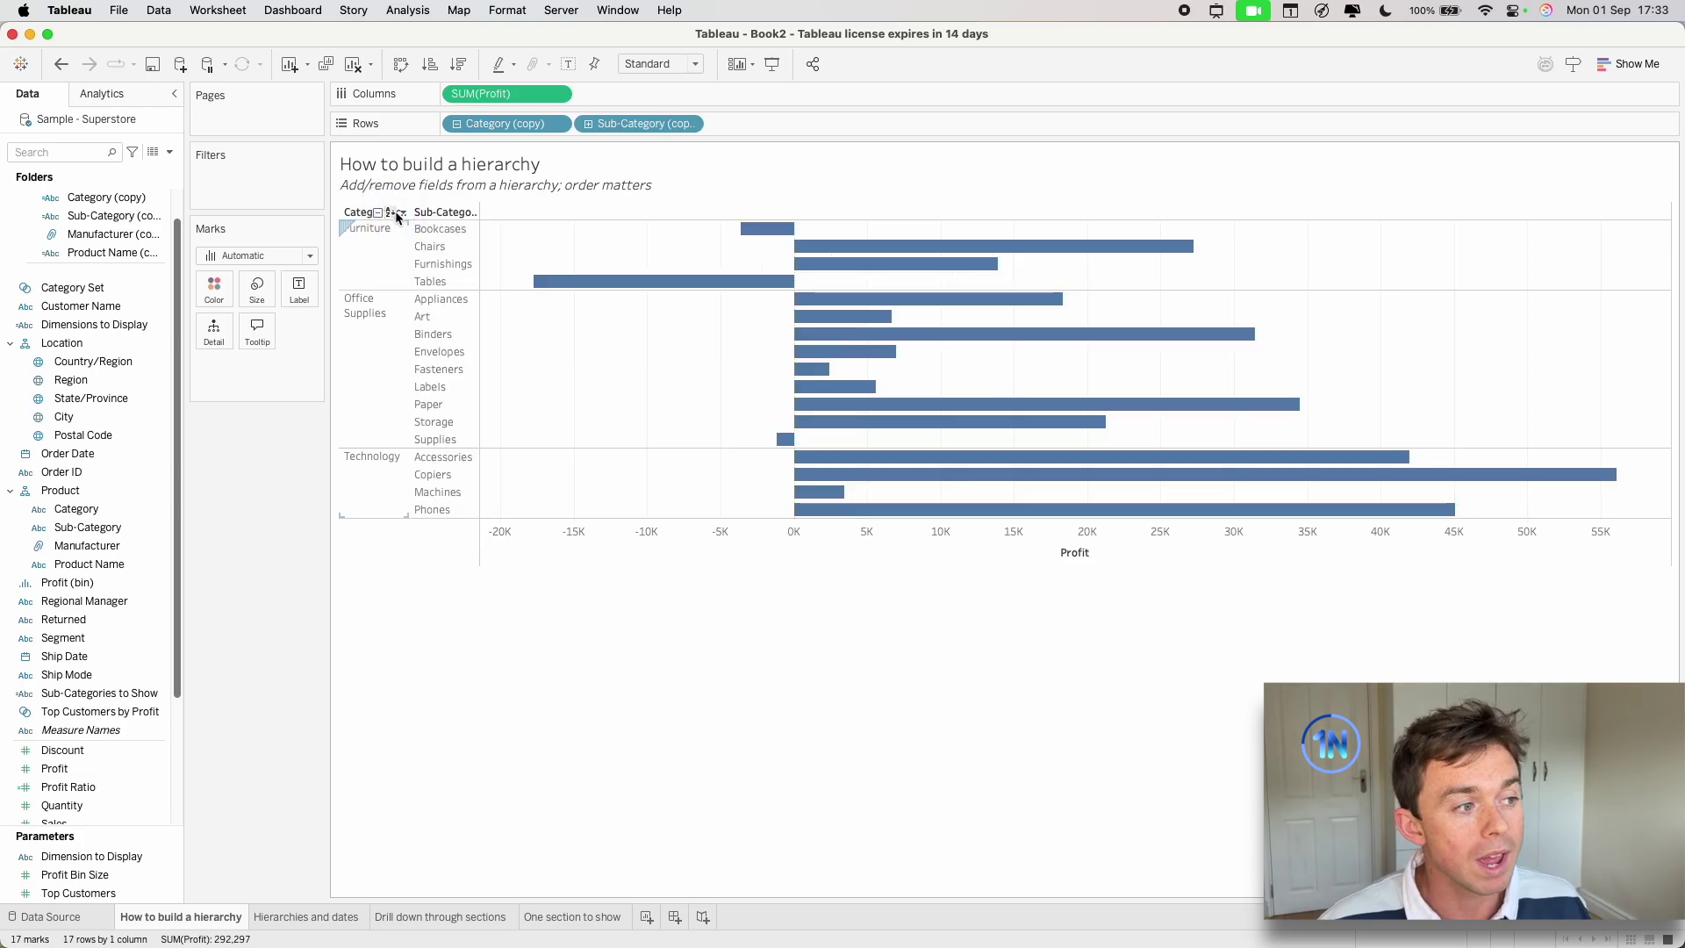
left_click(444, 214)
left_click(562, 213)
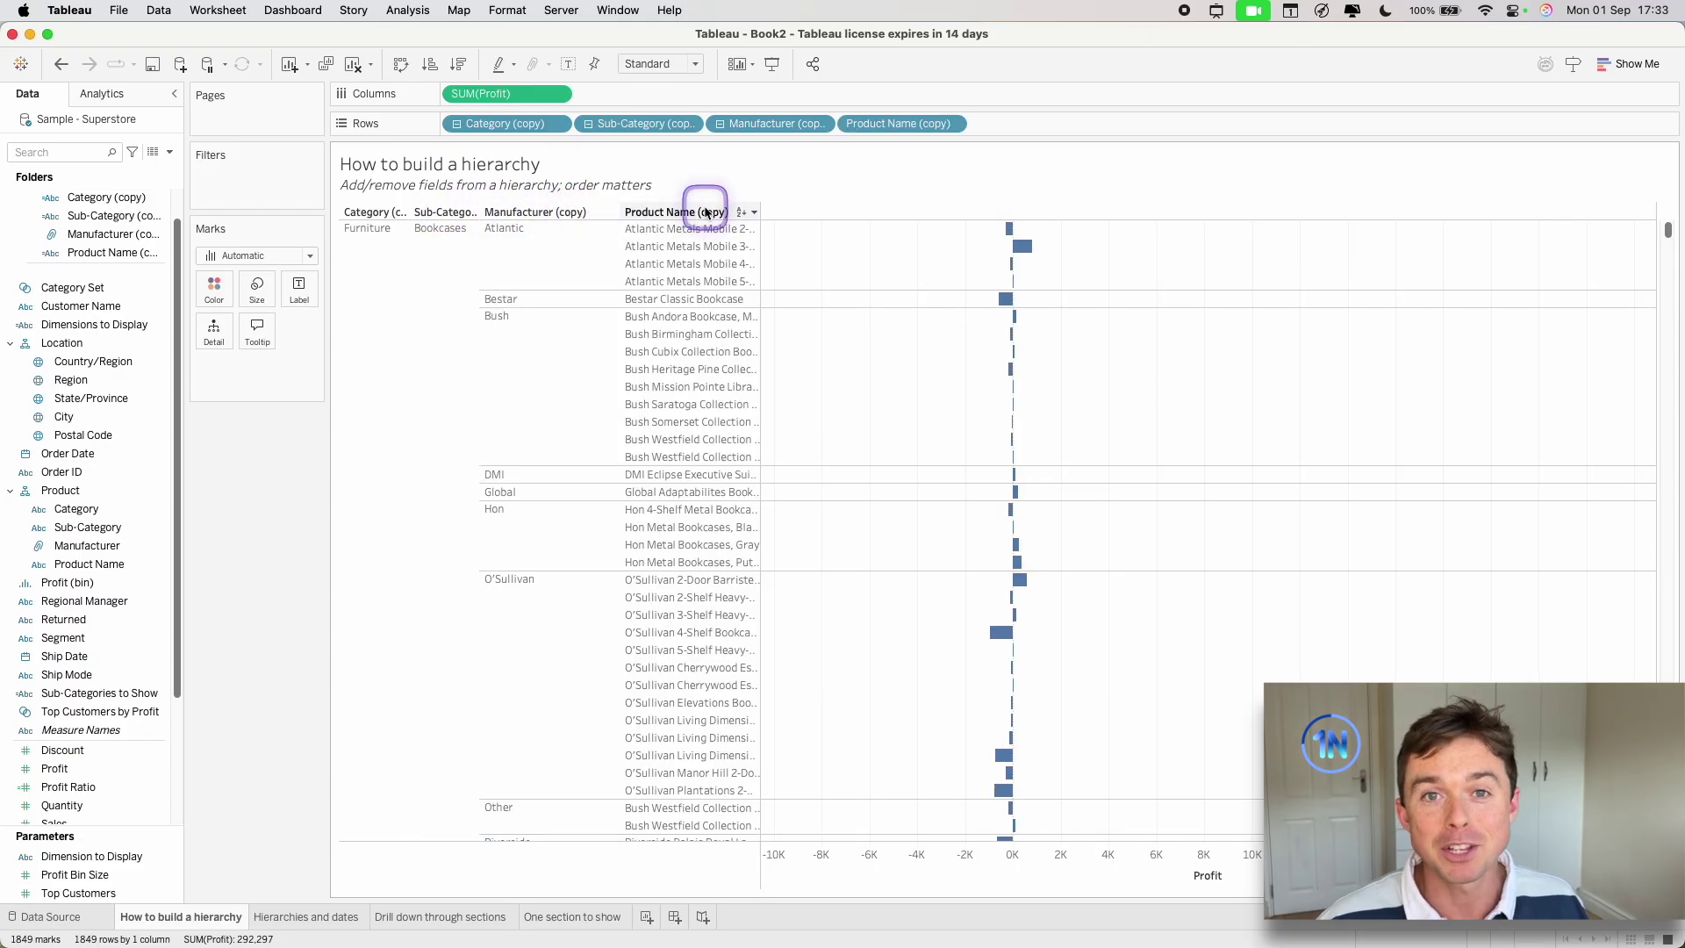
left_click(564, 215)
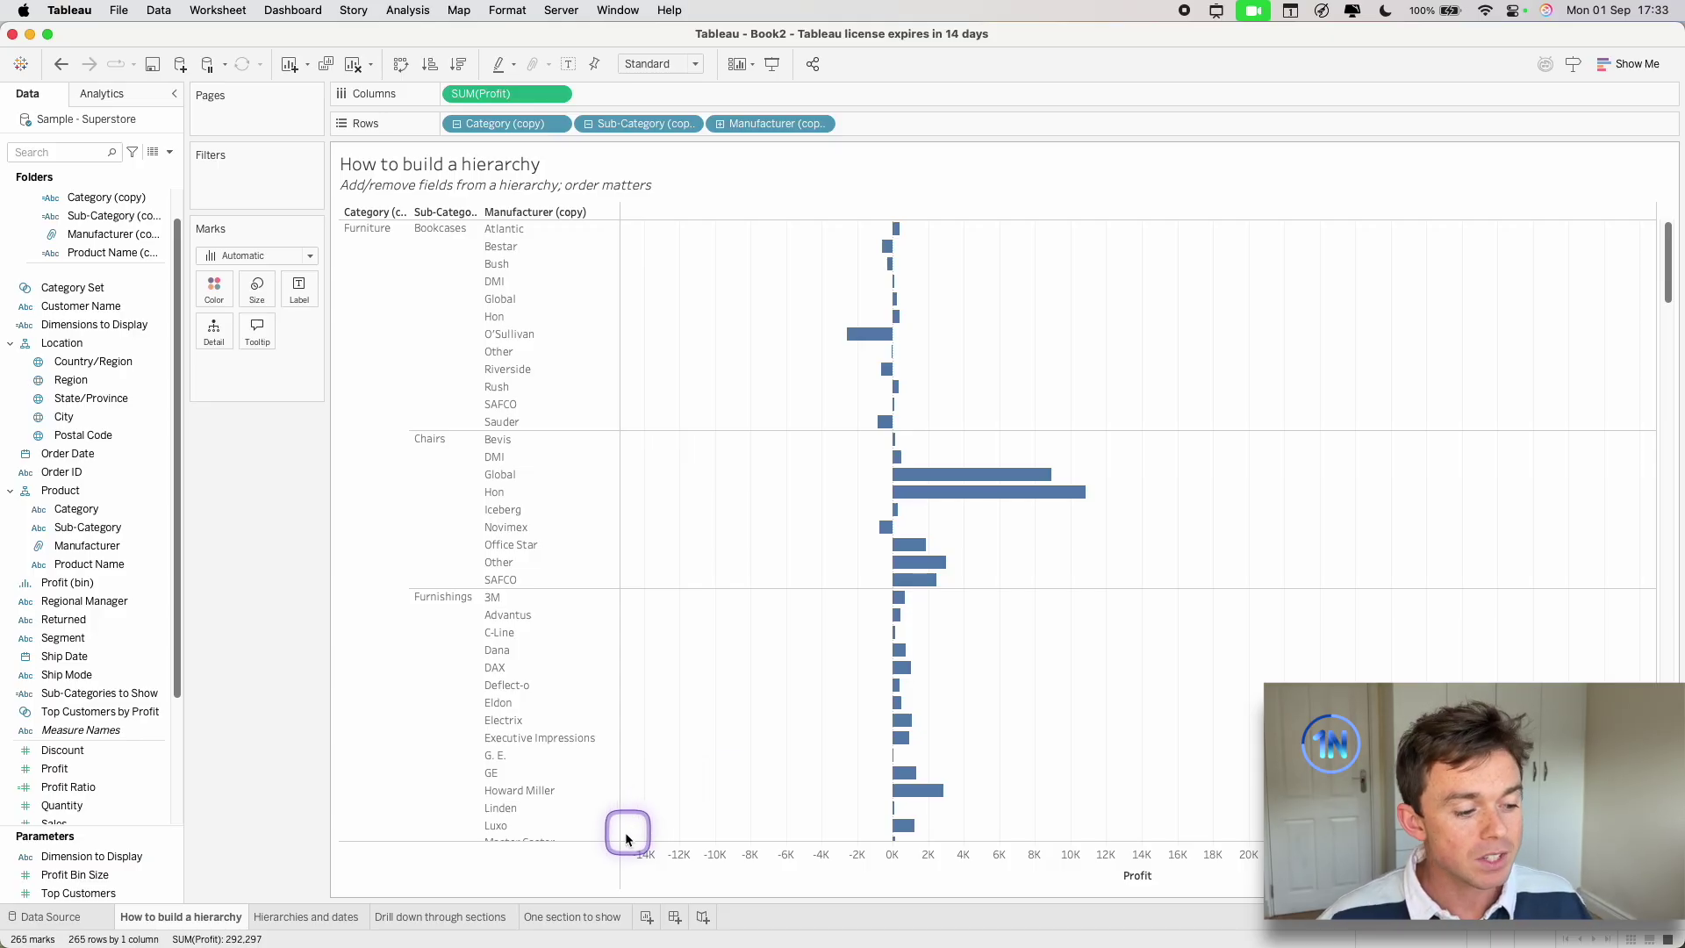
On One section to show, try Dimension to Display as Manufacturer and None, ending on Sub-Category (17 bars).
left_click(589, 918)
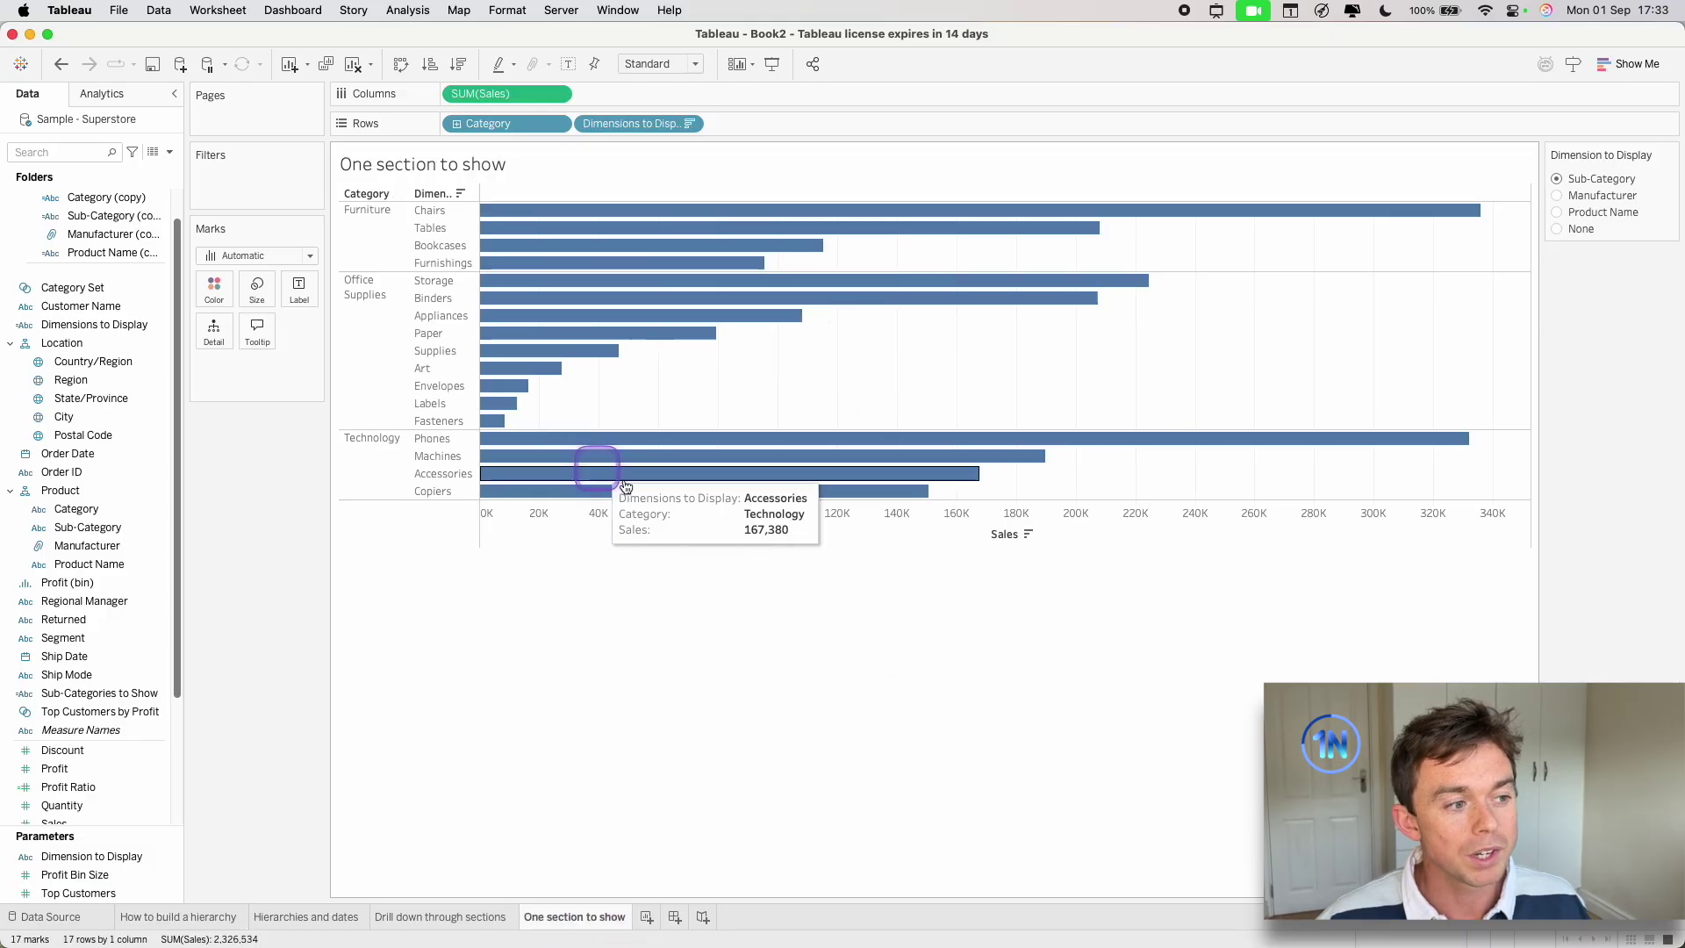
left_click(1559, 212)
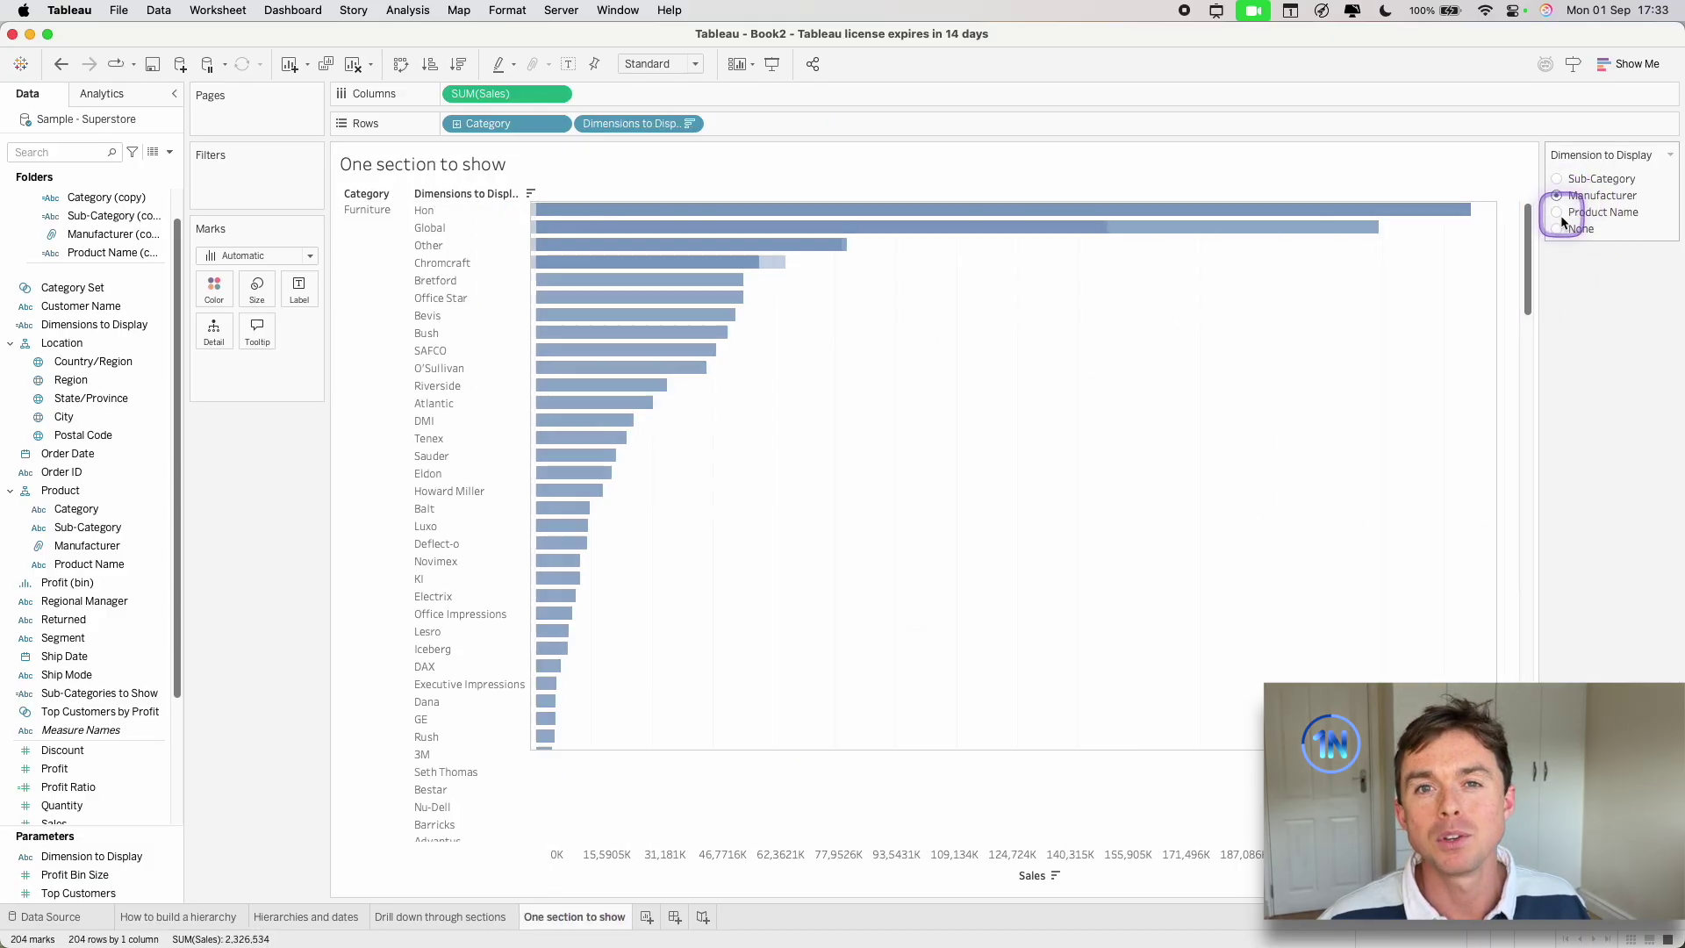
left_click(1558, 194)
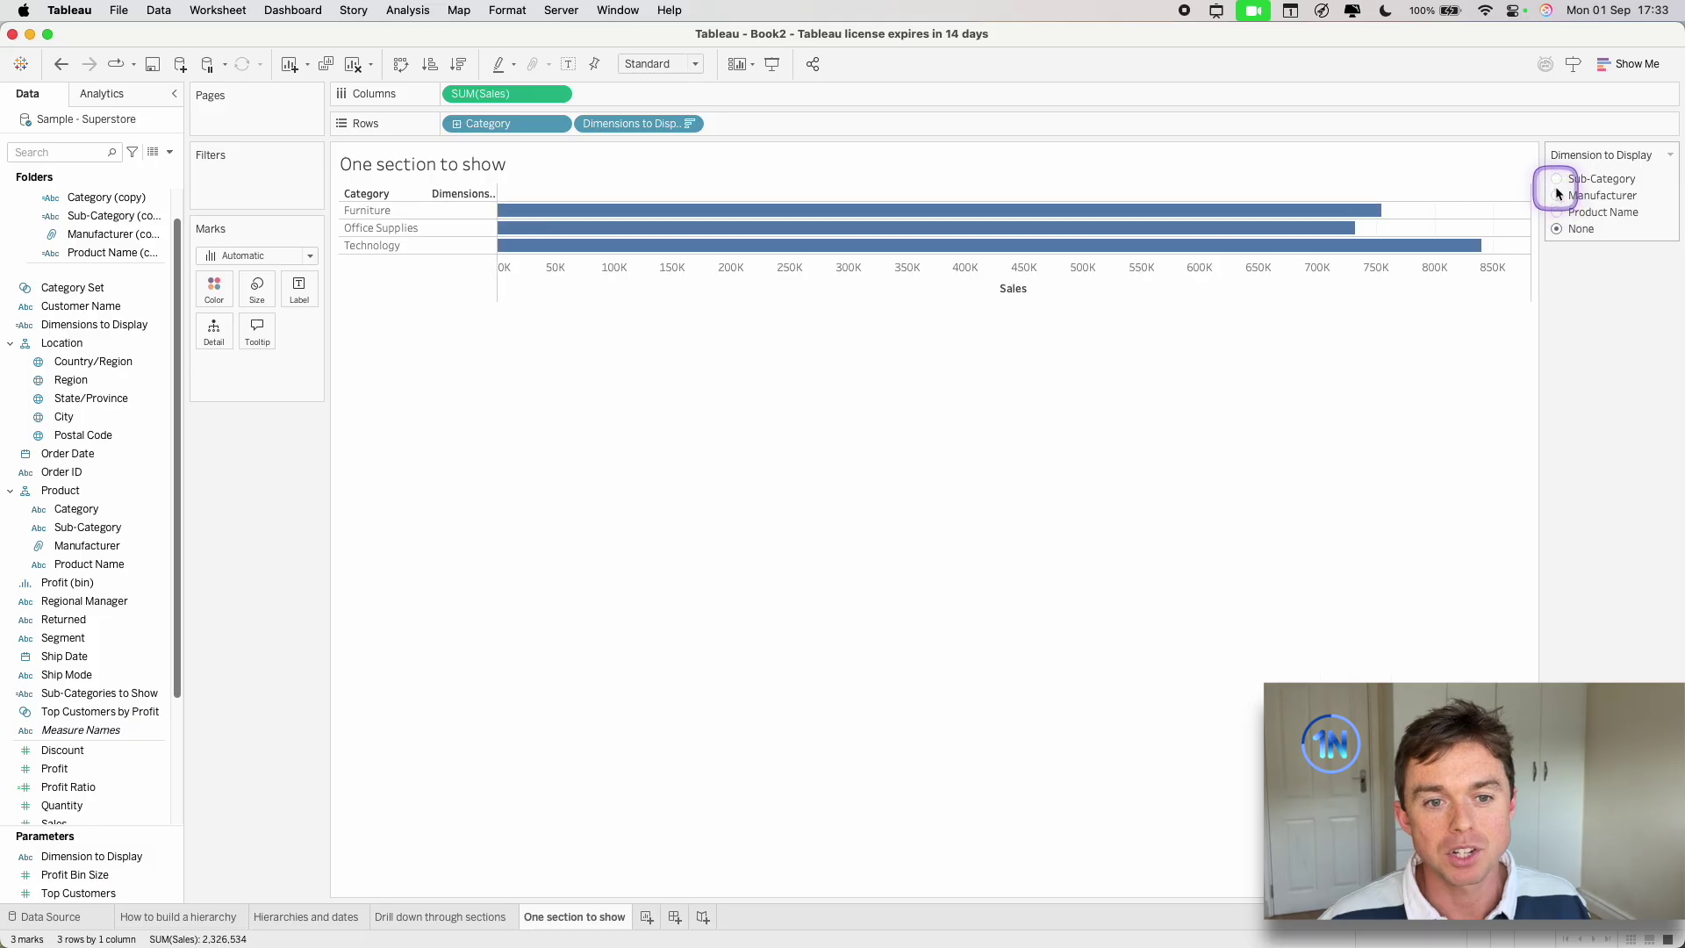
left_click(1559, 179)
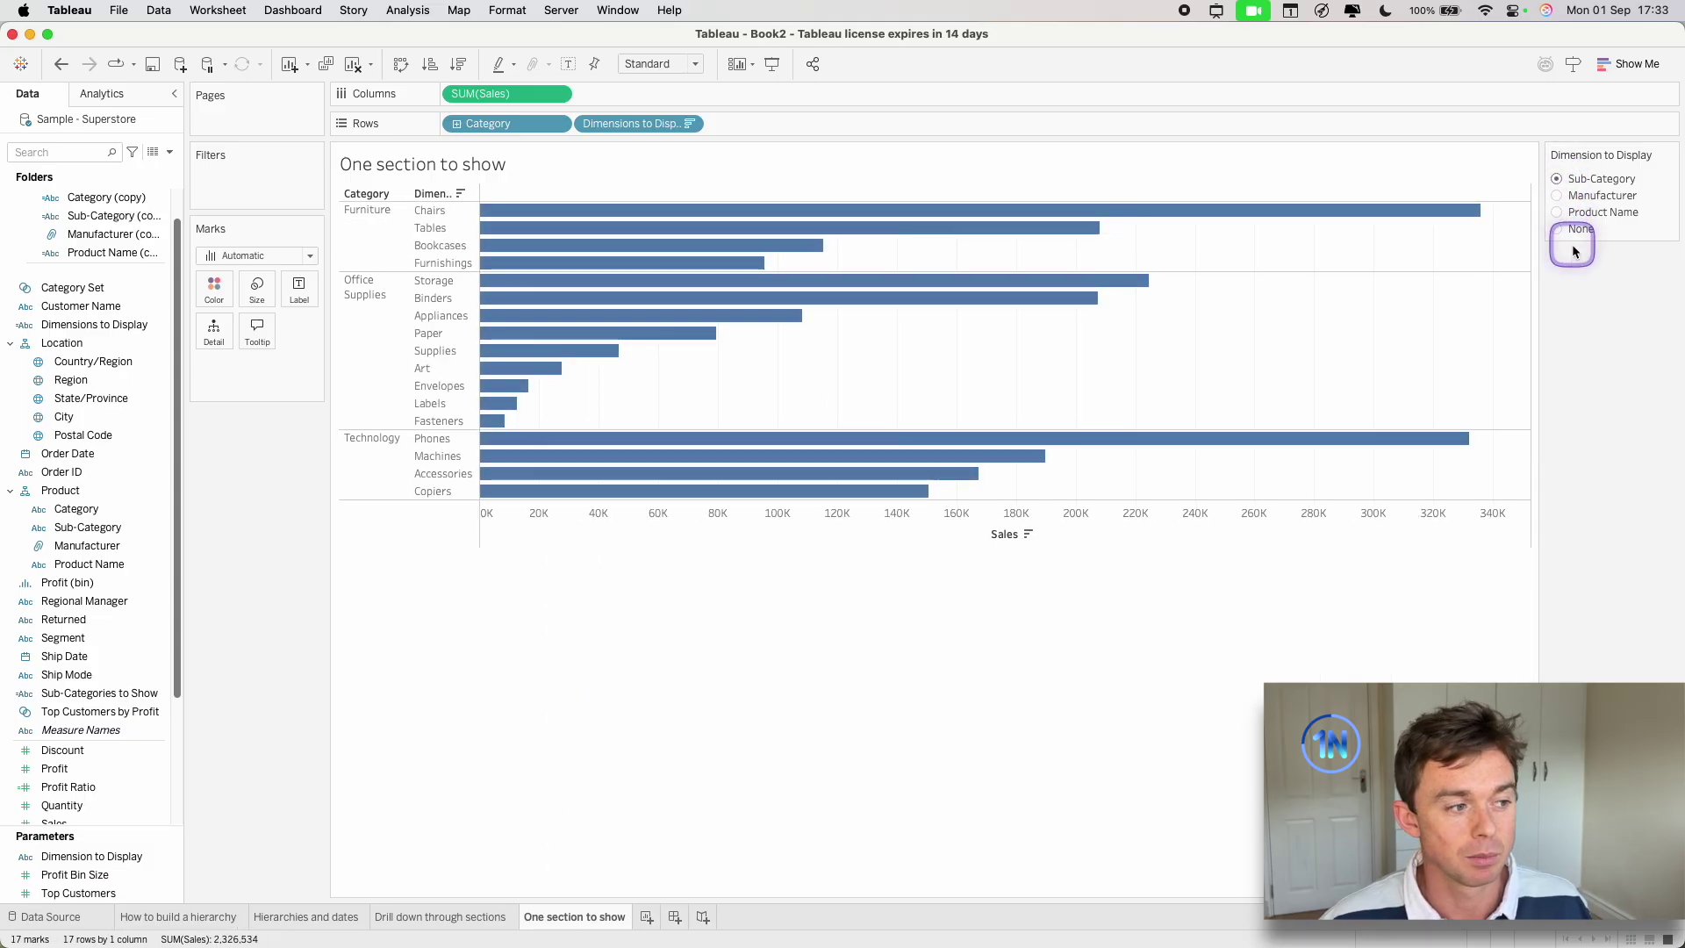